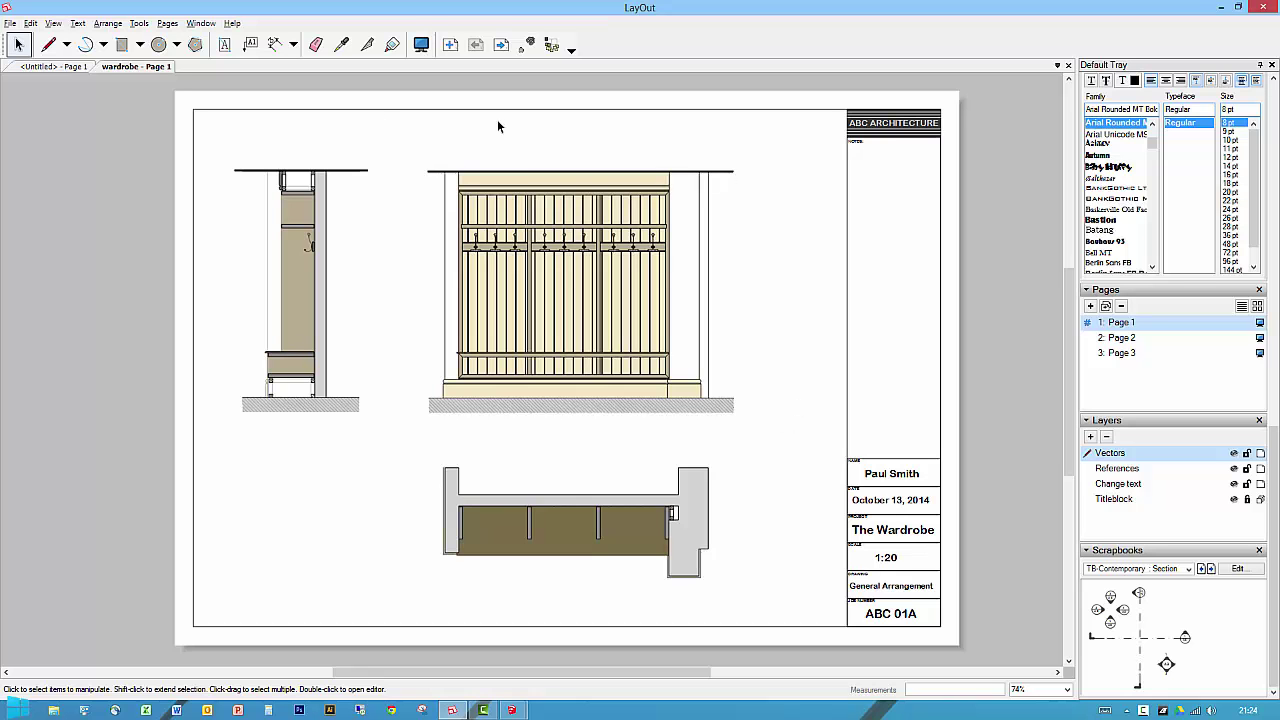
Step: Examine the side section of the wardrobe from the bench base at the floor up to the ceiling framing
scroll(440, 466, "up", 6)
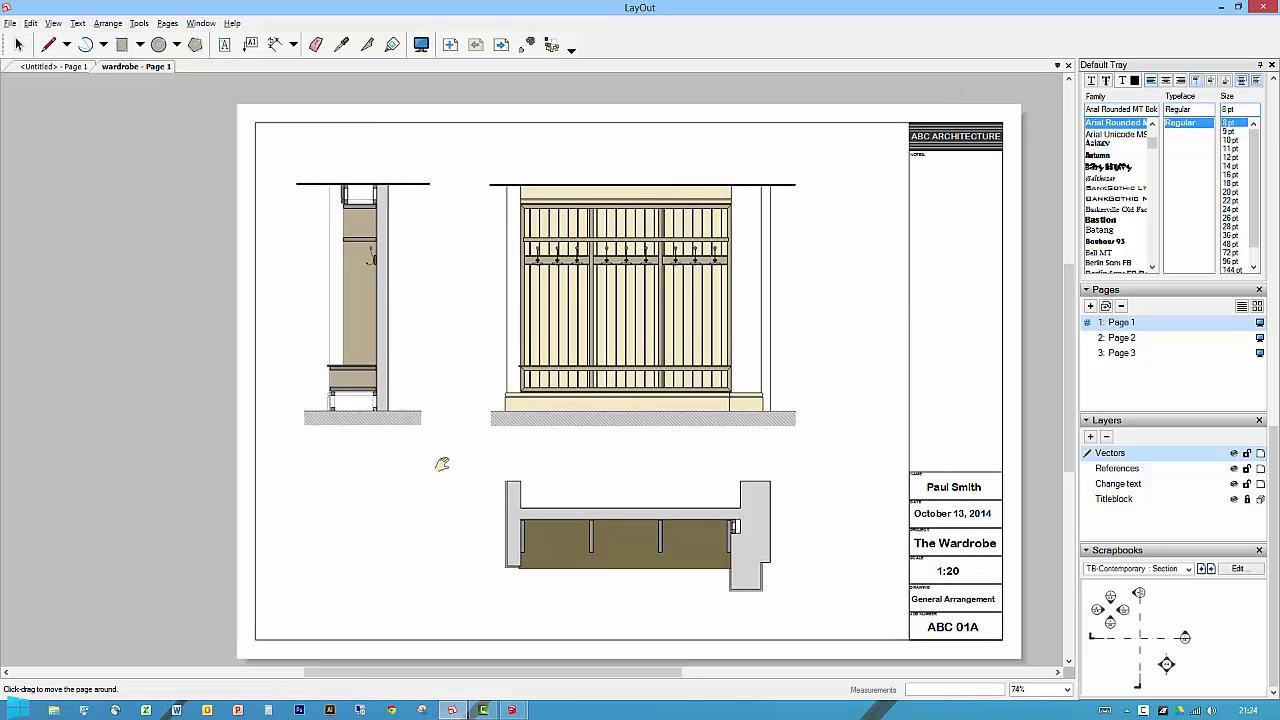
scroll(400, 405, "up", 1)
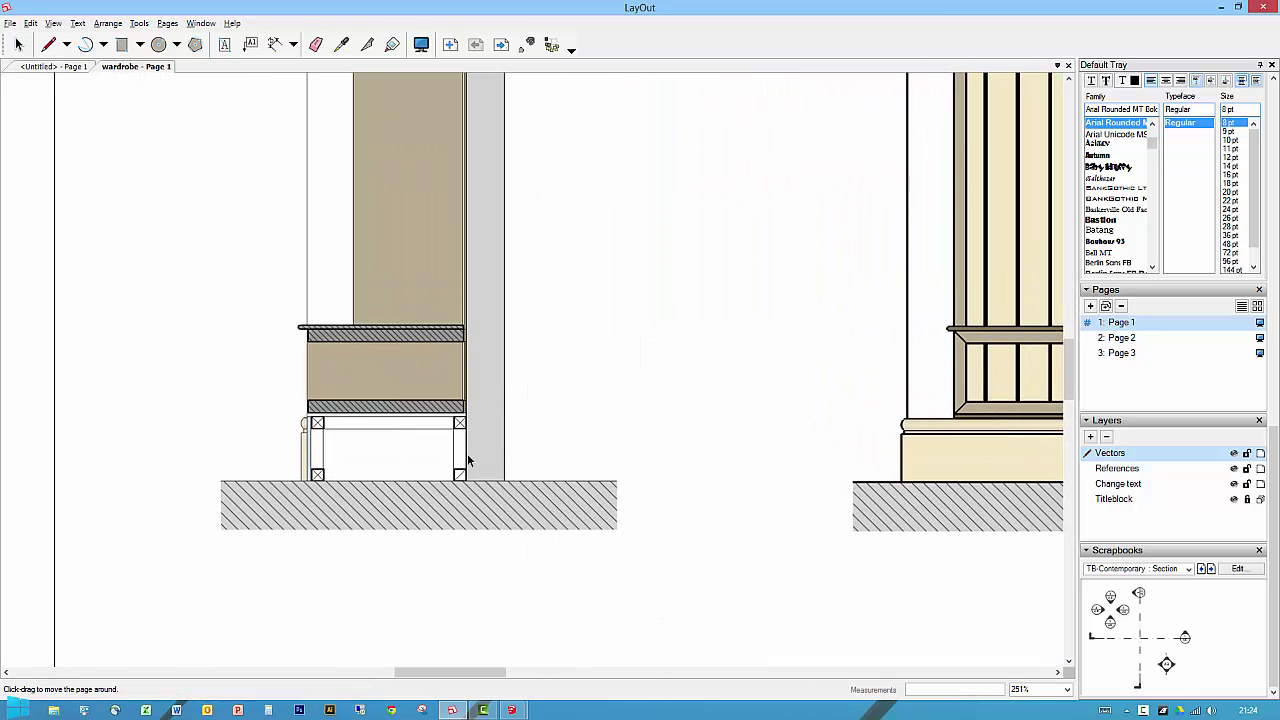
scroll(295, 328, "up", 2)
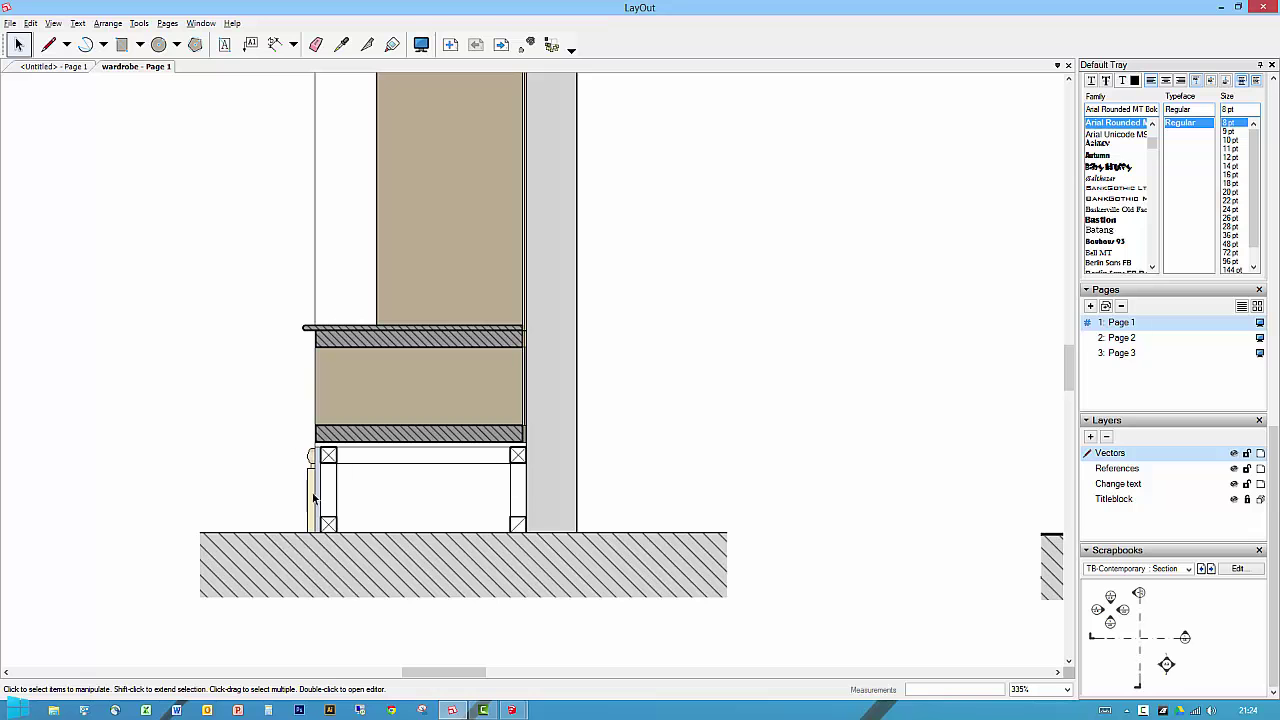
scroll(424, 396, "up", 5)
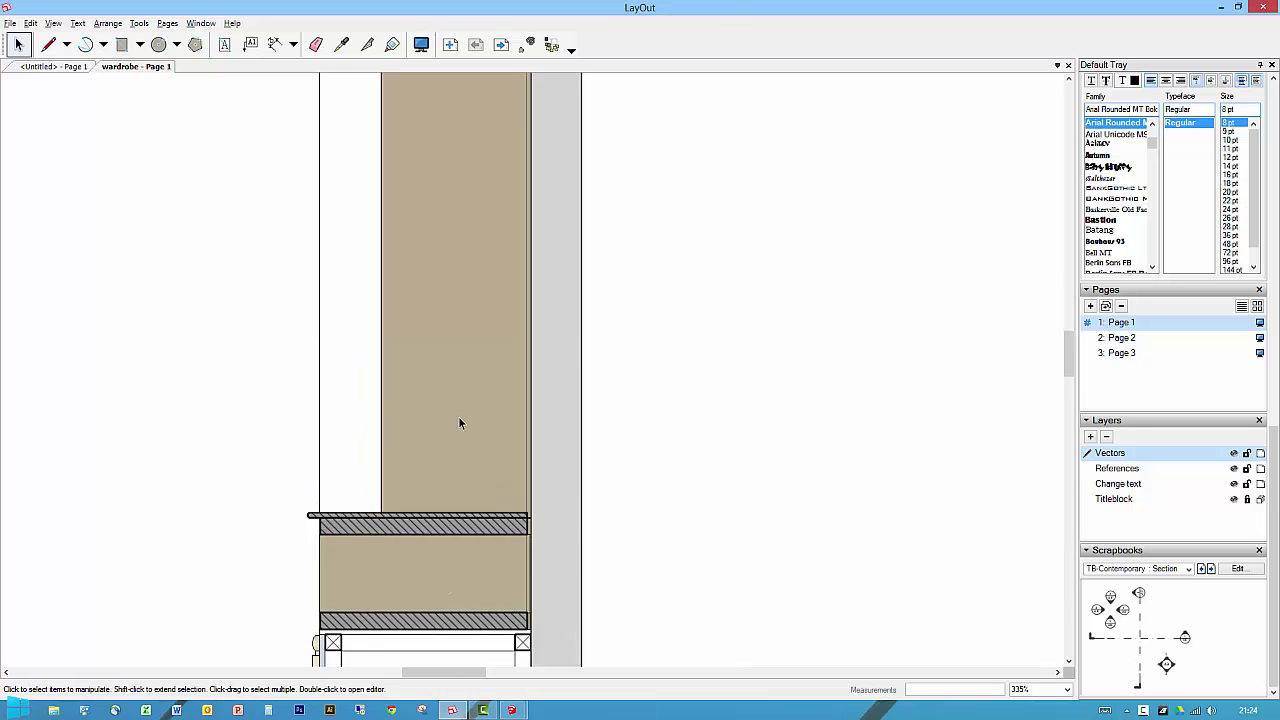
scroll(457, 270, "up", 5)
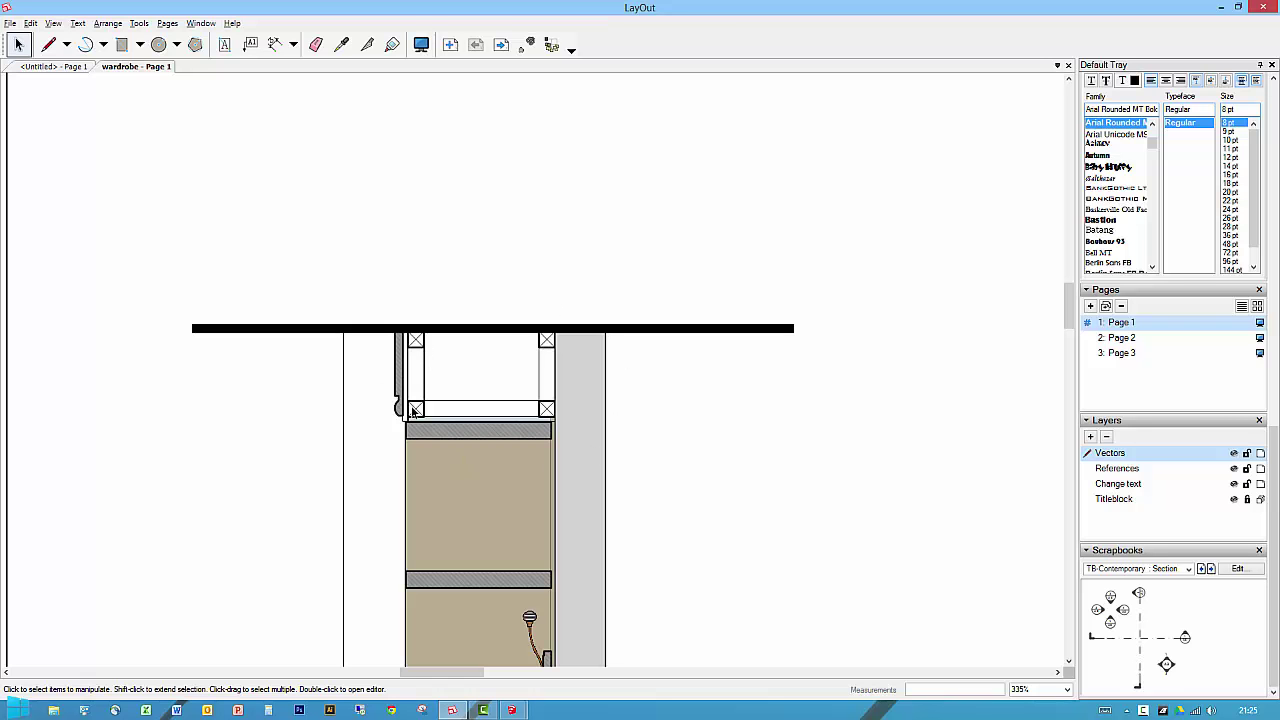
scroll(549, 343, "down", 10)
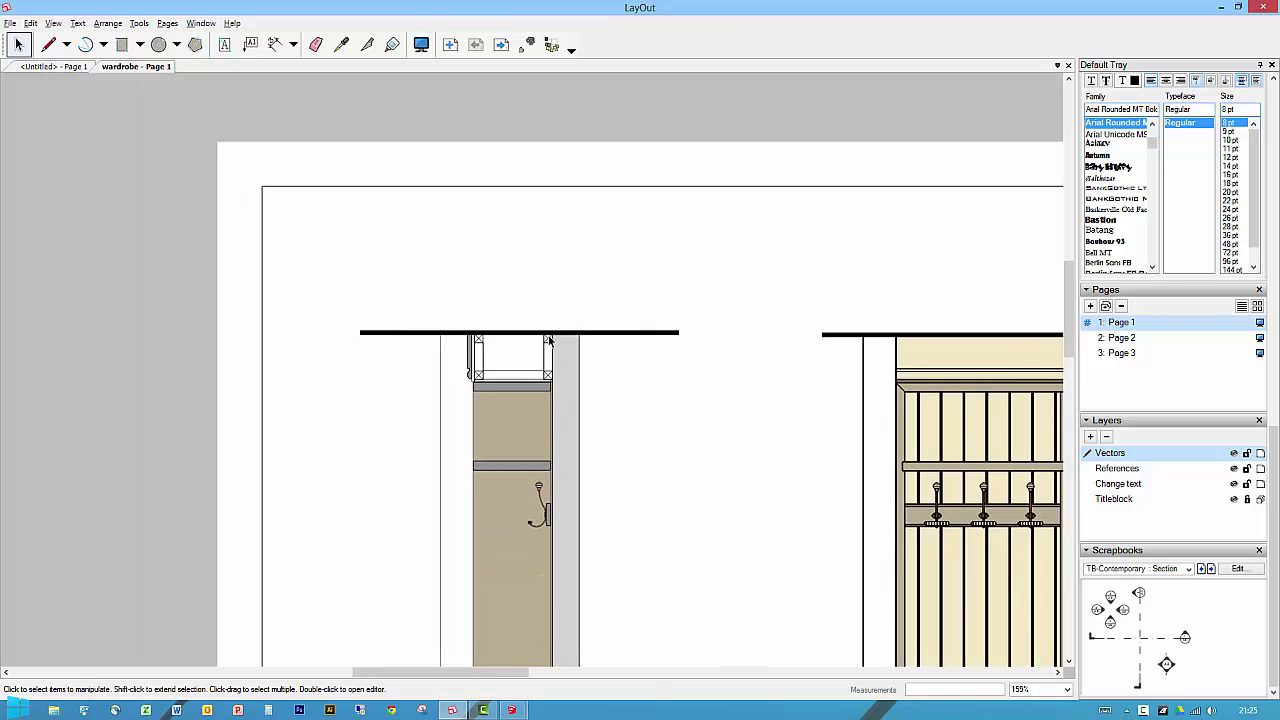
middle_click_drag(582, 487, 453, 405)
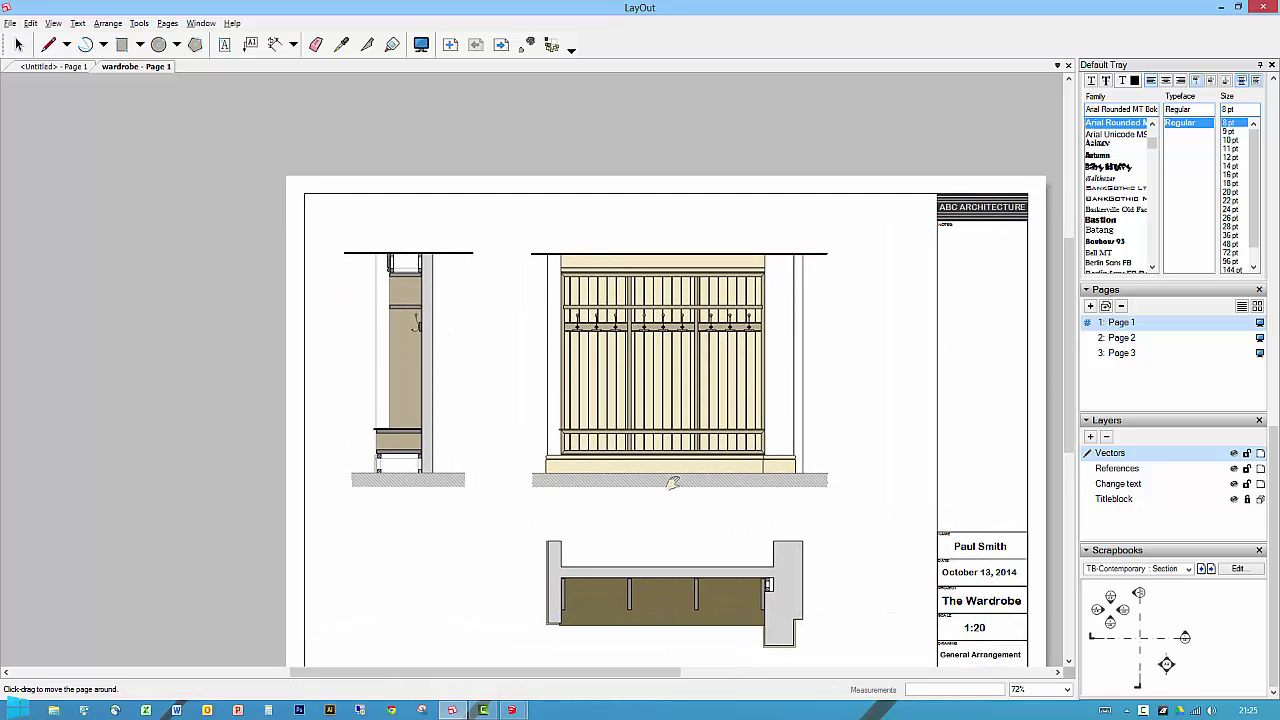
middle_click_drag(670, 484, 508, 429)
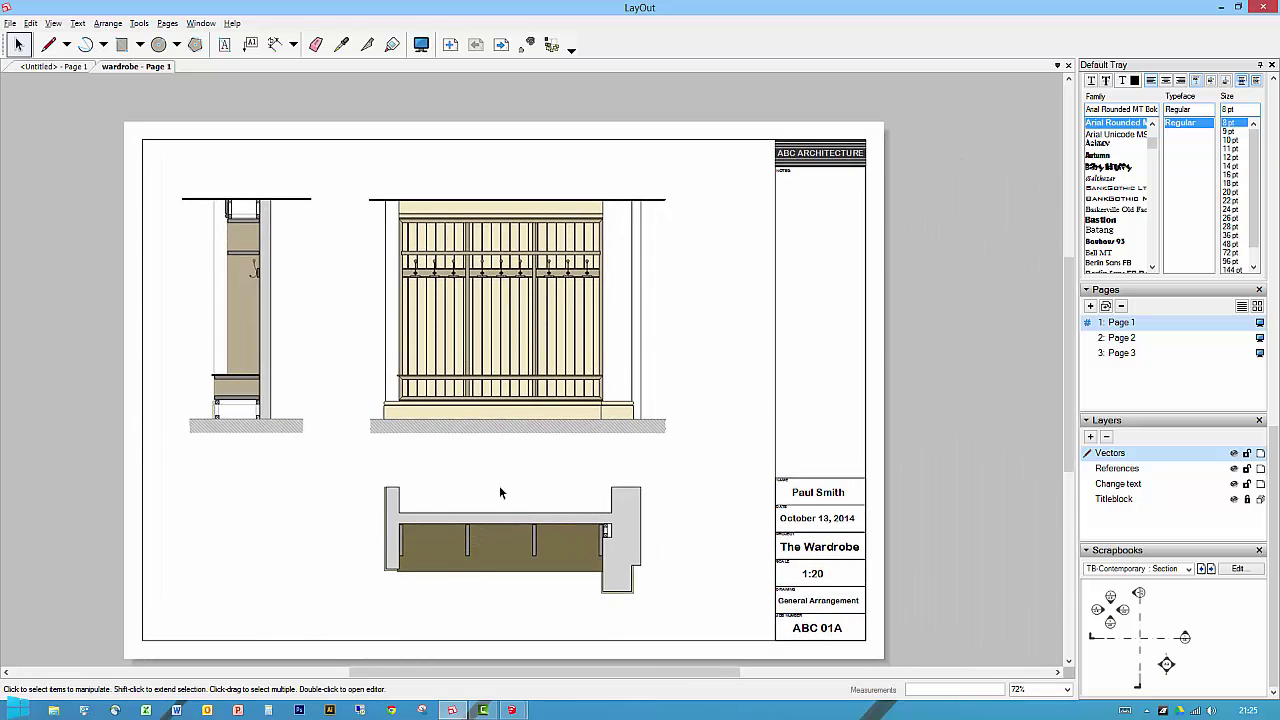
Step: Examine the floor plan of the wardrobe and its alignment with the front elevation above it
scroll(379, 585, "up", 3)
scroll(378, 585, "up", 5)
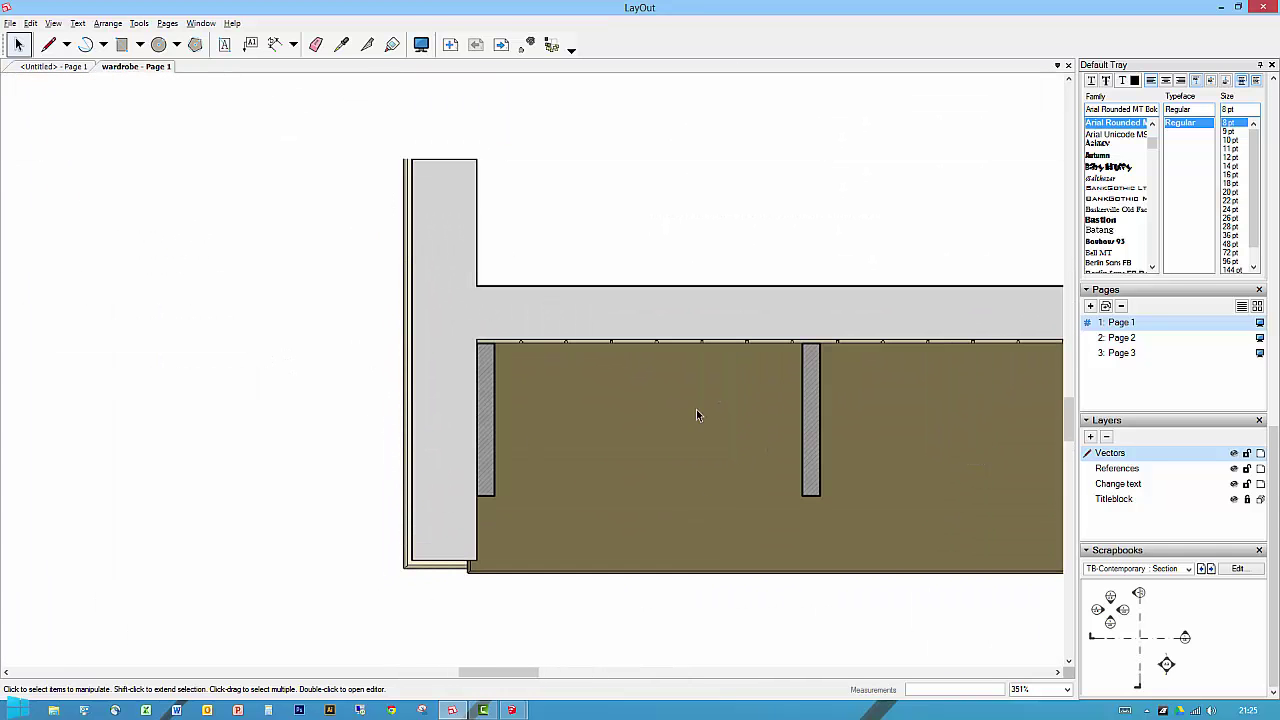
scroll(404, 436, "down", 4)
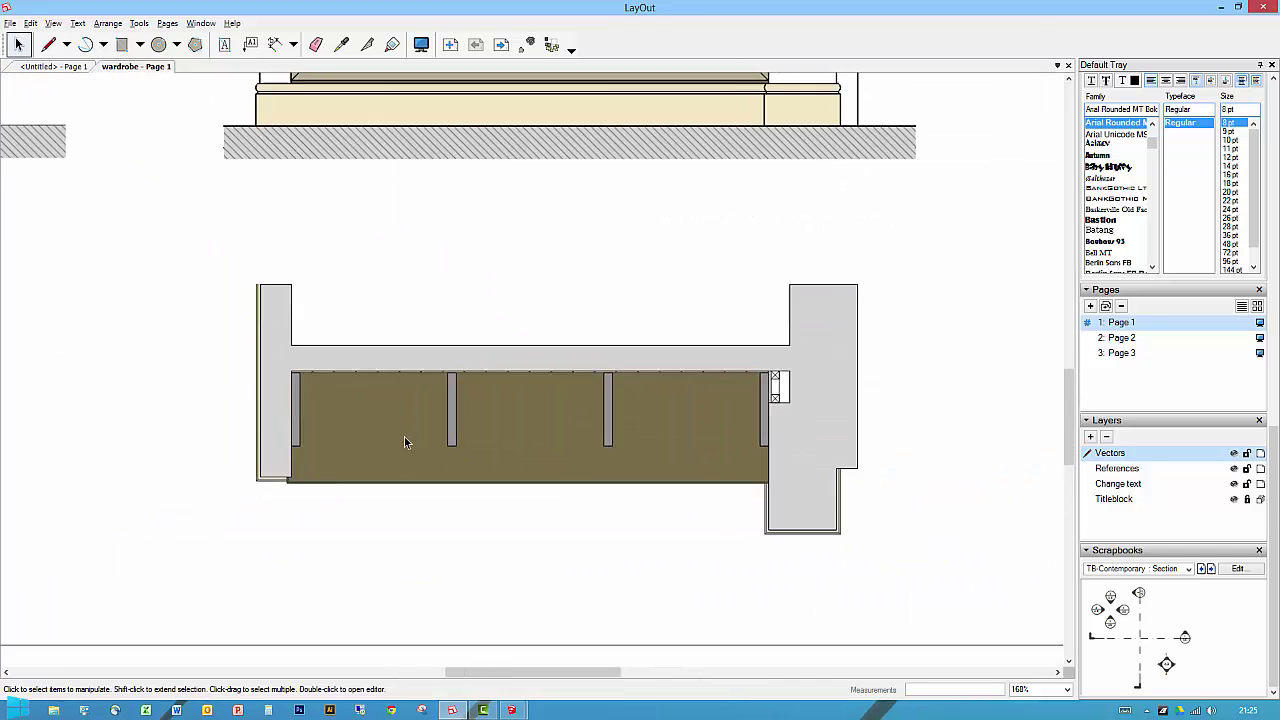
scroll(404, 436, "down", 4)
middle_click_drag(404, 436, 634, 551)
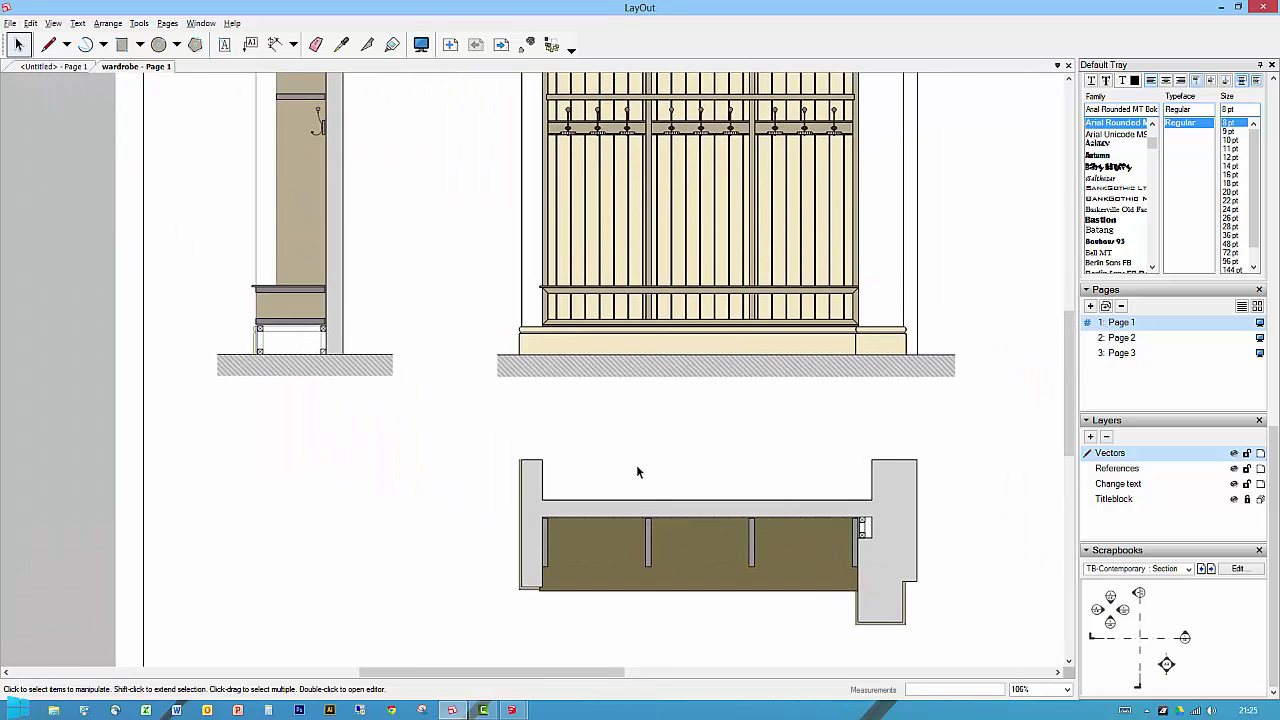
scroll(637, 466, "down", 2)
middle_click_drag(648, 466, 620, 471)
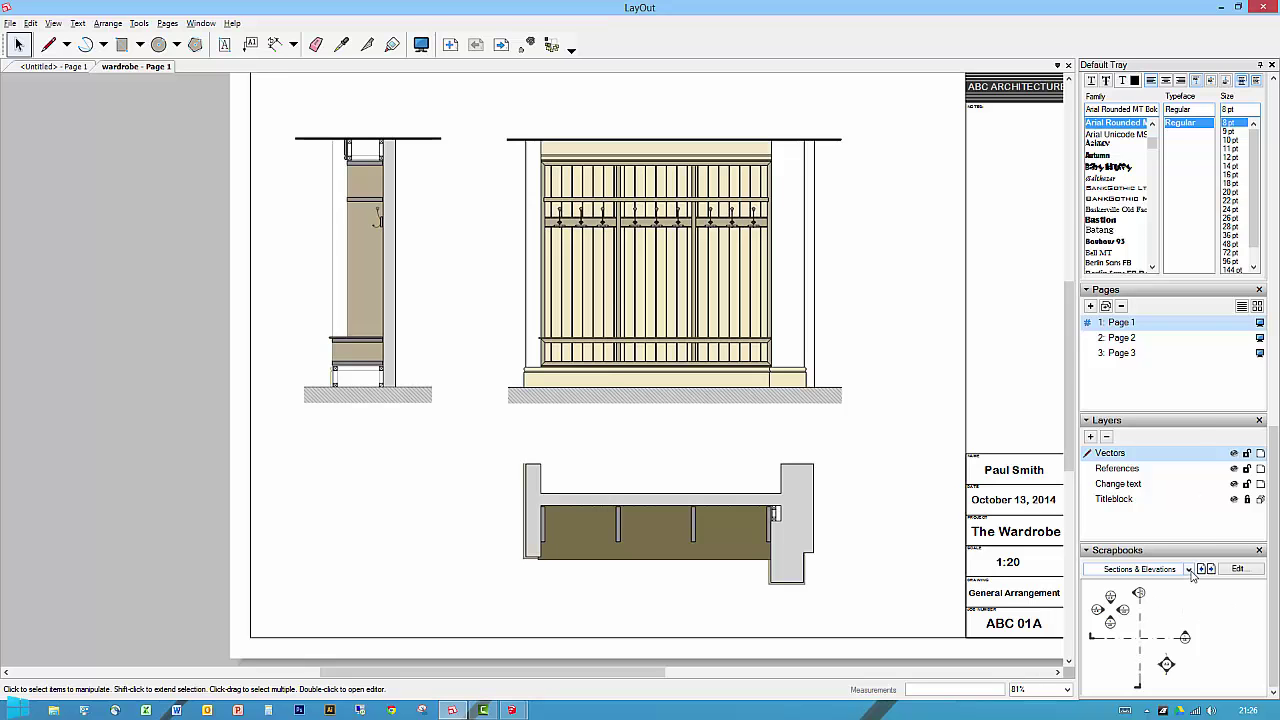
Step: Place sample trees from the Trees (Elev) Assortment scrapbook below the side section and delete them
left_click(1188, 569)
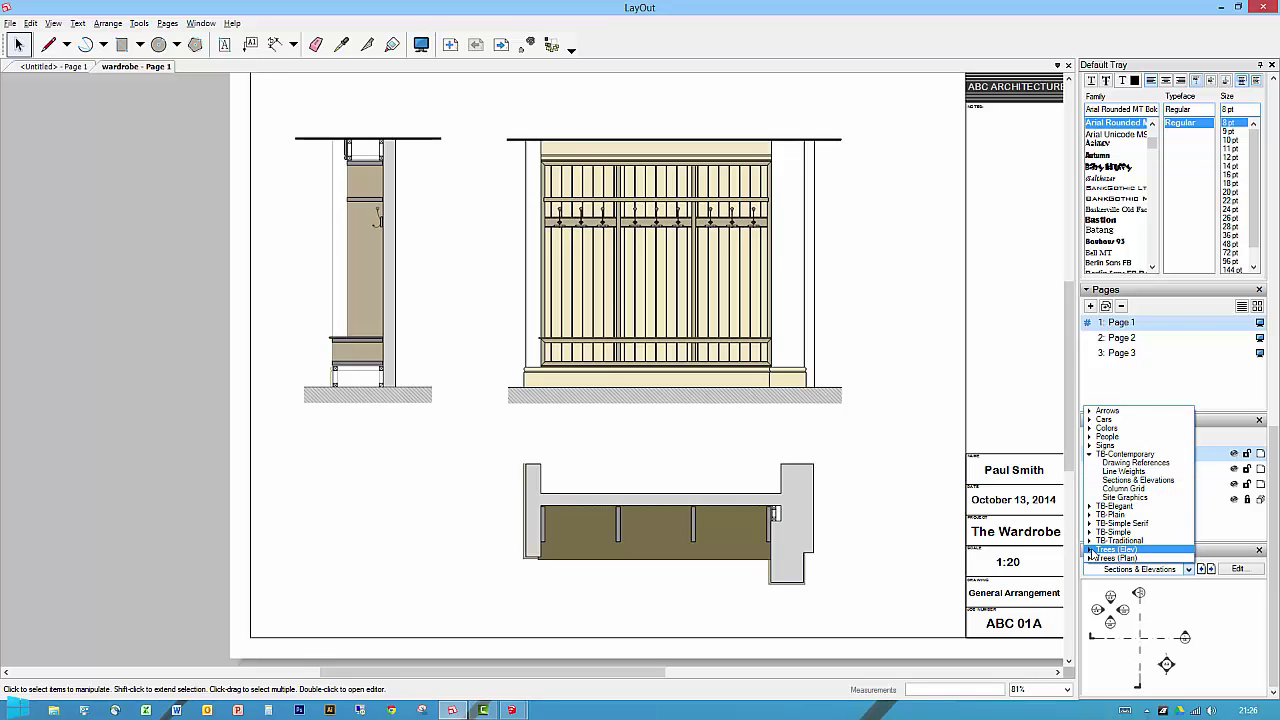
left_click(1090, 551)
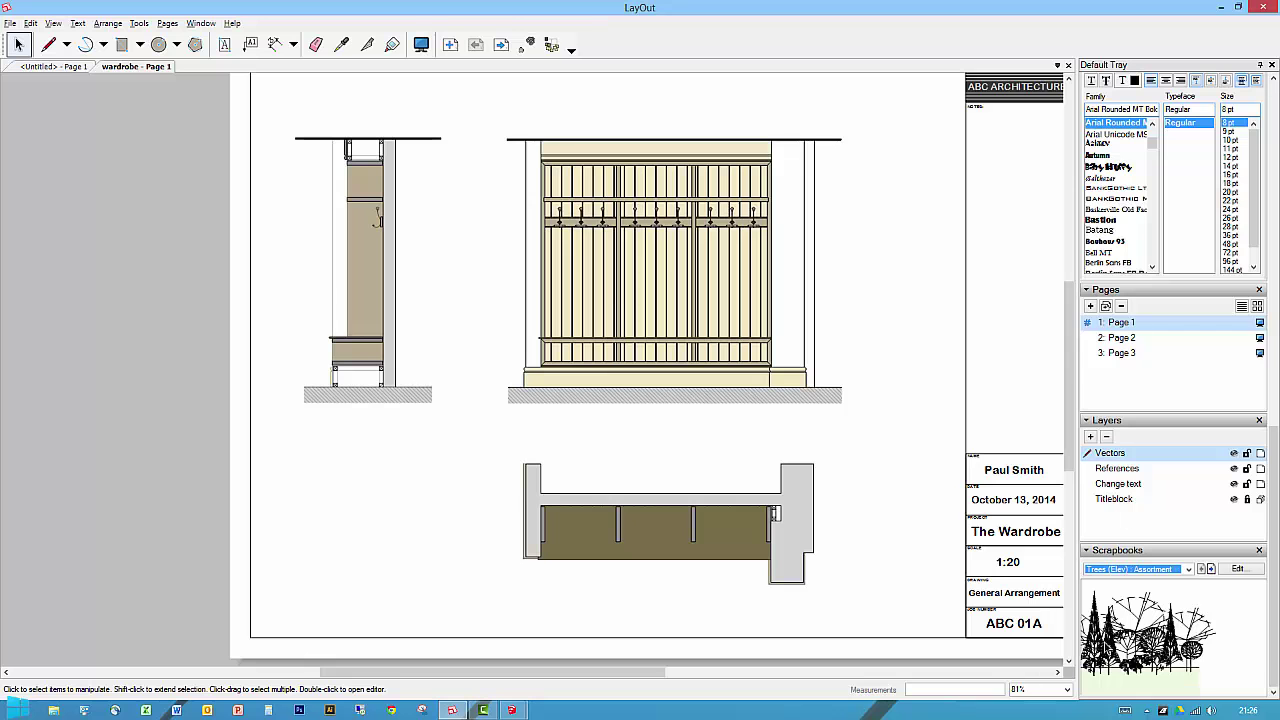
left_click_drag(1100, 650, 412, 516)
mouse_move(1097, 655)
left_mouse_down()
mouse_move(604, 630)
mouse_move(303, 532)
mouse_move(393, 612)
mouse_move(405, 550)
mouse_move(476, 536)
left_mouse_up()
left_click_drag(519, 622, 318, 552)
key("Delete")
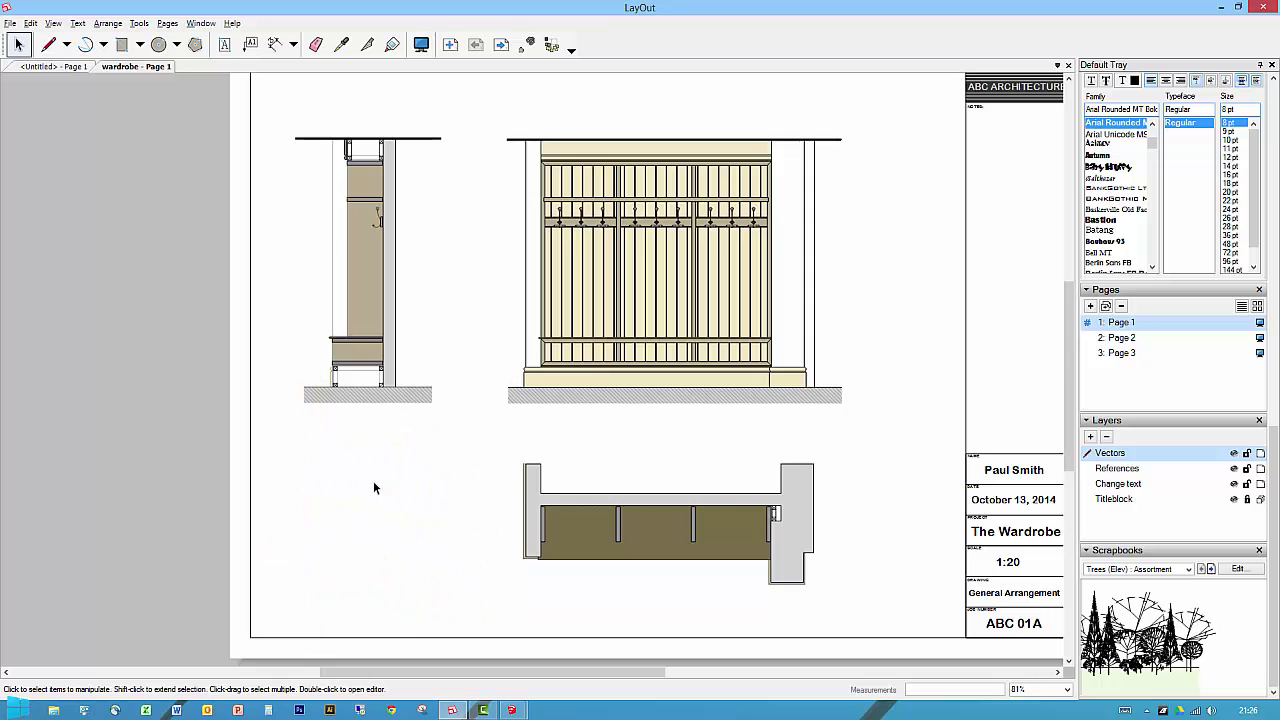
Step: Place the vertical section marker from the TB-Contemporary Sections & Elevations scrapbook between the front elevation and the title block
left_click(1188, 569)
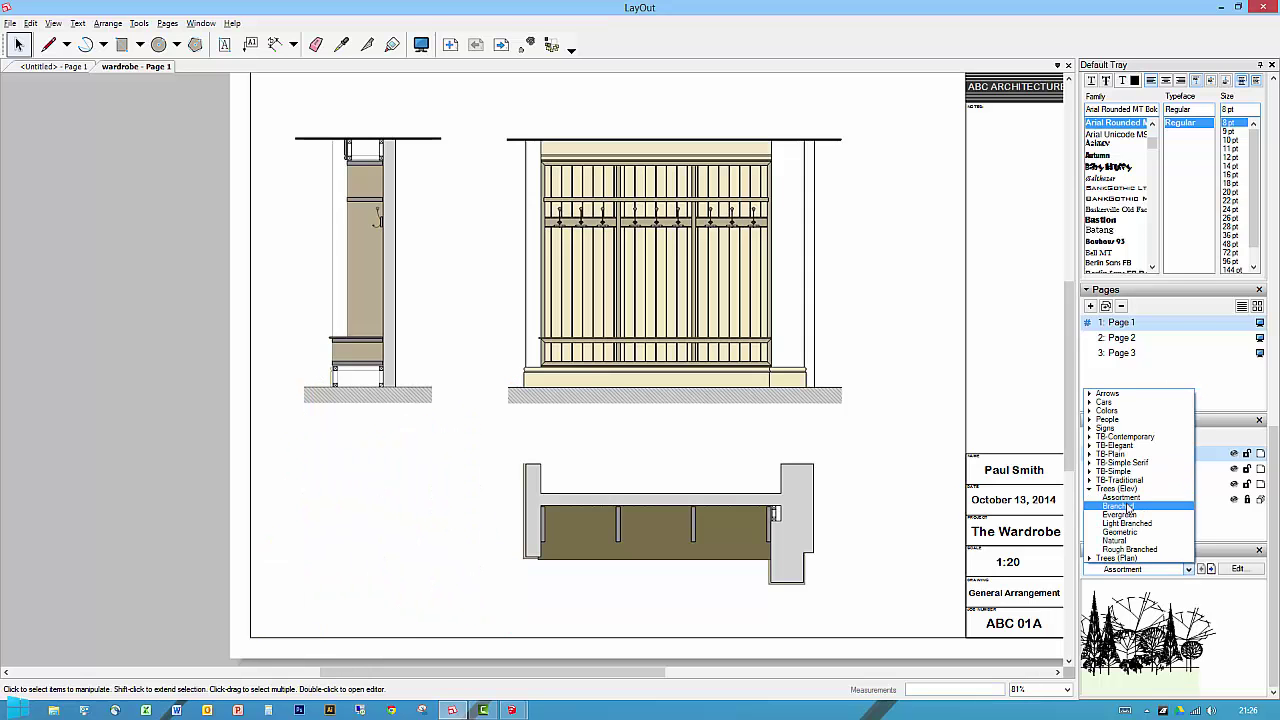
left_click(1127, 463)
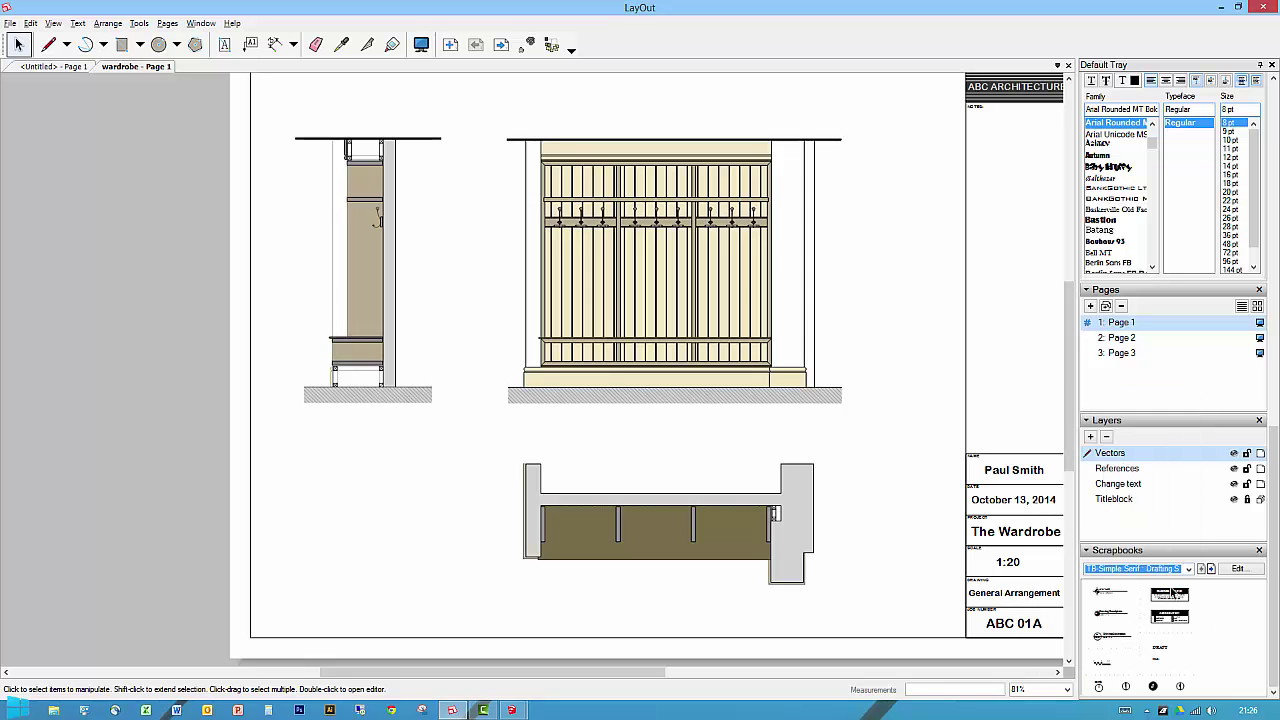
left_click(1189, 569)
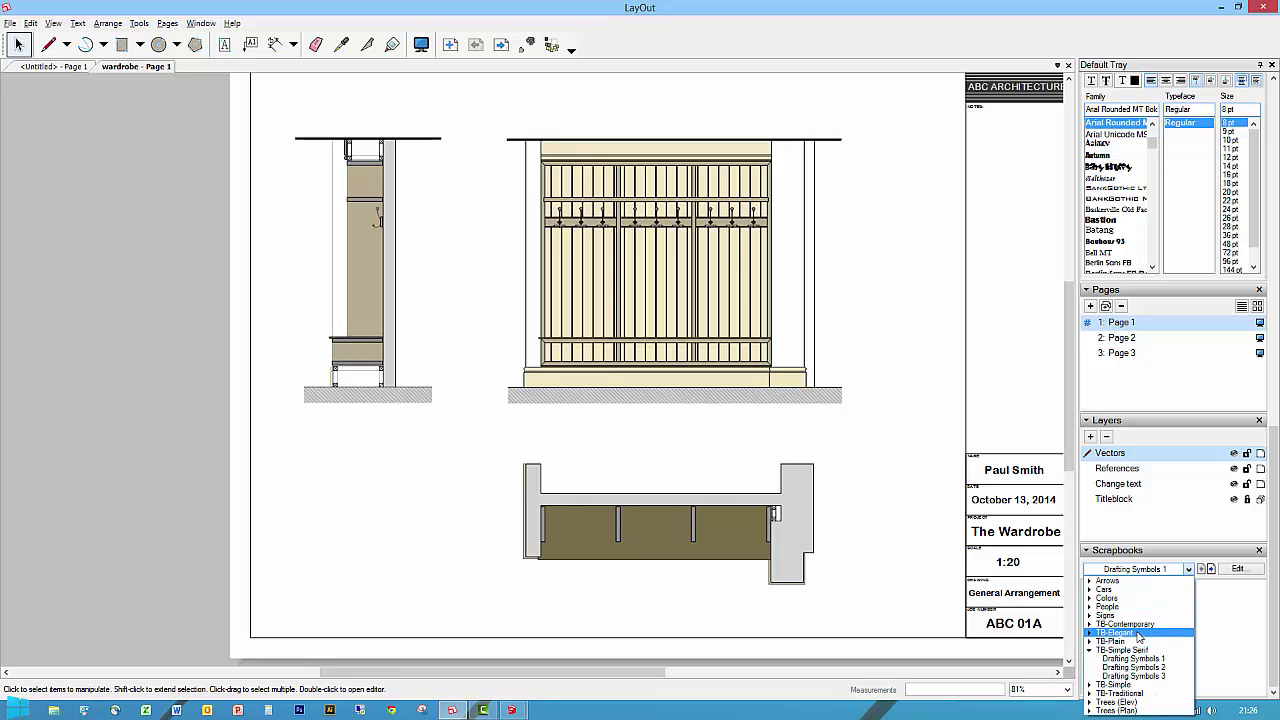
left_click(1125, 624)
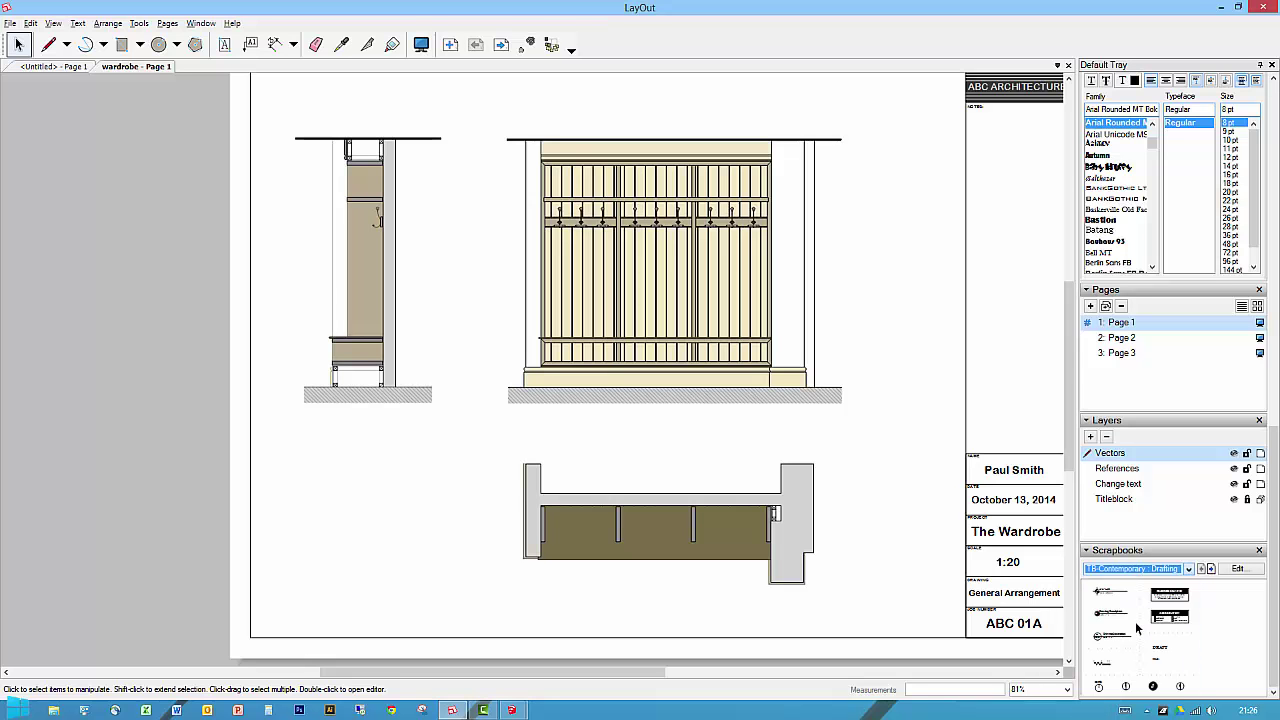
left_click(1189, 569)
left_click(1145, 487)
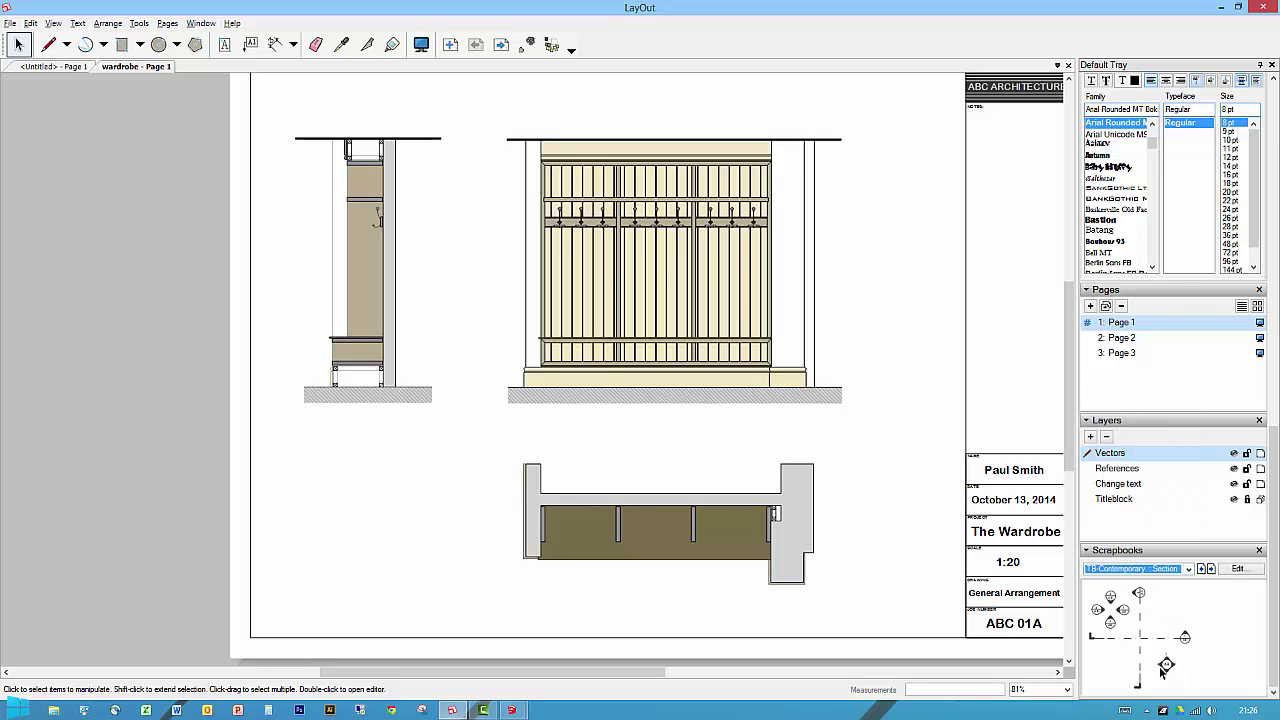
left_click_drag(1140, 660, 880, 330)
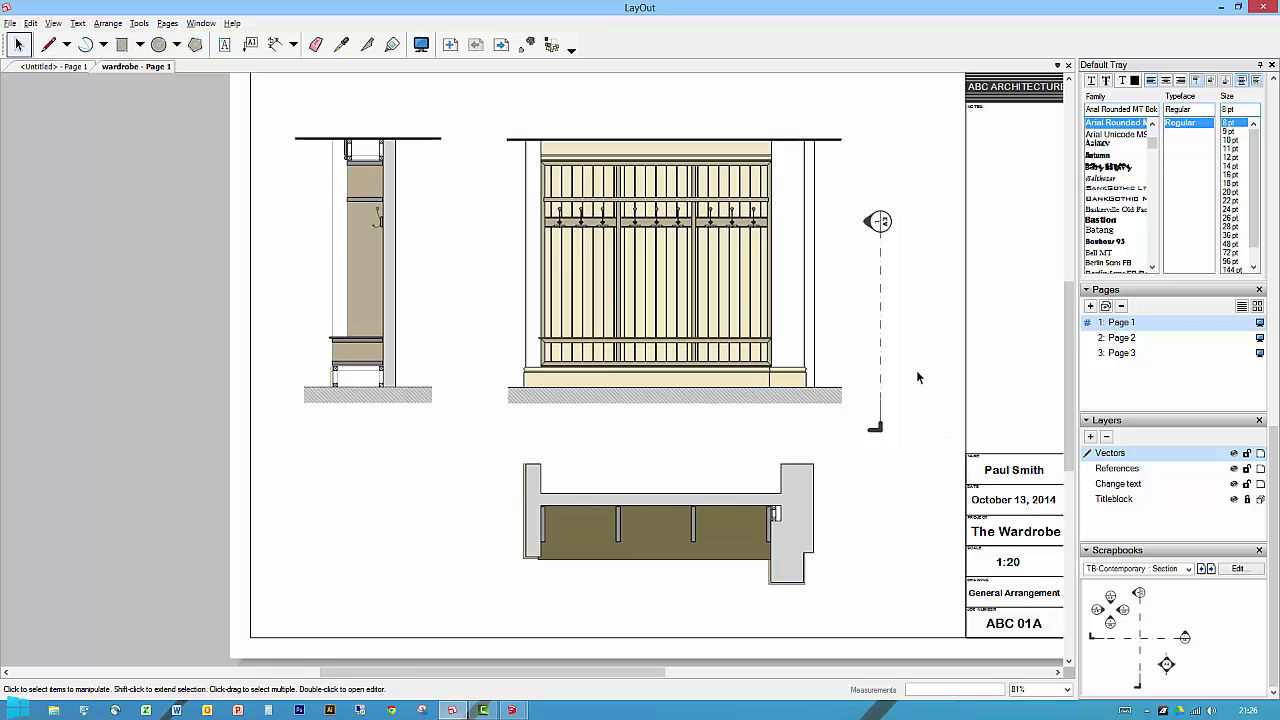
Step: Try to lengthen the section marker by stretching its lower end mark inside the group, and undo the stretch
left_click(877, 369)
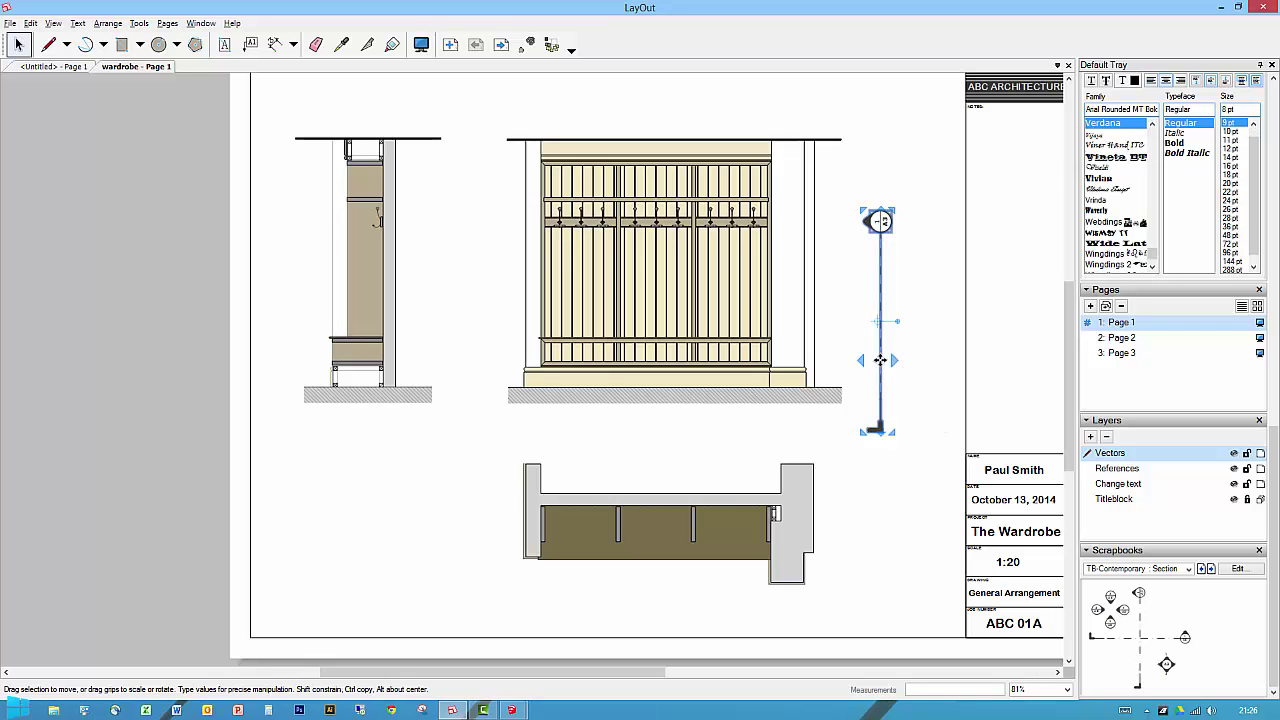
double_click(881, 303)
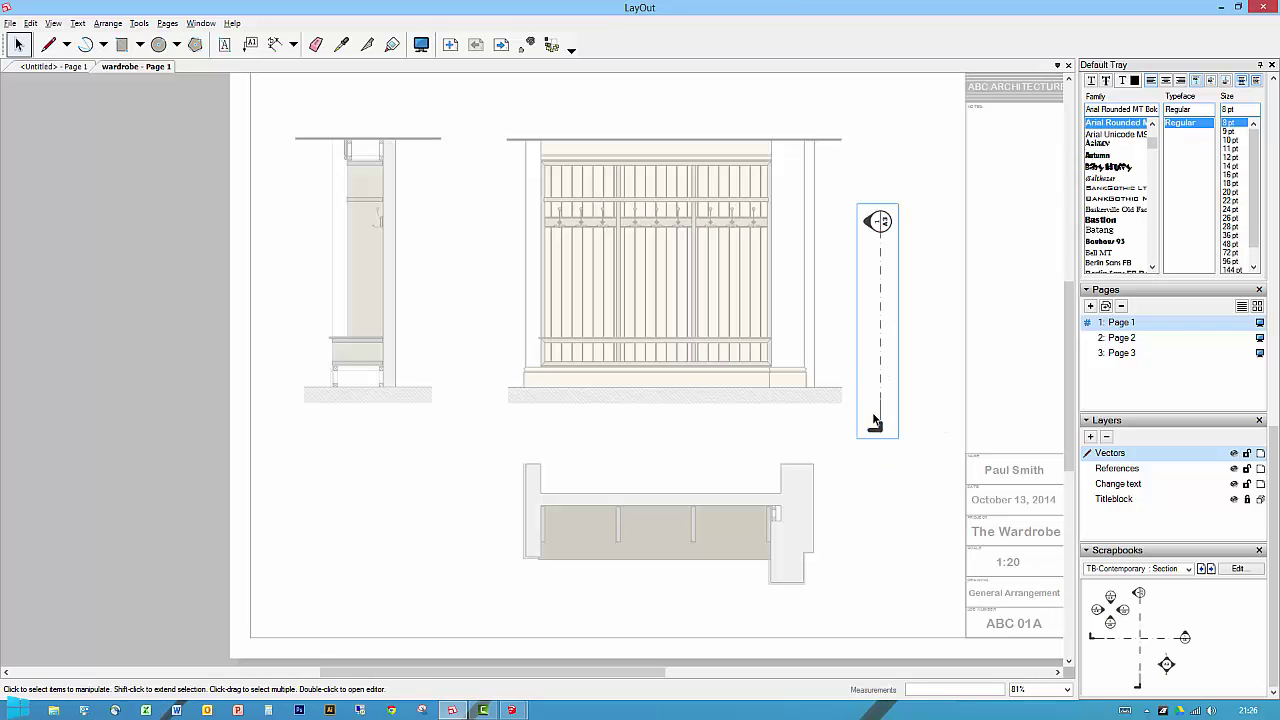
left_click(878, 432)
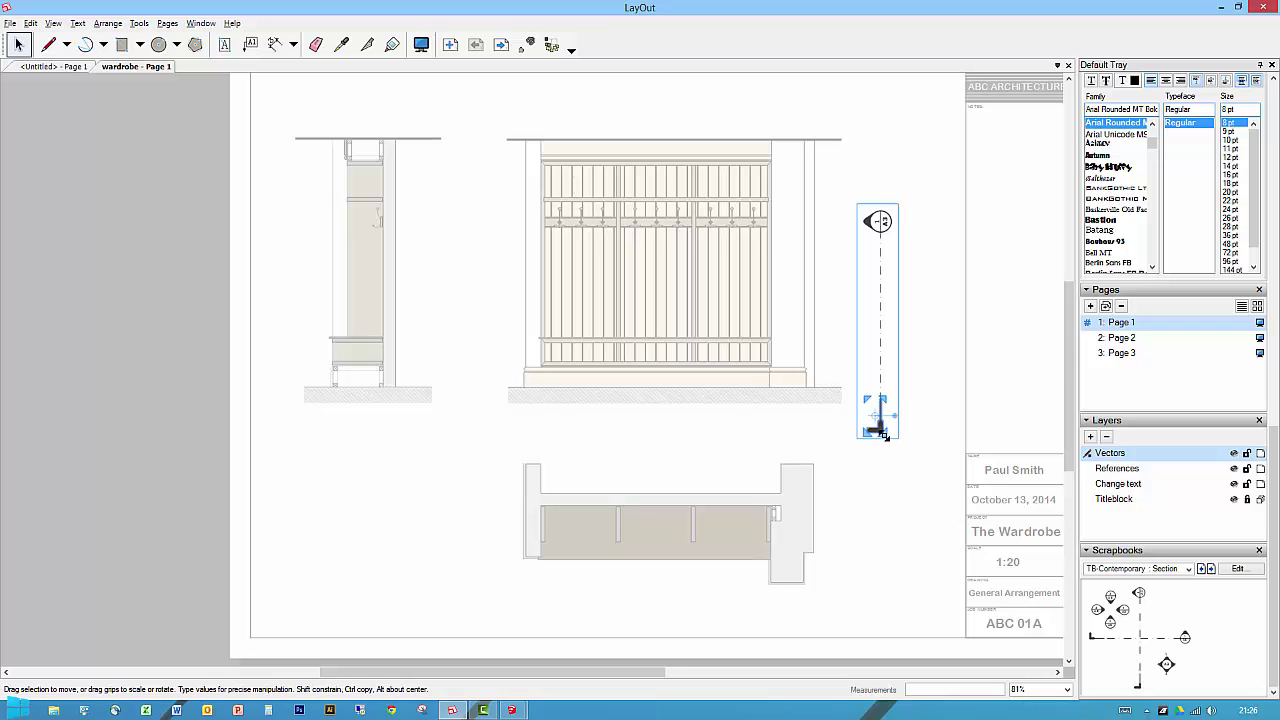
left_click_drag(878, 432, 878, 508)
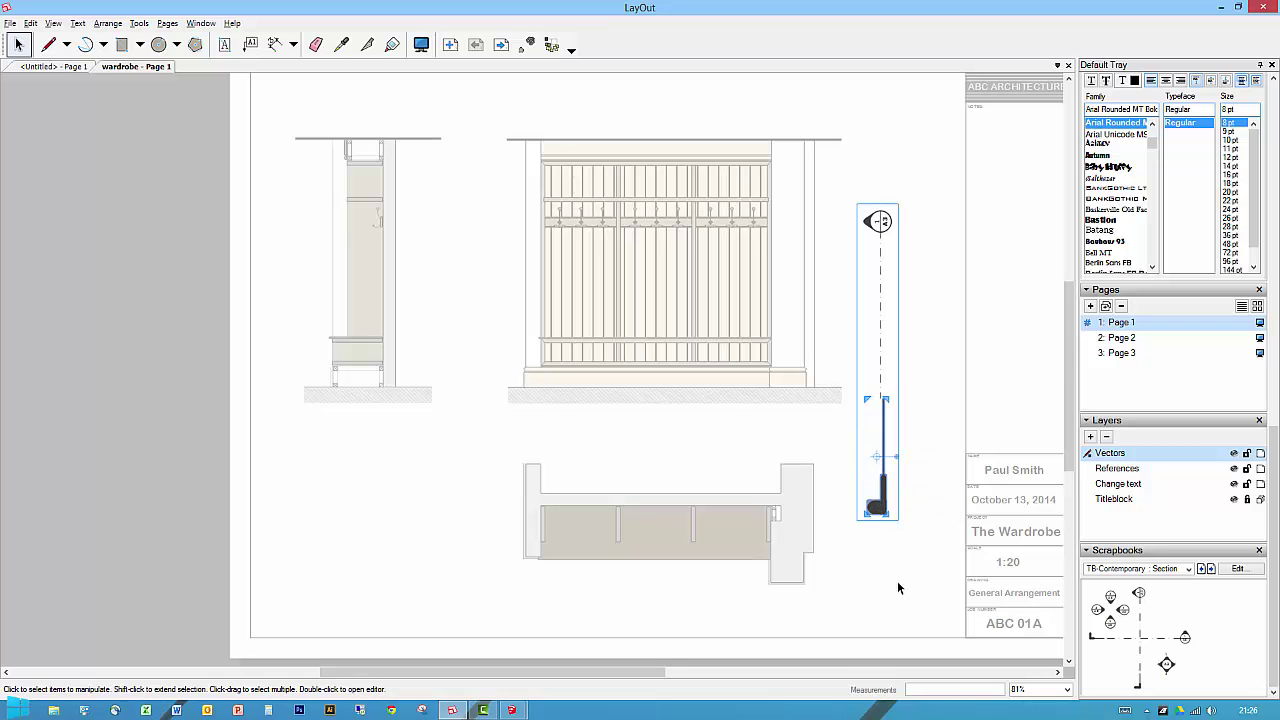
key("ctrl+z")
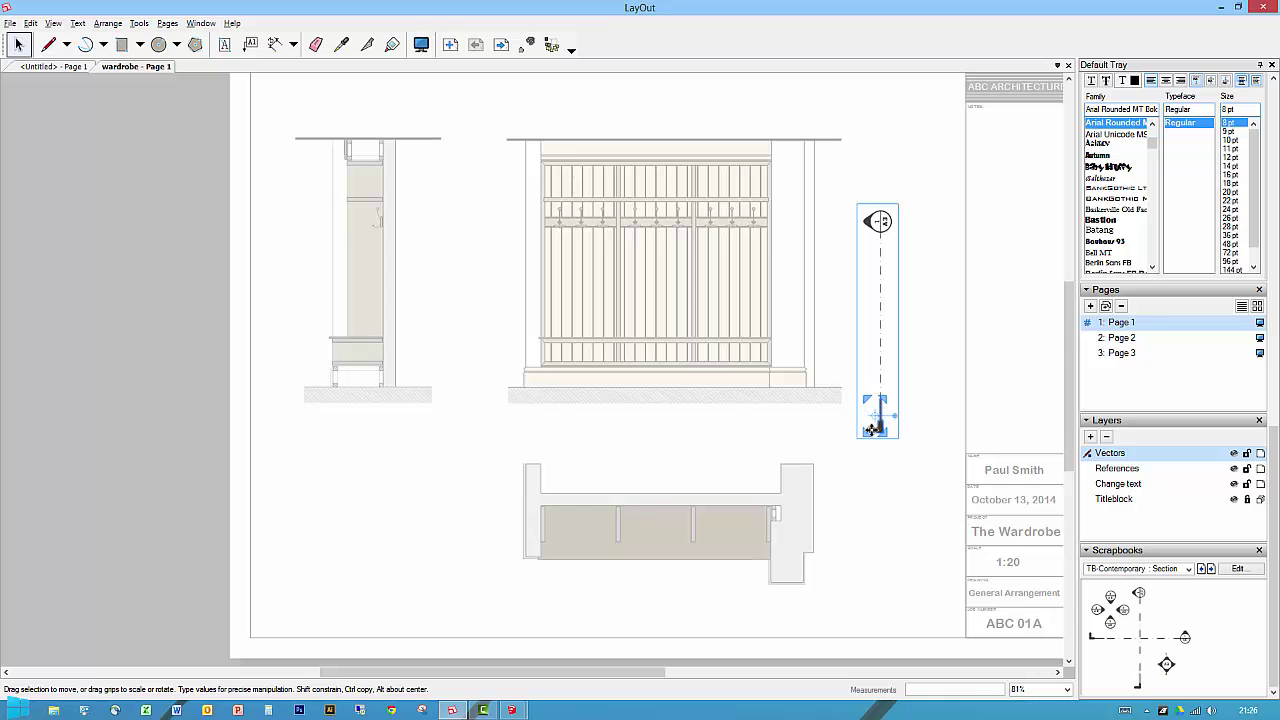
Step: Try to lengthen the section marker by stretching the whole group down beside the floor plan
scroll(876, 432, "up", 5)
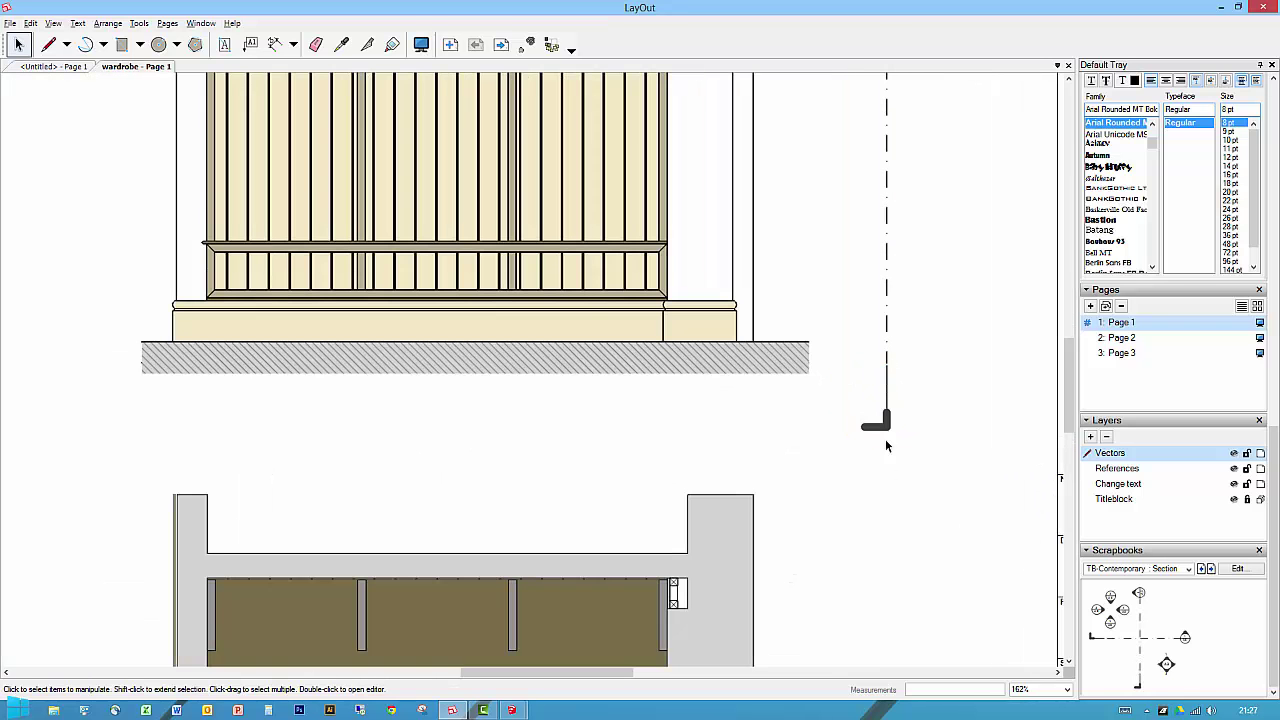
left_click(884, 434)
left_click_drag(884, 434, 885, 652)
middle_click_drag(885, 652, 849, 363)
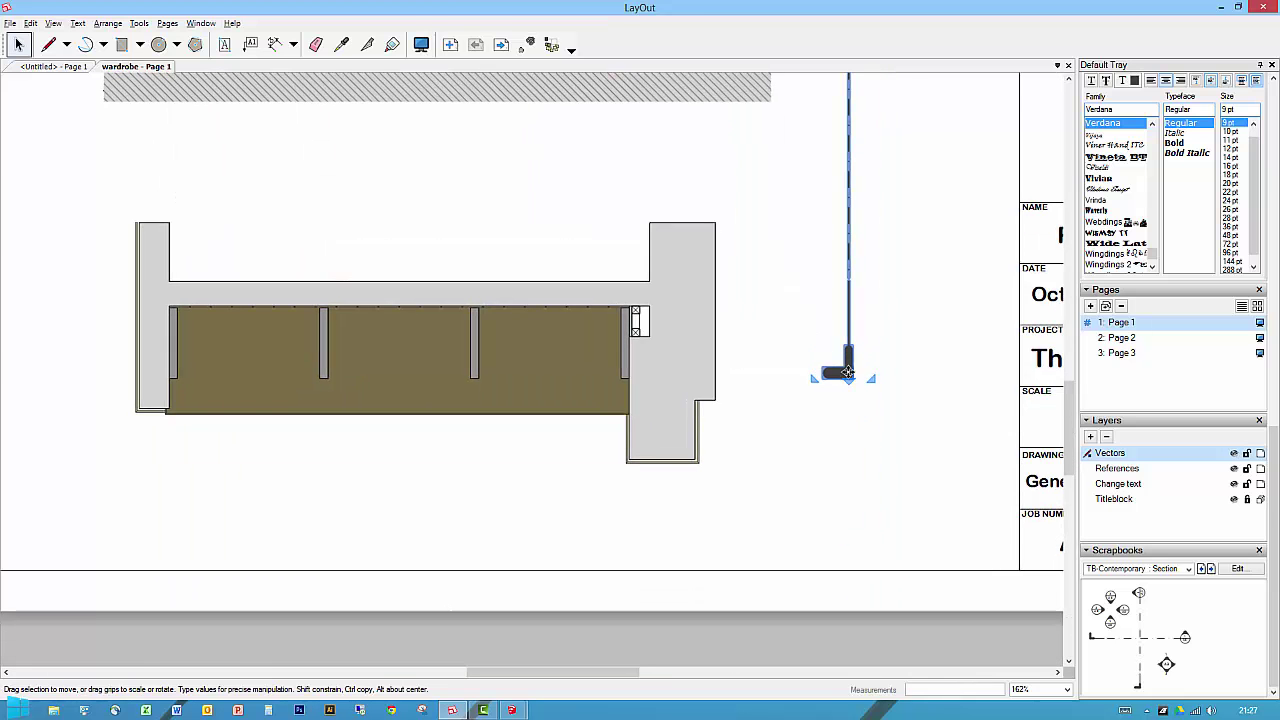
Step: Open the section marker's nested groups down to the parts of its lower end mark, and close them again
double_click(845, 371)
left_click(847, 370)
double_click(848, 370)
left_click(840, 372)
double_click(838, 373)
left_click(848, 371)
scroll(849, 360, "up", 3)
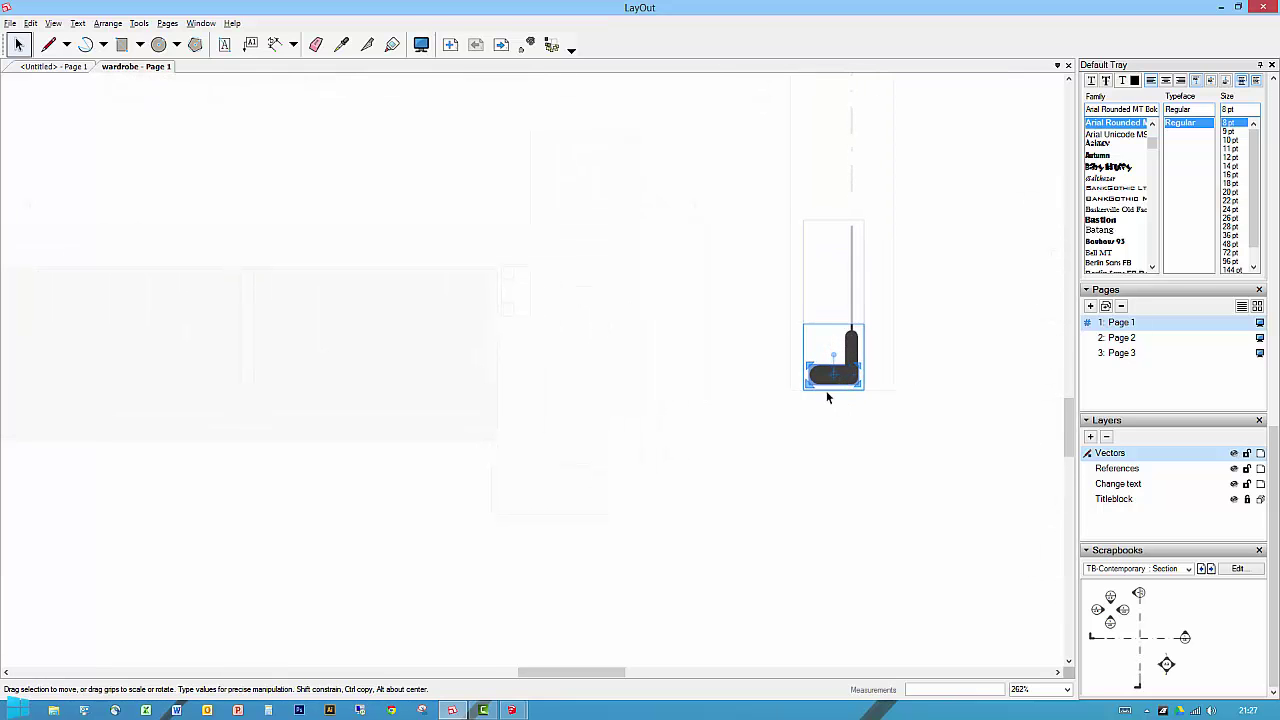
left_click(899, 380)
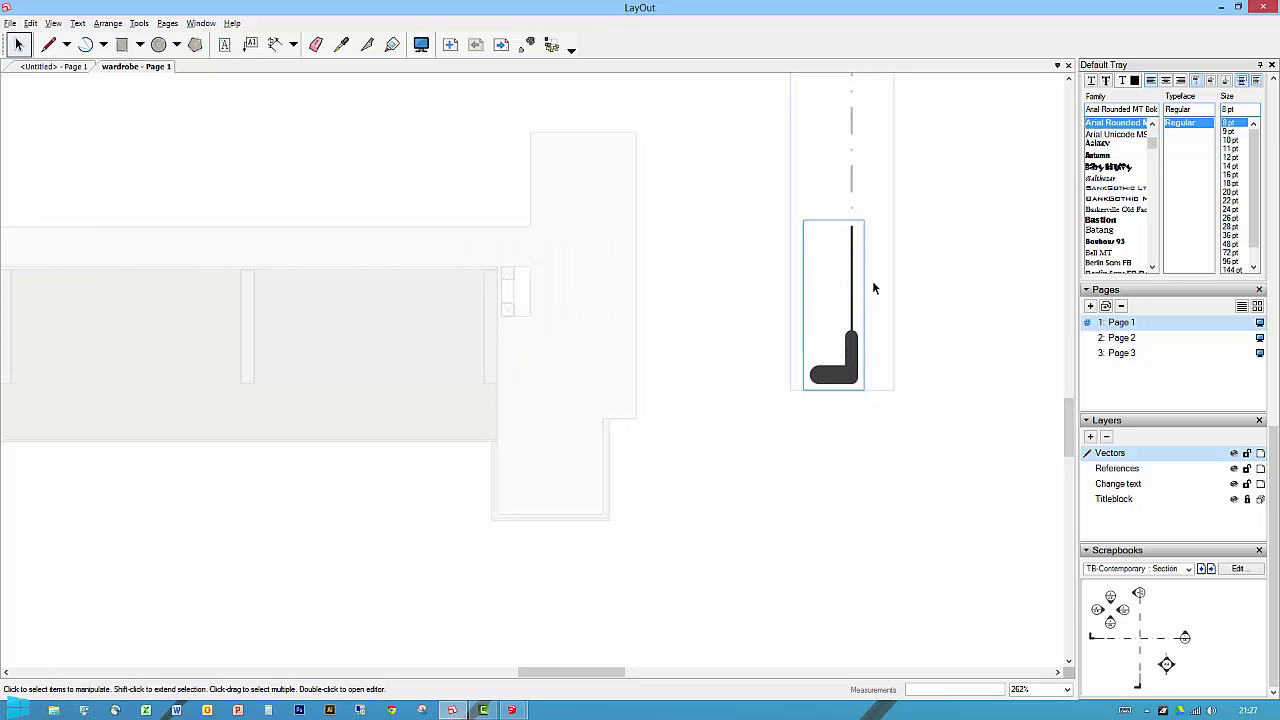
left_click(894, 299)
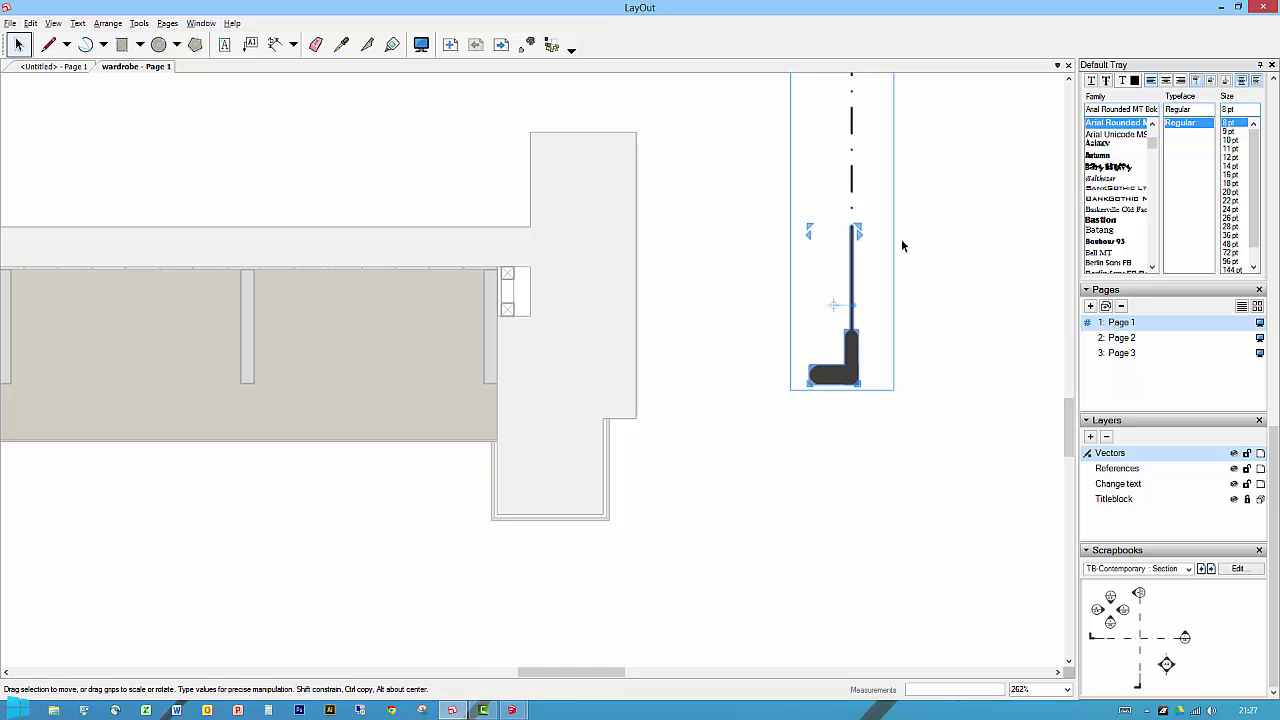
scroll(910, 282, "down", 1)
scroll(881, 460, "down", 2)
left_click(804, 532)
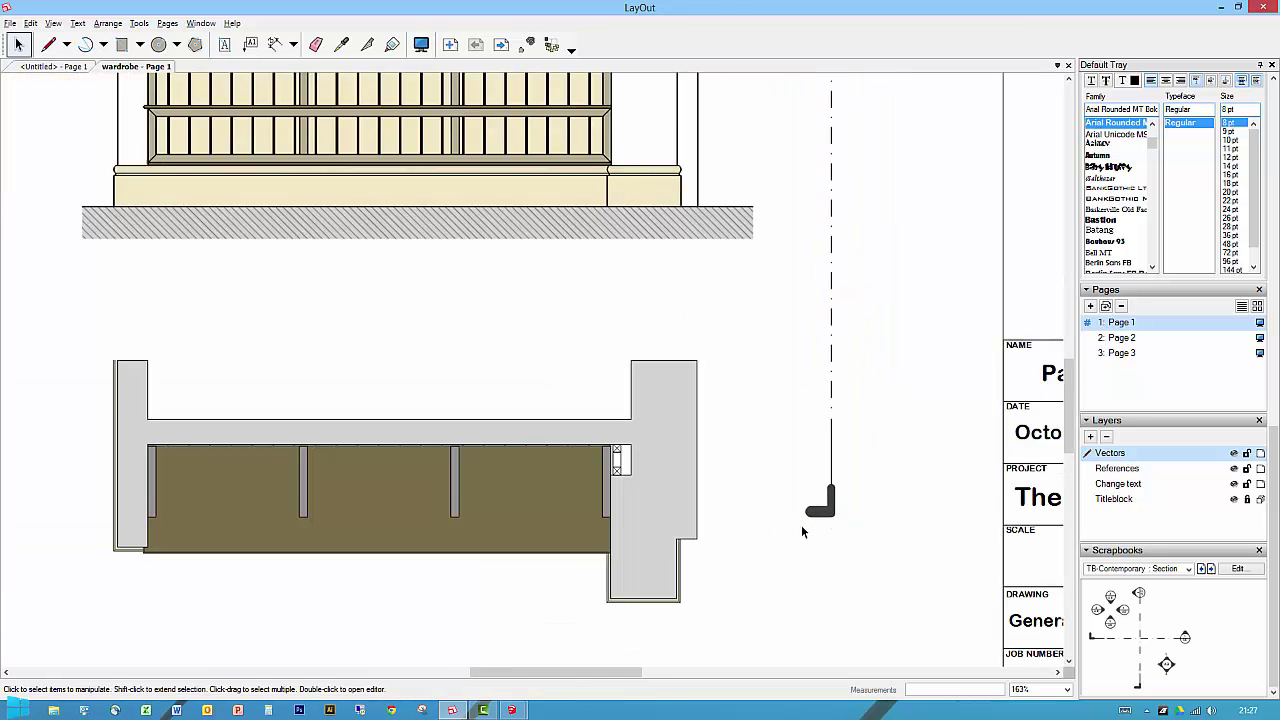
Step: Select the whole section marker and undo its vertical stretch
left_click(822, 517)
scroll(855, 466, "down", 3)
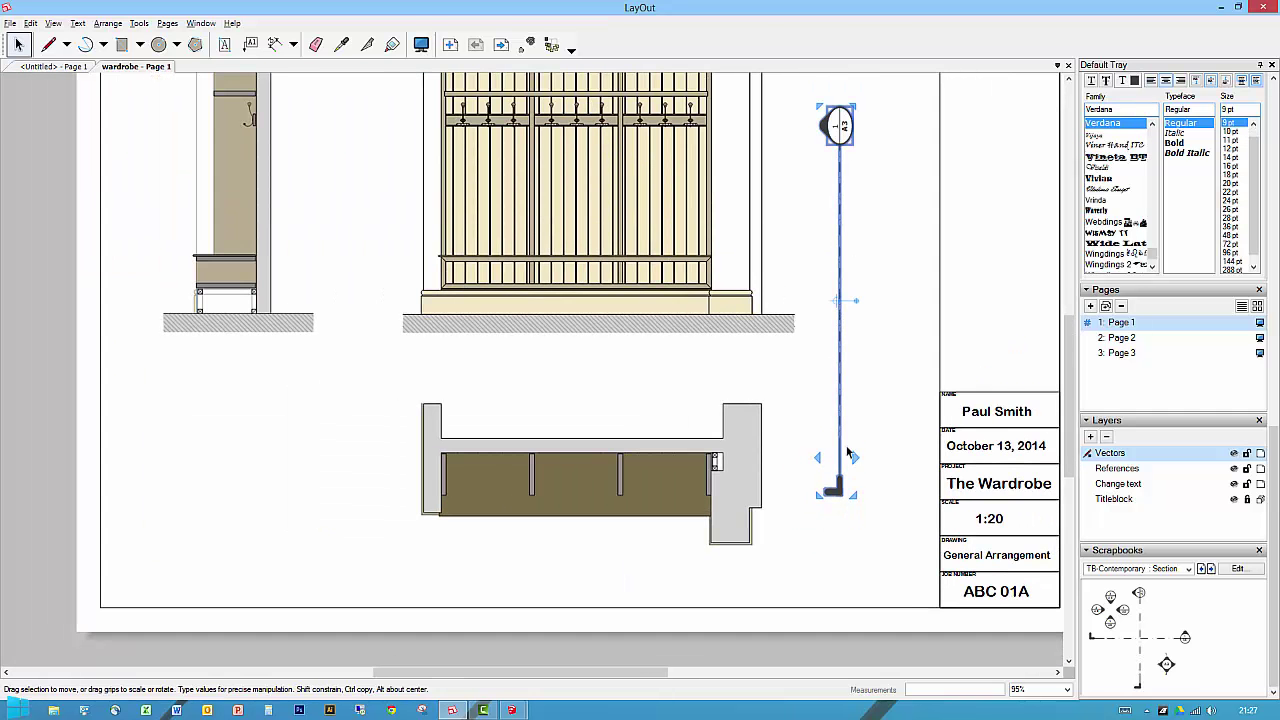
middle_click_drag(848, 210, 818, 360)
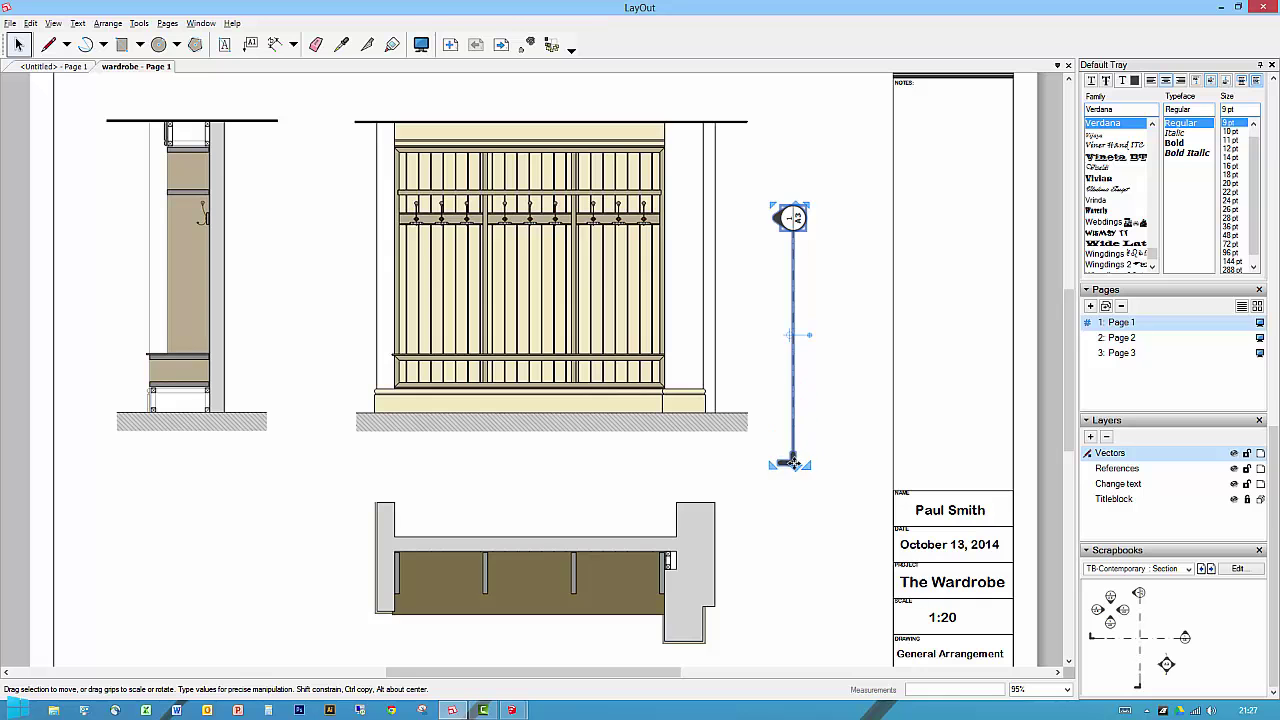
Step: Open the section marker group and move only its lower end mark straight down to beside the floor plan
mouse_move(790, 465)
left_mouse_down()
mouse_move(791, 545)
mouse_move(793, 468)
left_mouse_up()
double_click(790, 466)
left_click_drag(759, 404, 797, 541)
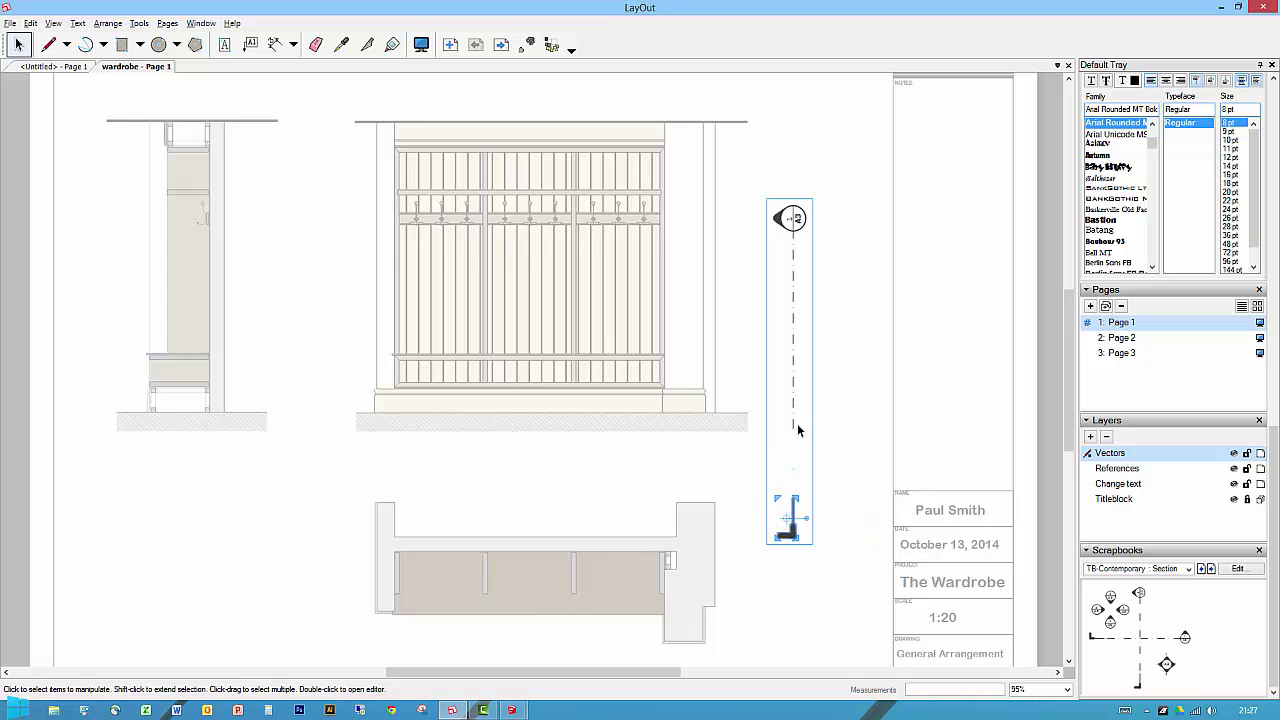
Step: Extend the section marker's dashed line down to its lower end mark and move the whole marker onto the middle of the front elevation
left_click(795, 428)
left_click_drag(792, 432, 793, 522)
left_click(827, 514)
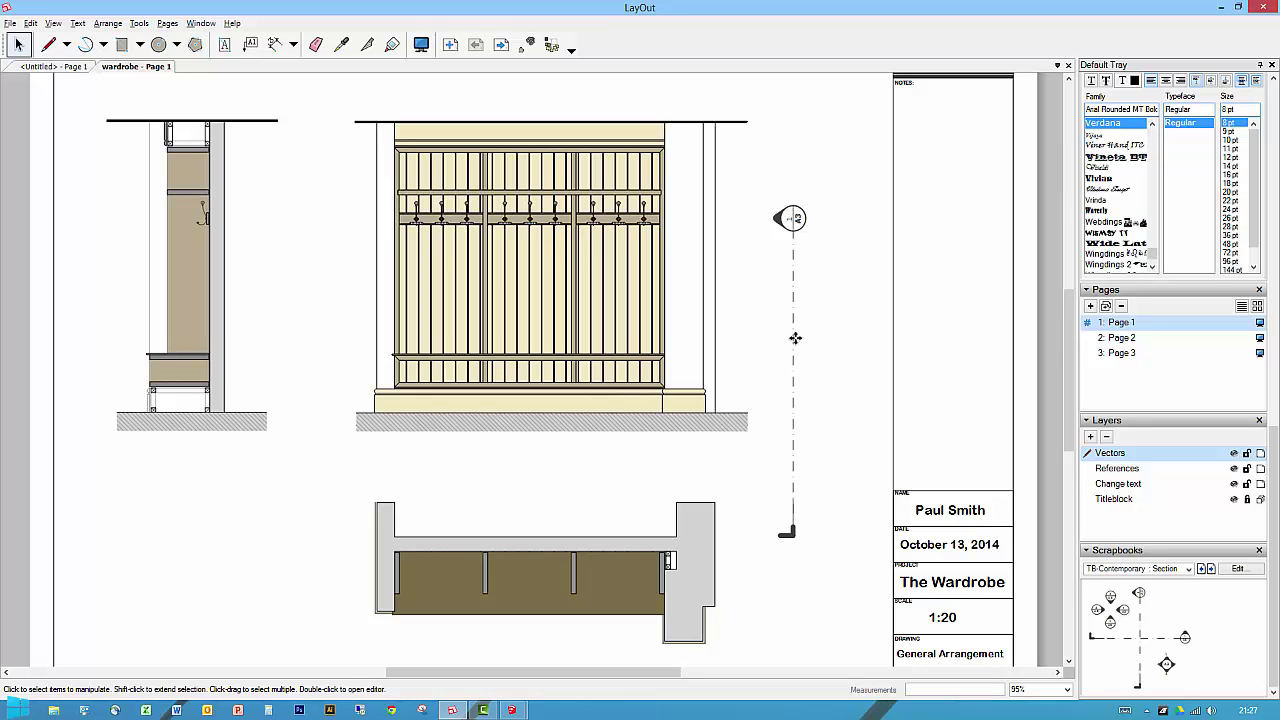
mouse_move(796, 337)
left_mouse_down()
mouse_move(655, 235)
mouse_move(538, 230)
mouse_move(545, 243)
mouse_move(539, 223)
mouse_move(548, 228)
left_mouse_up()
scroll(743, 257, "down", 4)
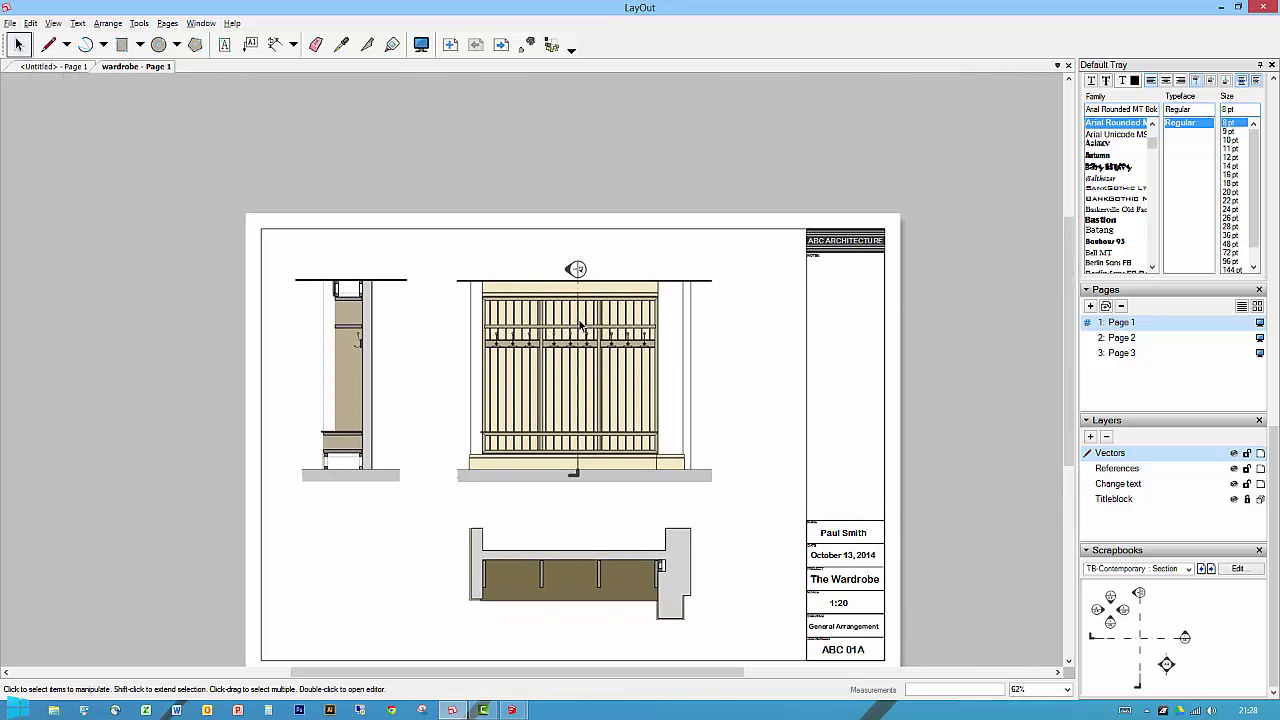
Step: Undo the accidental shift of the front elevation and lock the References layer
left_click_drag(578, 327, 643, 349)
key("ctrl+z")
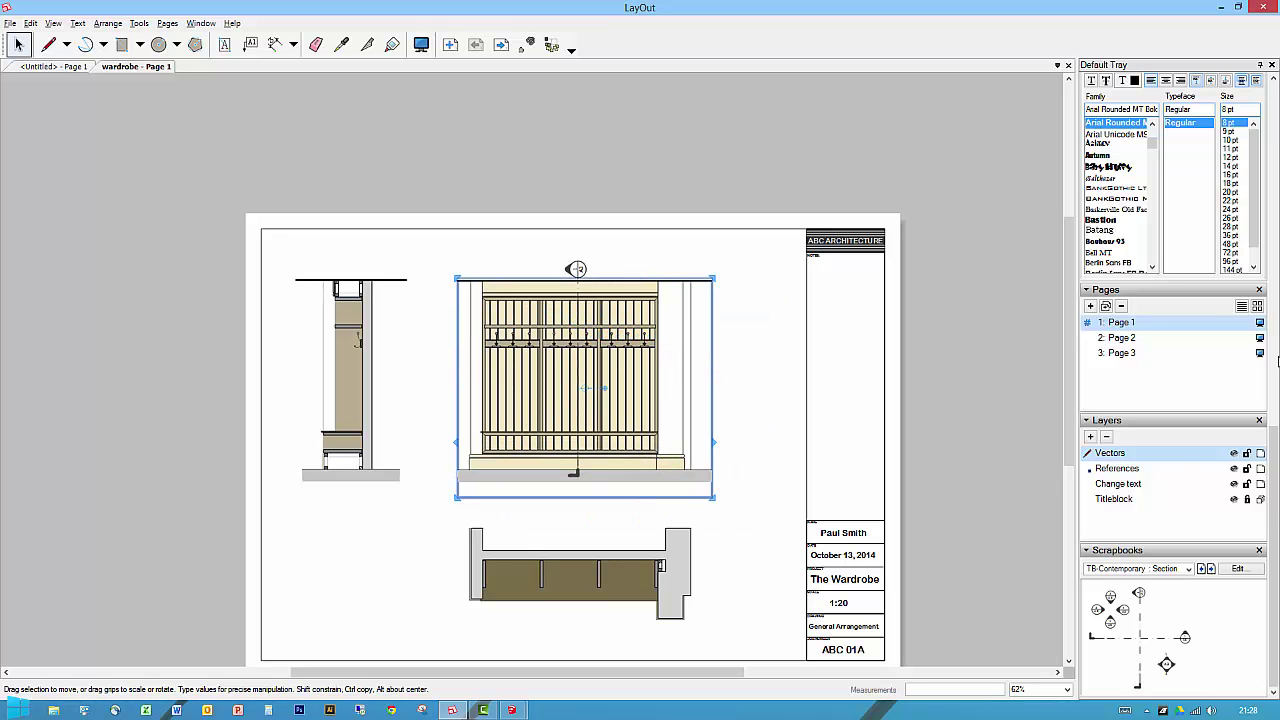
left_click_drag(1273, 513, 1273, 480)
left_click(1005, 478)
left_click(585, 272)
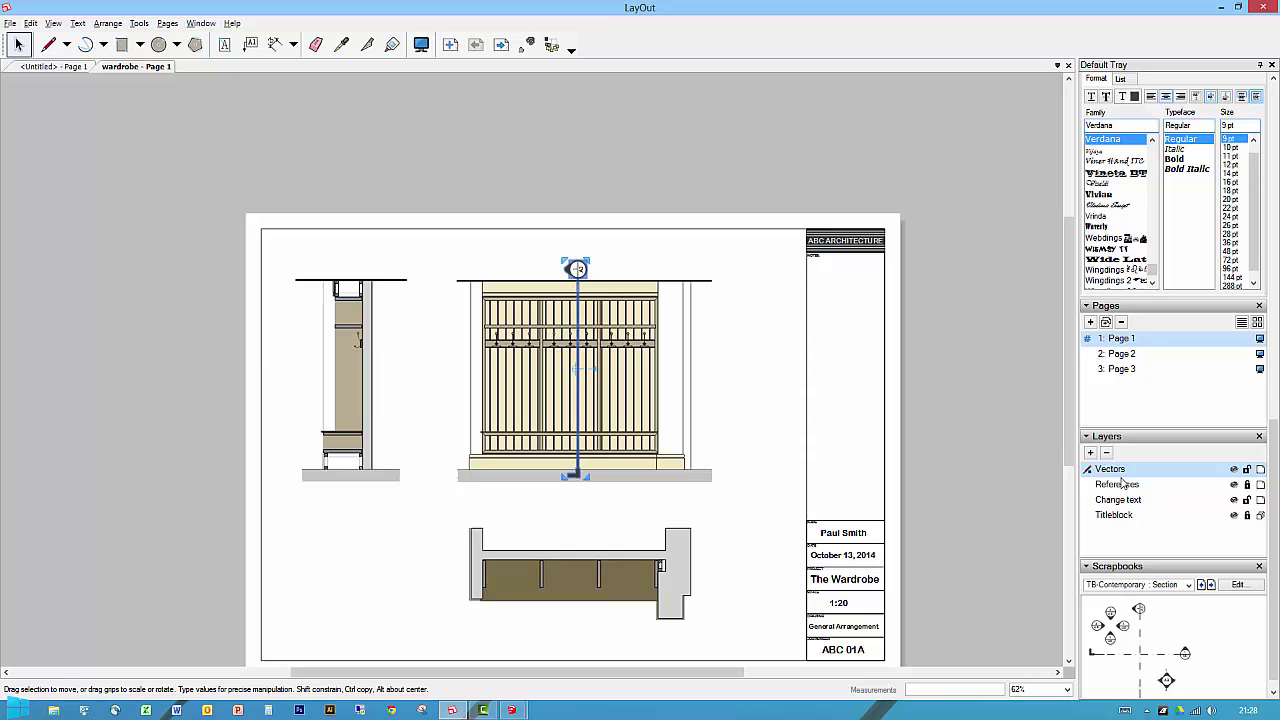
Step: Add a new drawing layer and name it Annotation
left_click(1091, 453)
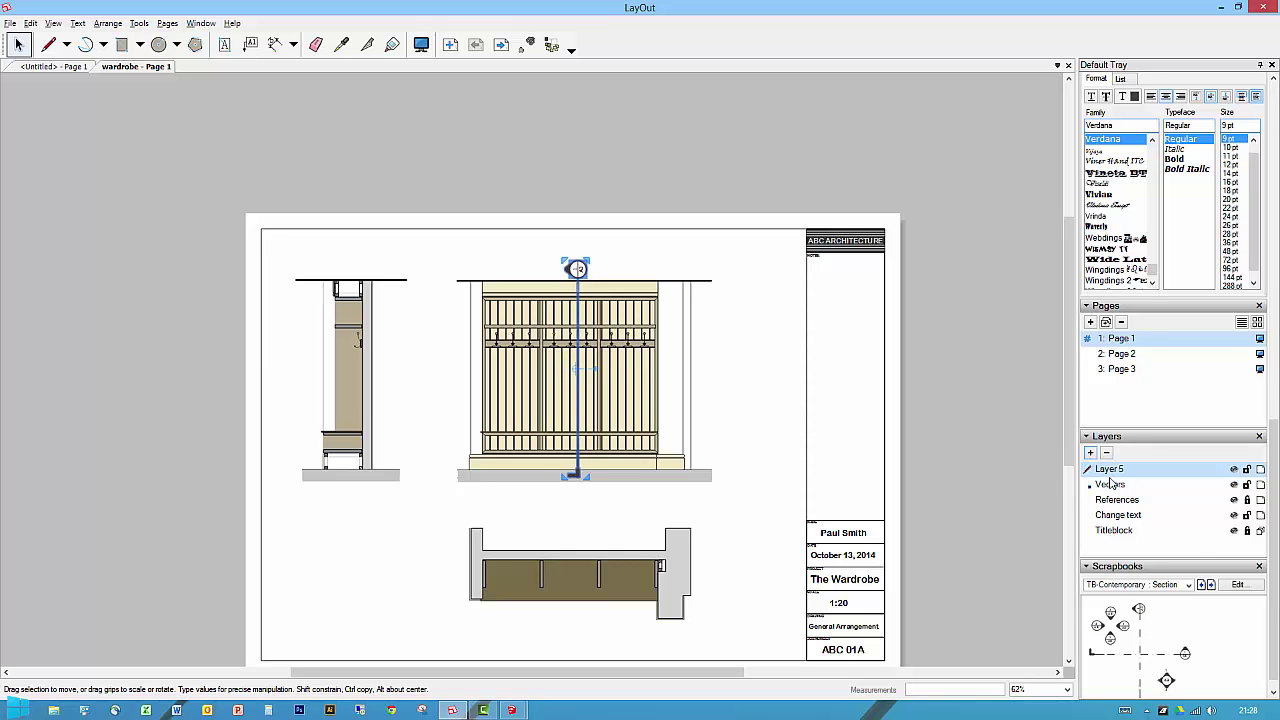
right_click(1108, 475)
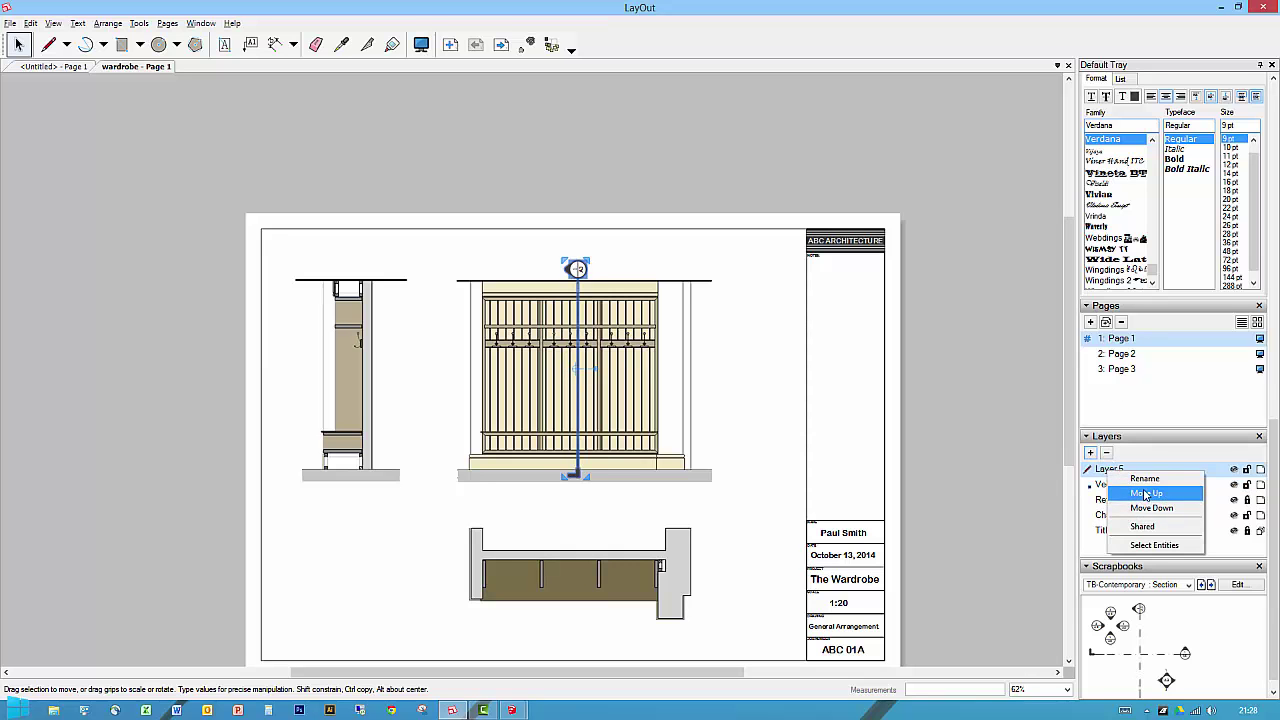
left_click(1148, 483)
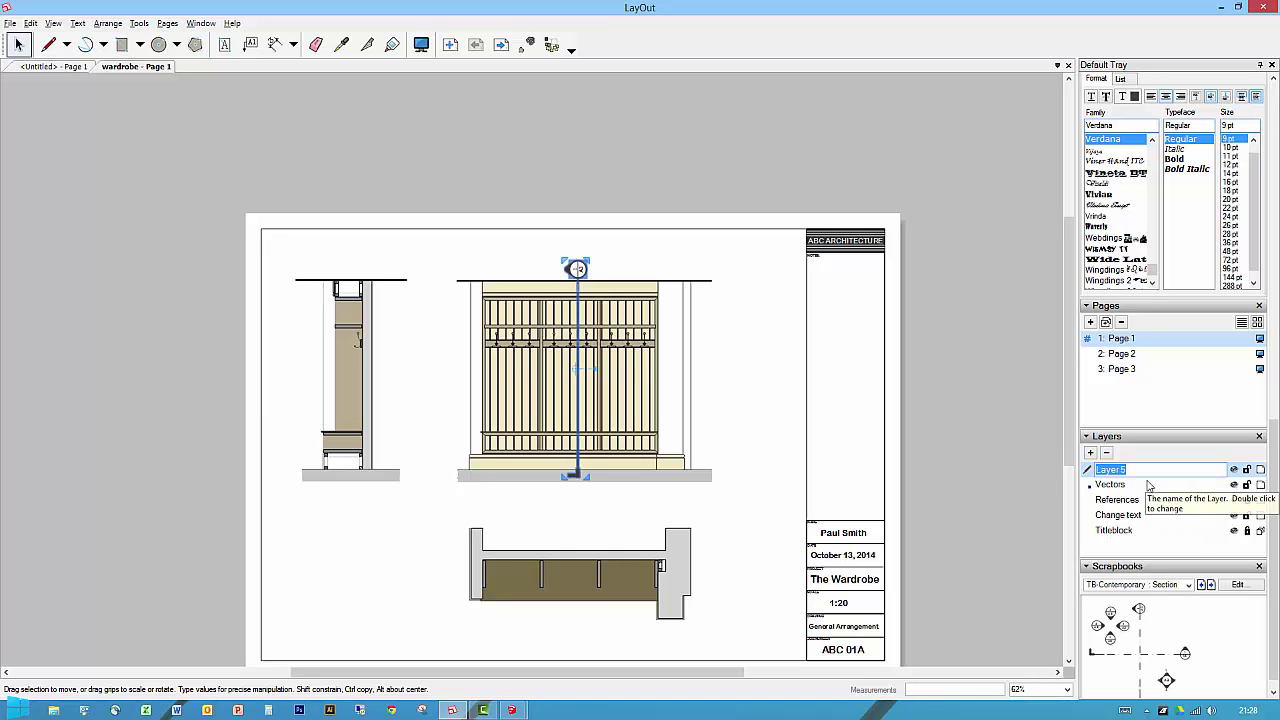
type("Annotation")
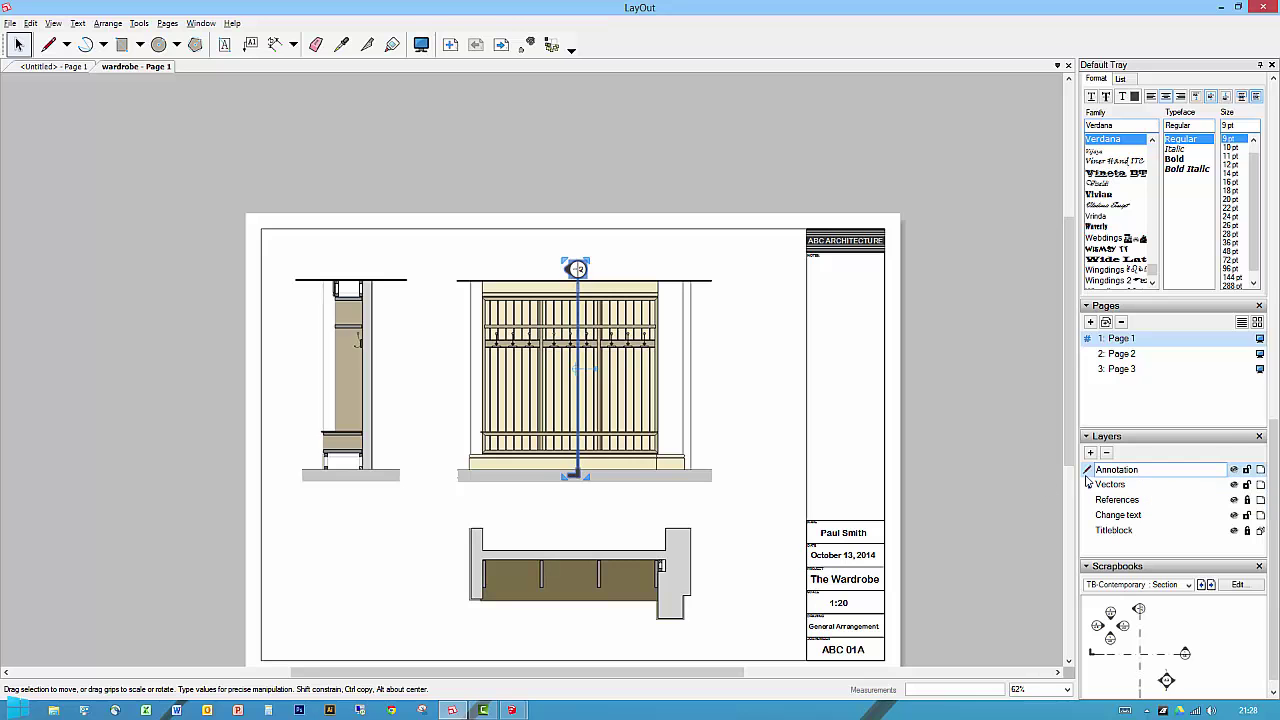
key("Return")
left_click(1006, 482)
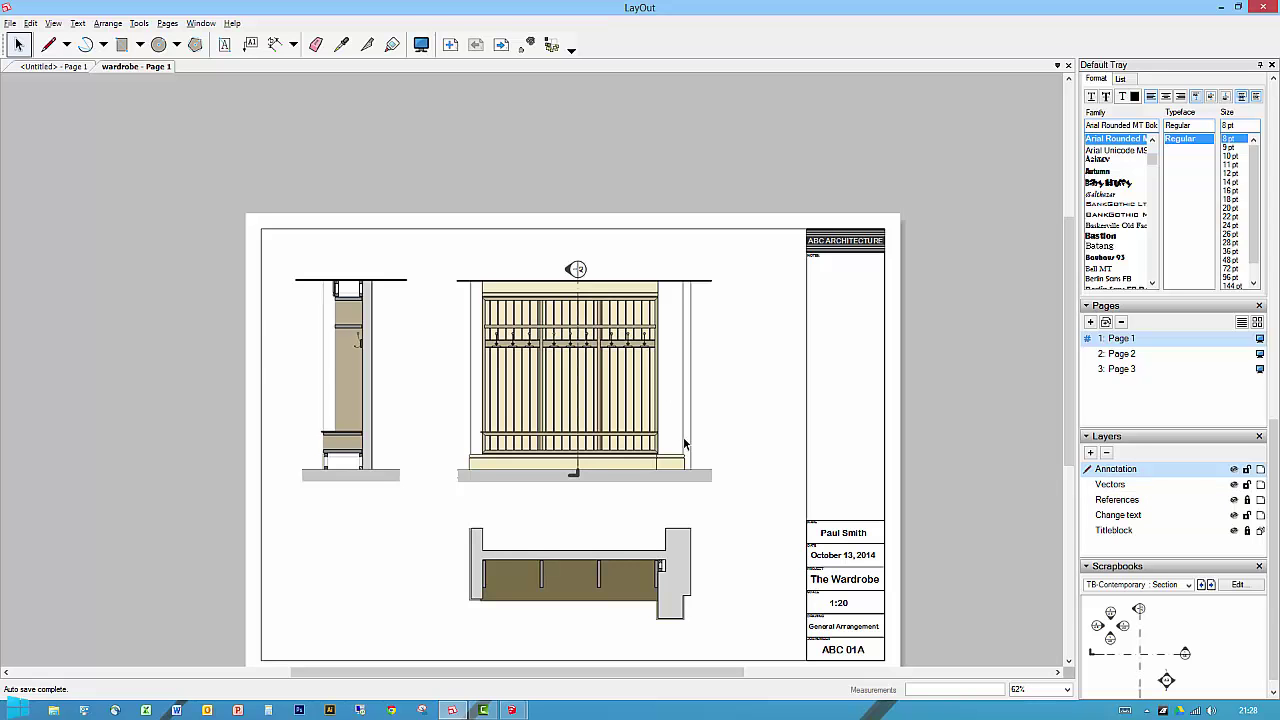
Step: Switch to the Wardrobe training.skp model in SketchUp and show its layers
mouse_move(511, 710)
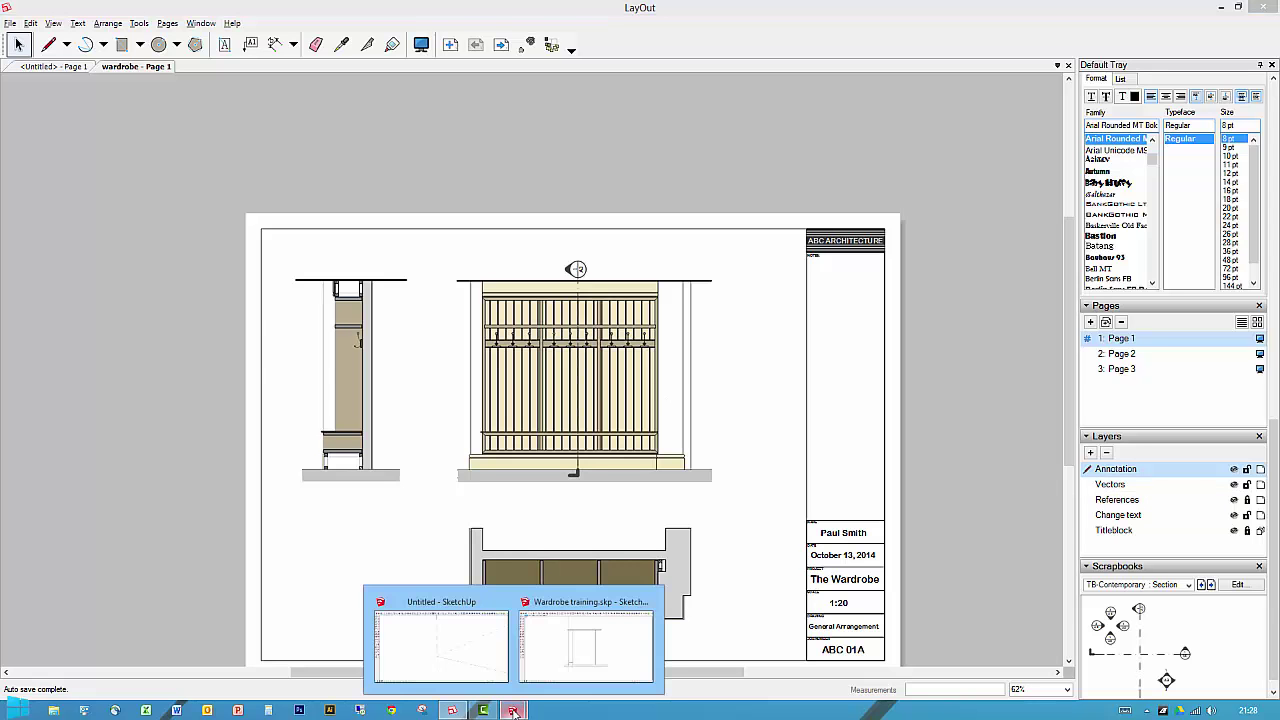
left_click(565, 653)
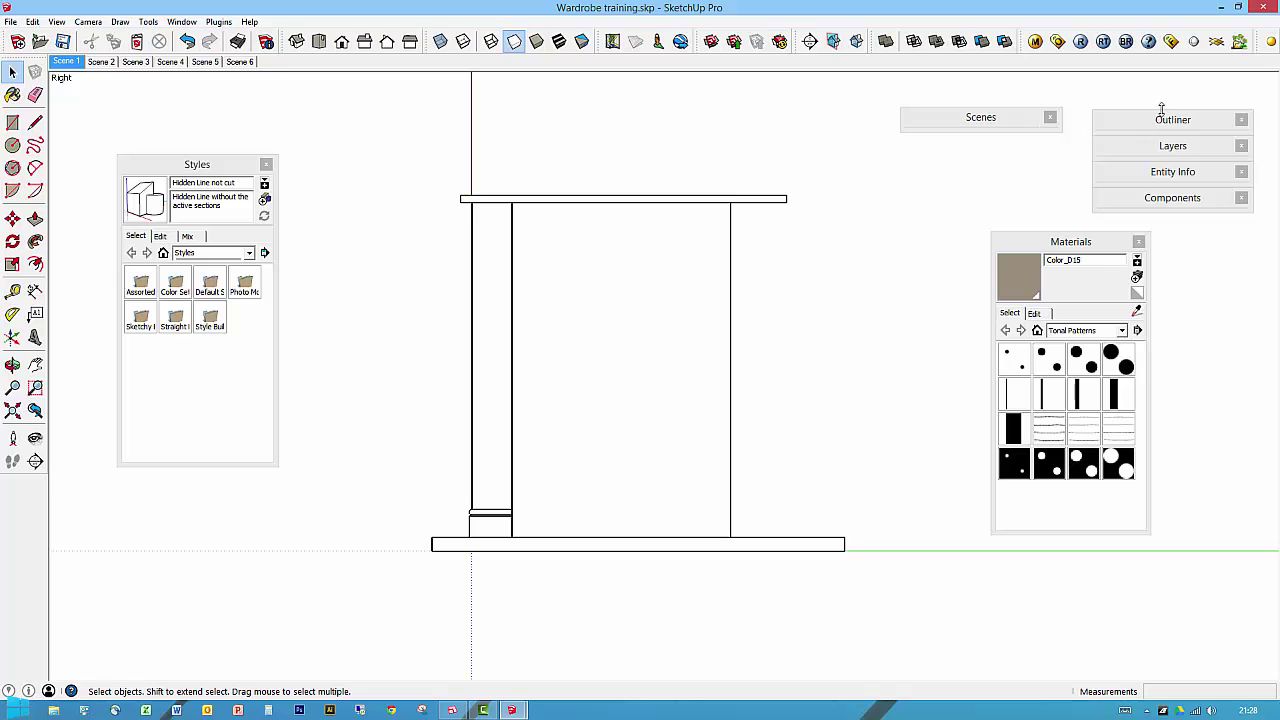
left_click(1161, 145)
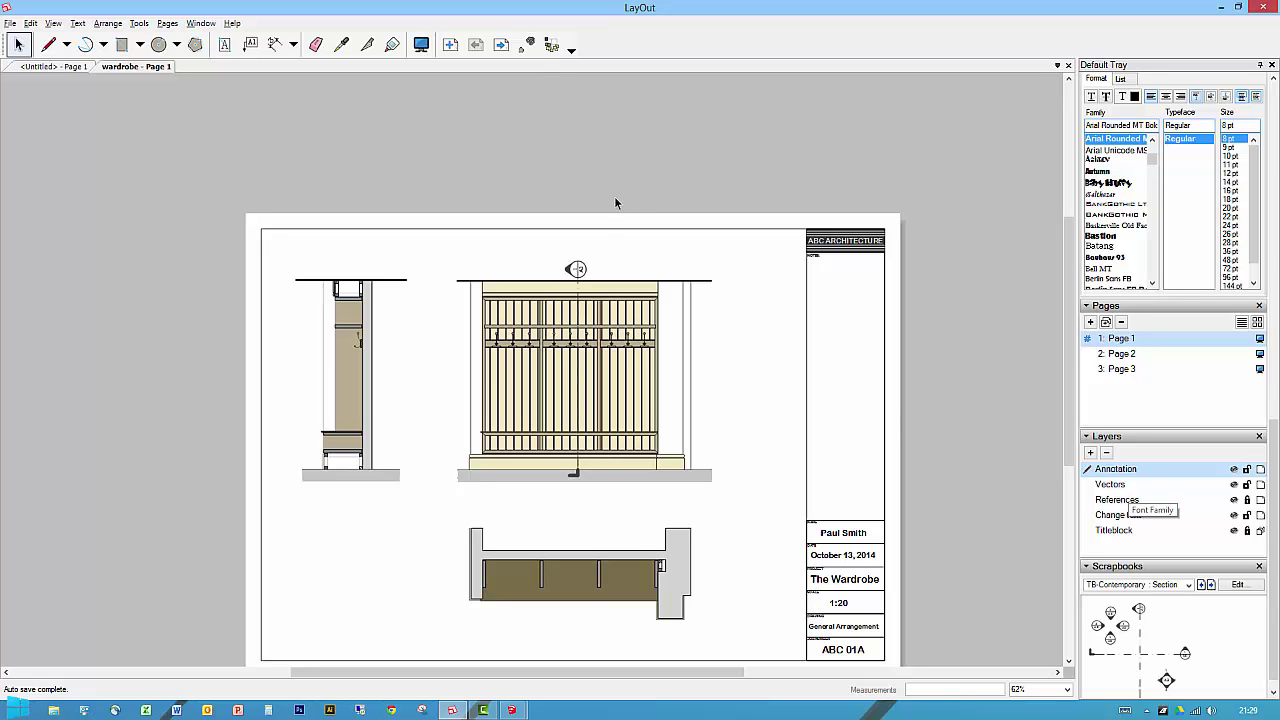
Step: Nudge the section marker slightly upward above the front elevation's ceiling line
left_click(578, 271)
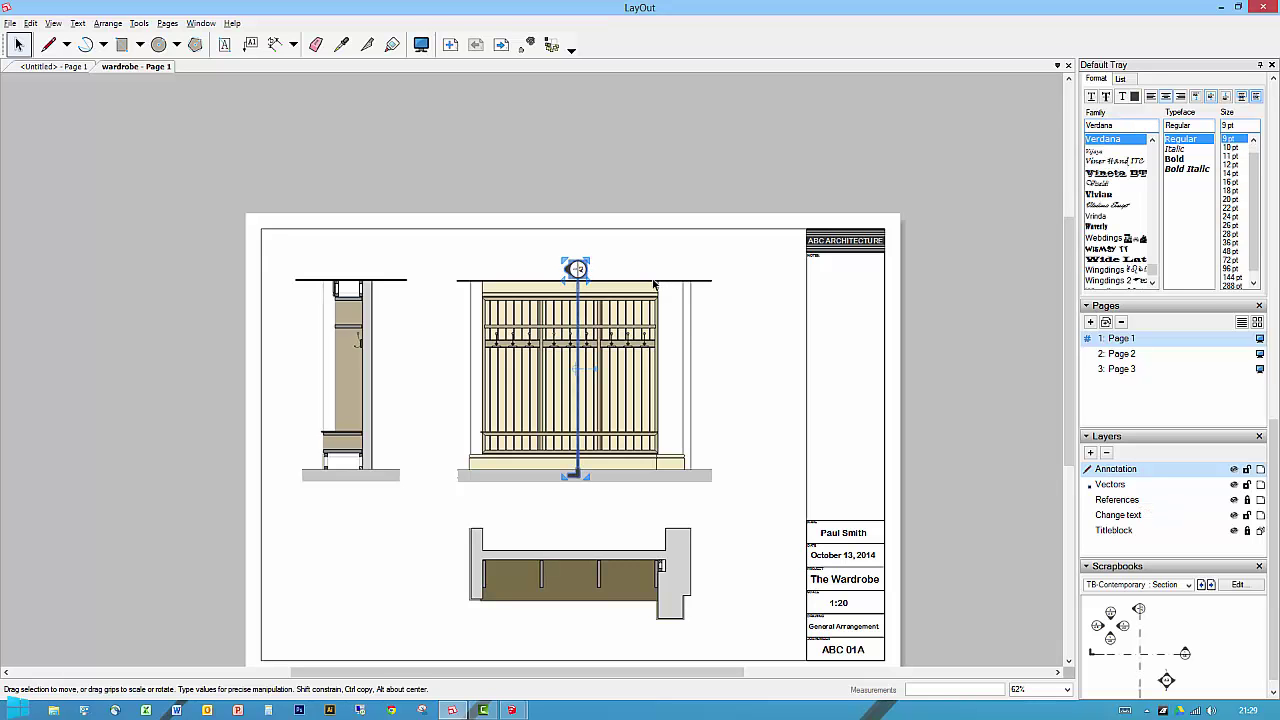
key("Up")
key("Up")
key("Up")
key("Up")
key("Escape")
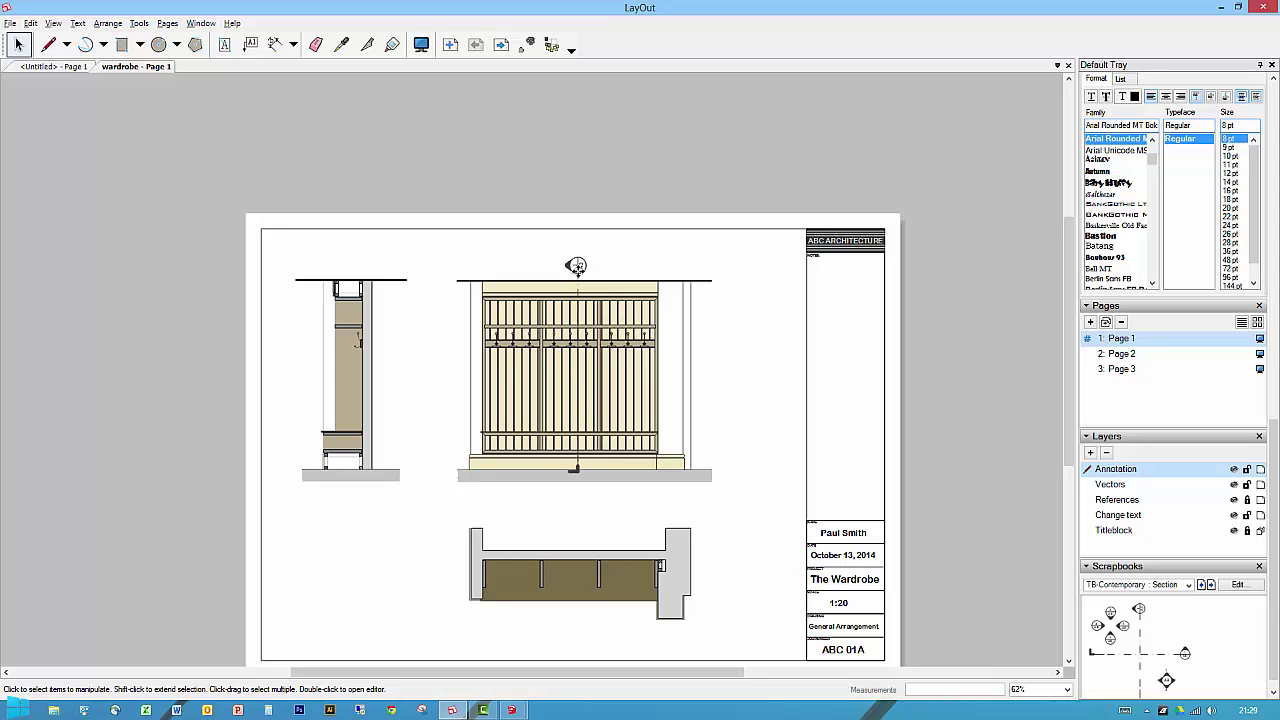
Step: Open the section marker group and move its lower end mark straight down below the hatched floor of the front elevation
double_click(577, 266)
scroll(576, 474, "up", 1)
scroll(576, 474, "up", 2)
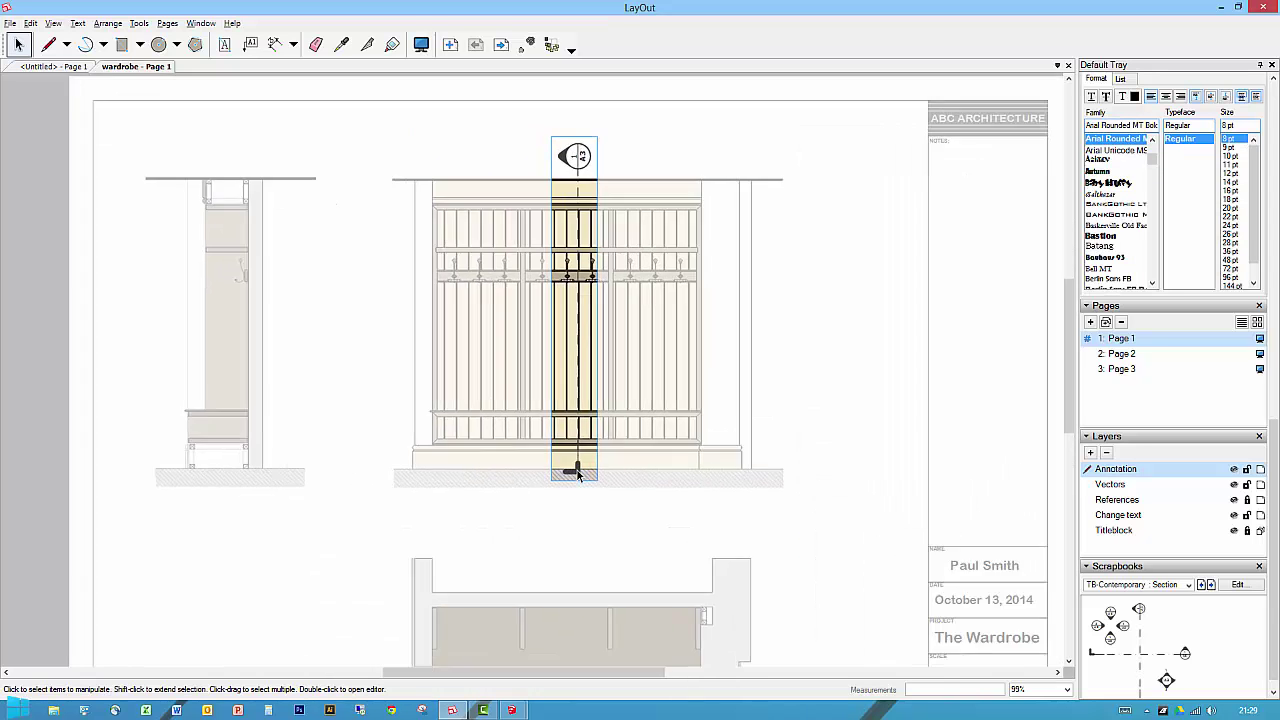
left_click_drag(581, 472, 579, 493)
left_click(613, 558)
Step: Lengthen the section marker's dashed line downward until it reaches the lower end mark
left_click(580, 452)
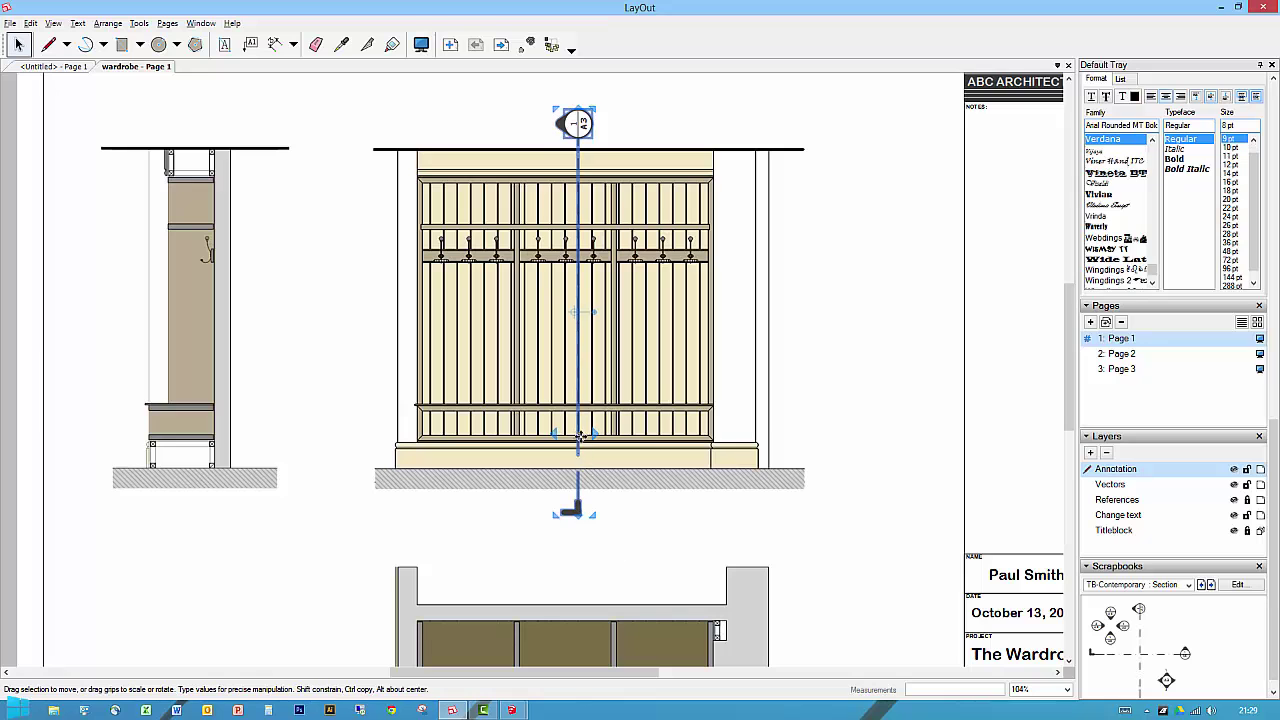
double_click(581, 458)
left_click(577, 449)
left_click_drag(577, 449, 578, 476)
left_click(660, 526)
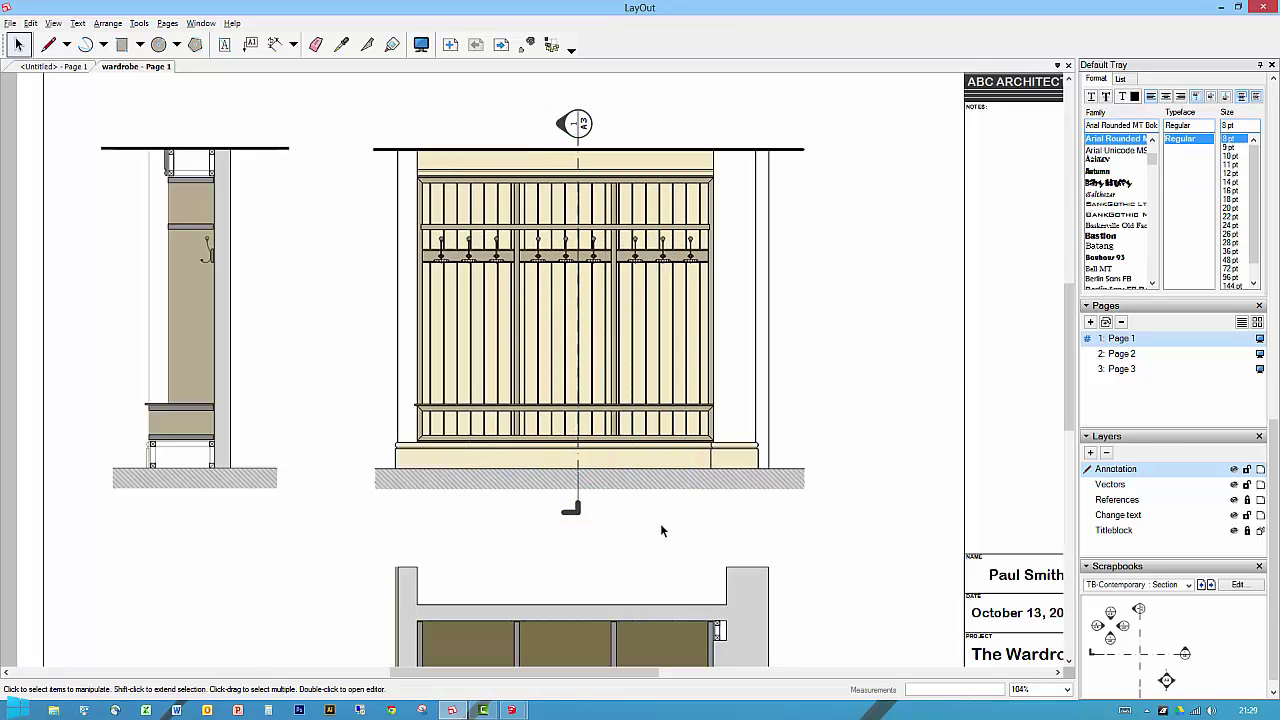
Step: Shift the whole section marker slightly to the right across the front elevation
left_click(584, 124)
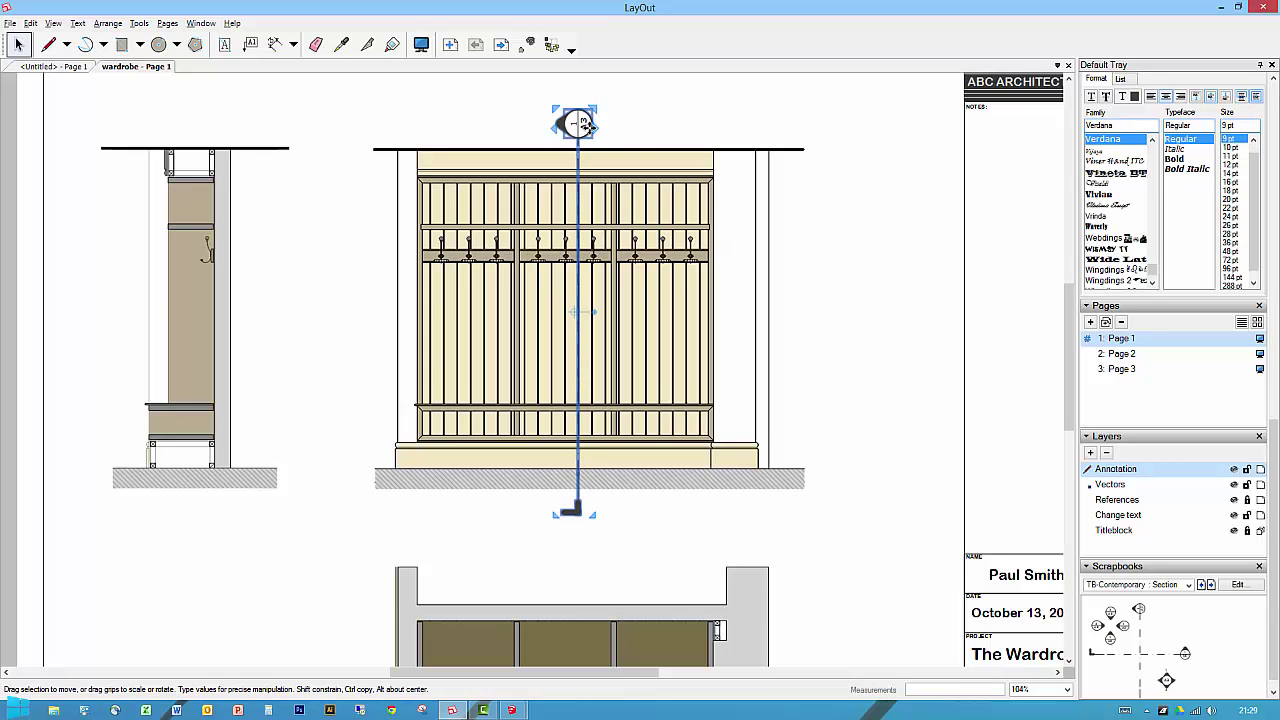
left_click_drag(588, 125, 593, 136)
left_click(836, 246)
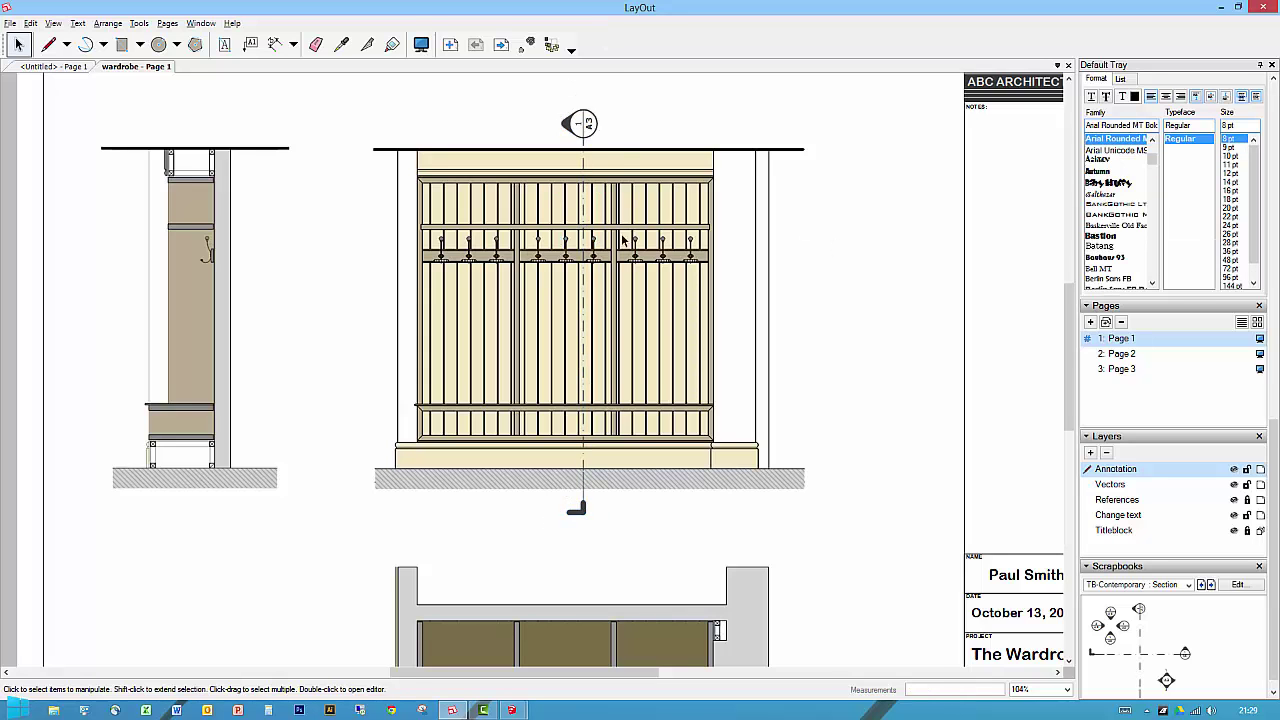
Step: Replace the text inside the section marker's circle with the single letter A
left_click(580, 126)
double_click(574, 124)
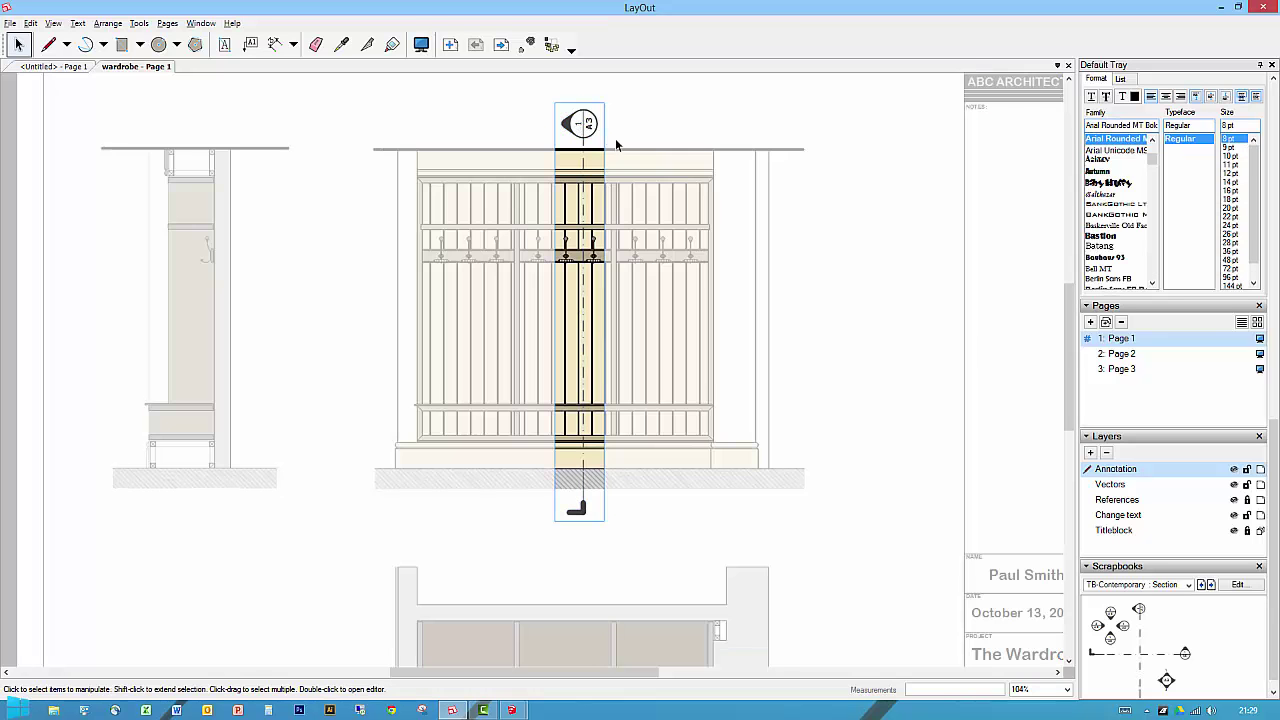
double_click(578, 127)
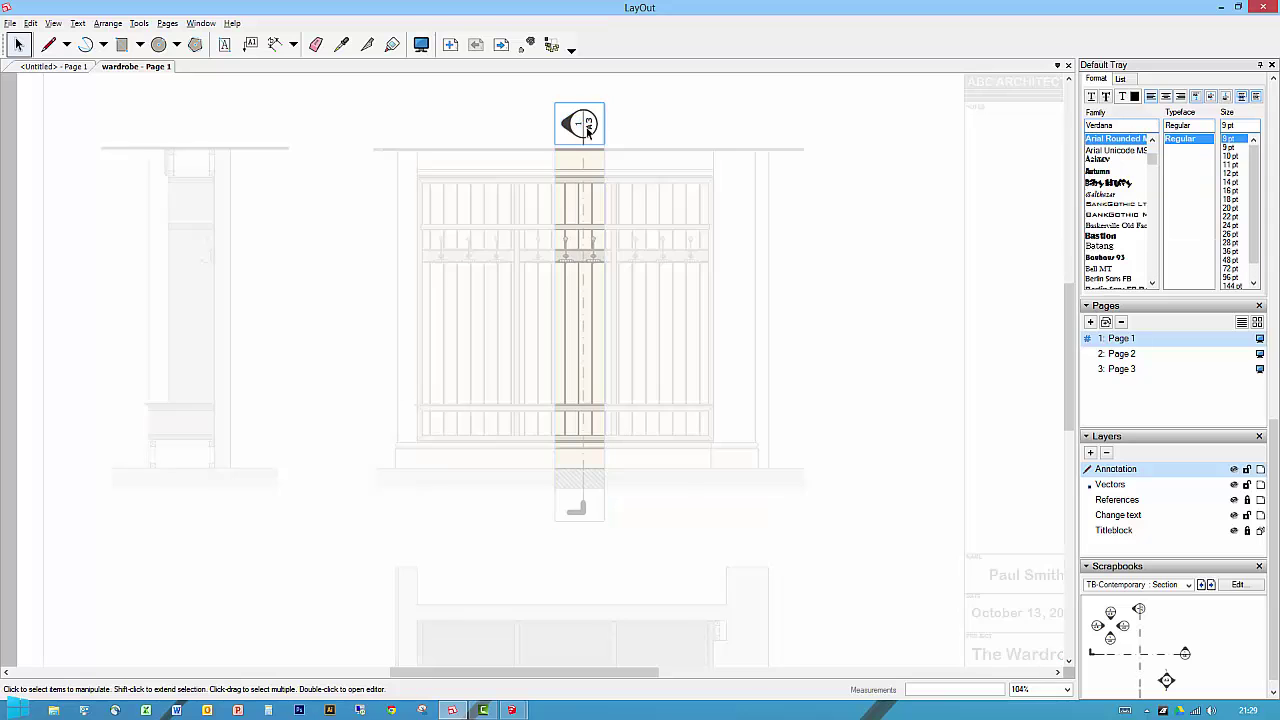
left_click(588, 125)
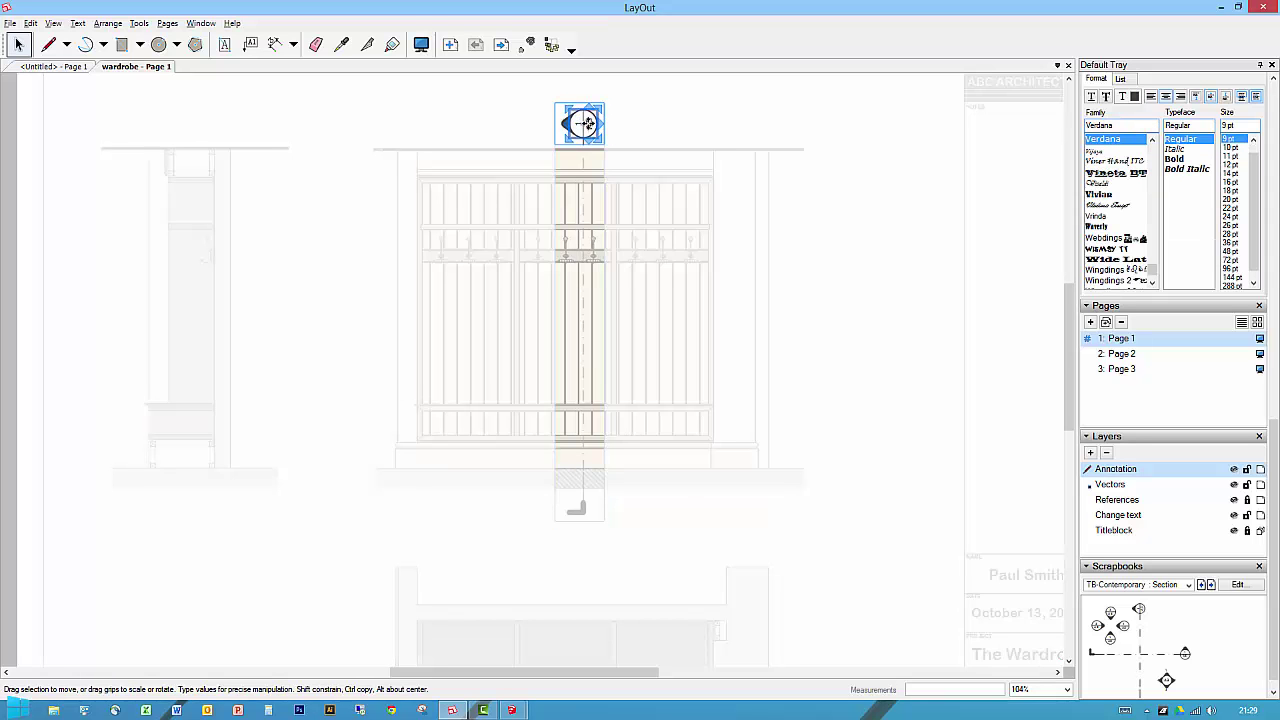
double_click(585, 124)
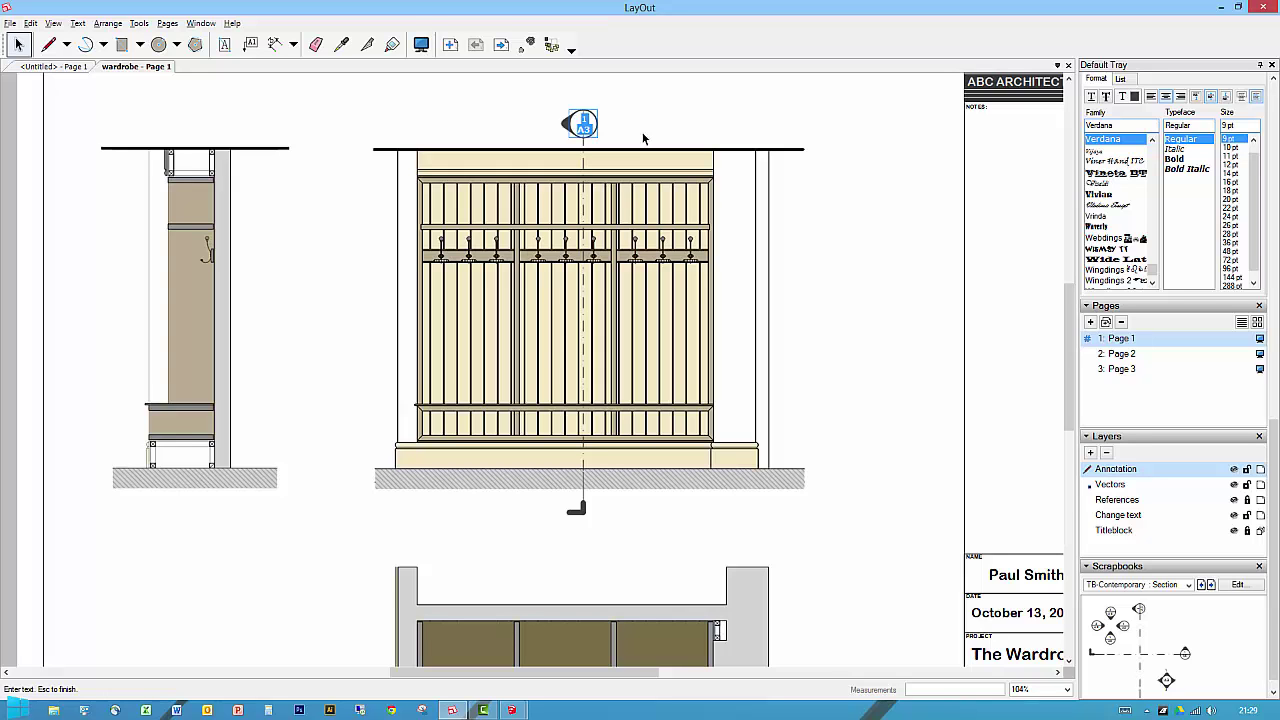
type("A")
key("Return")
key("BackSpace")
key("Escape")
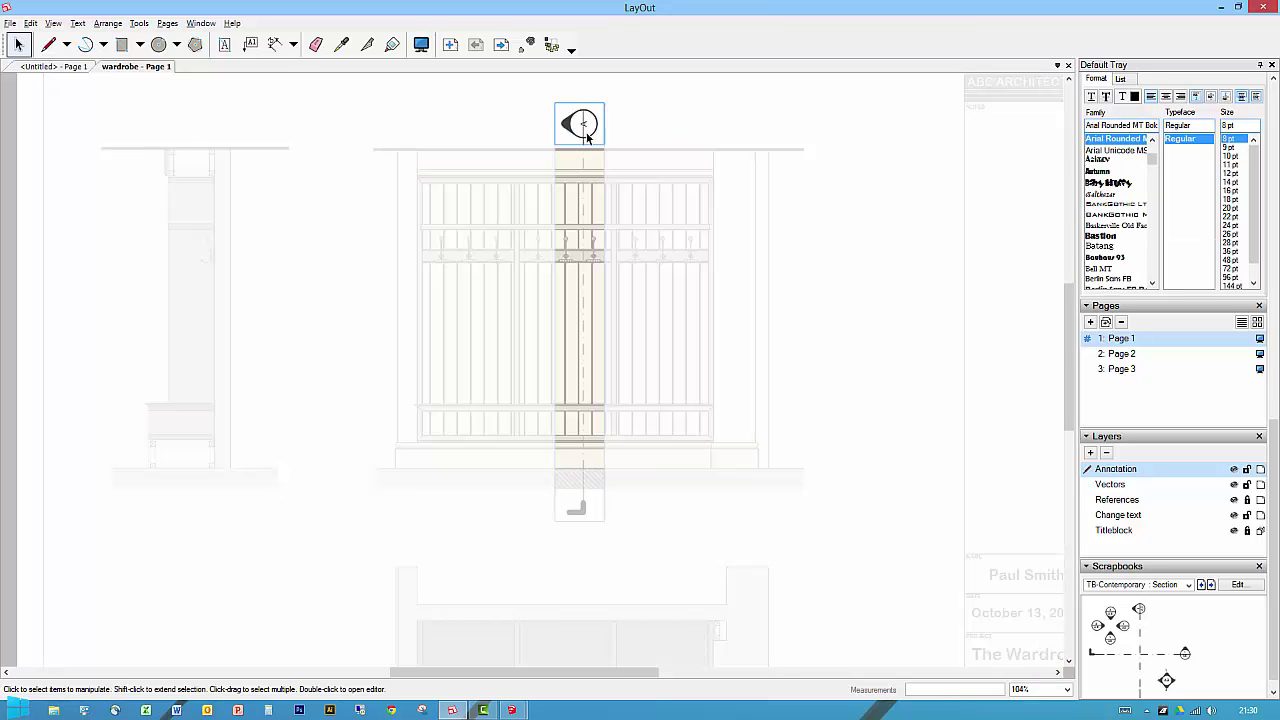
Step: Move the letter A slightly toward the arrowhead inside the marker's circle and close the groups
left_click(585, 123)
left_click(584, 123)
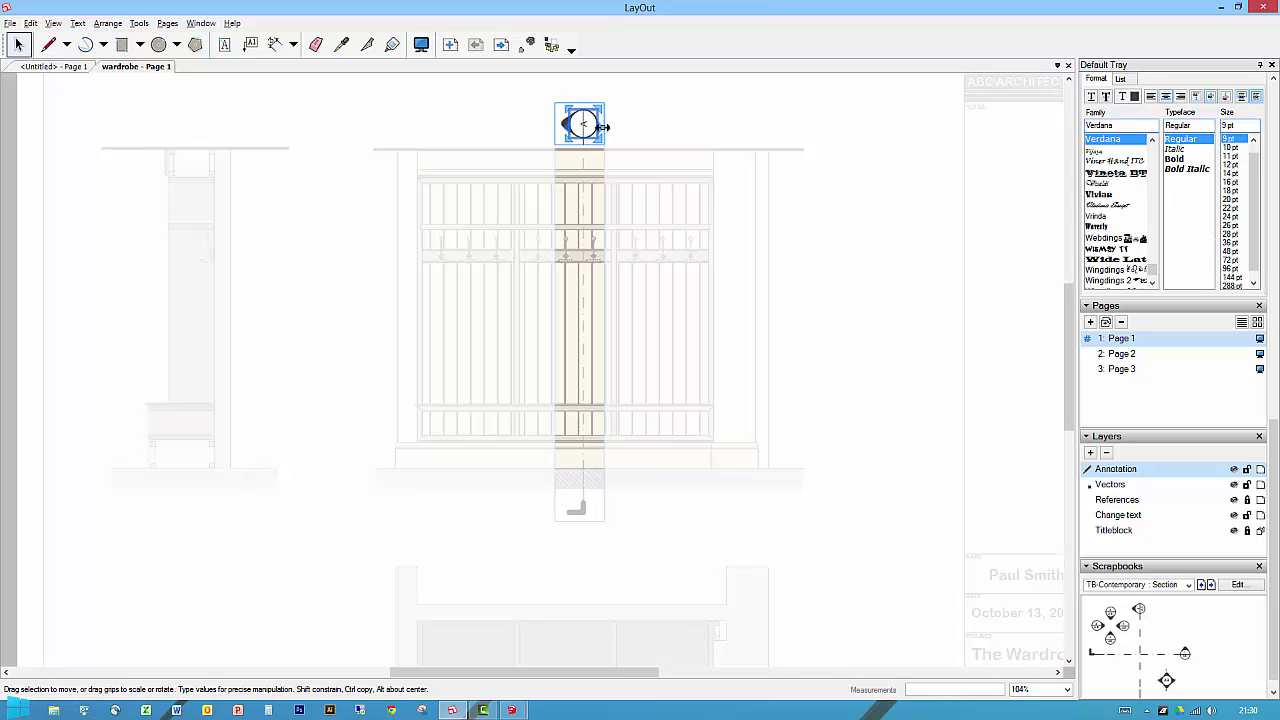
left_click_drag(603, 127, 597, 128)
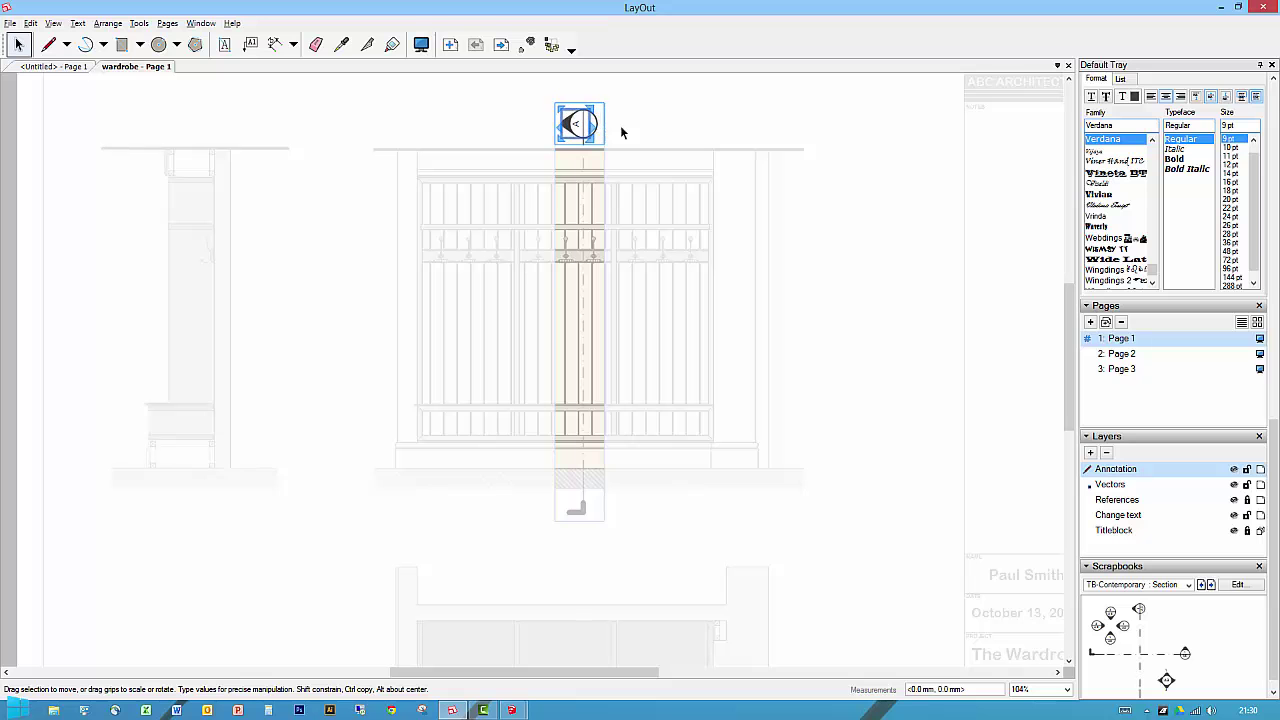
key("Escape")
key("Escape")
left_click(866, 120)
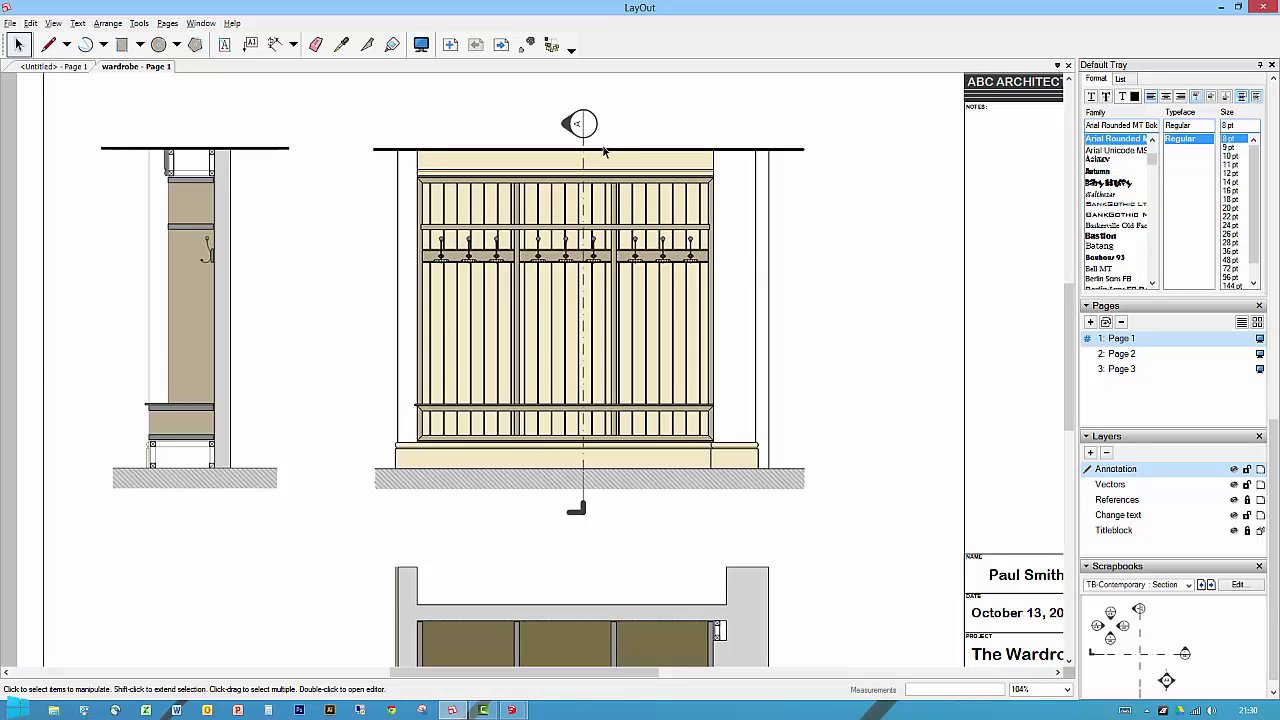
Step: Dimension the front elevation's height from ceiling line to floor line, placing the dimension just right of the wall
scroll(614, 196, "down", 2)
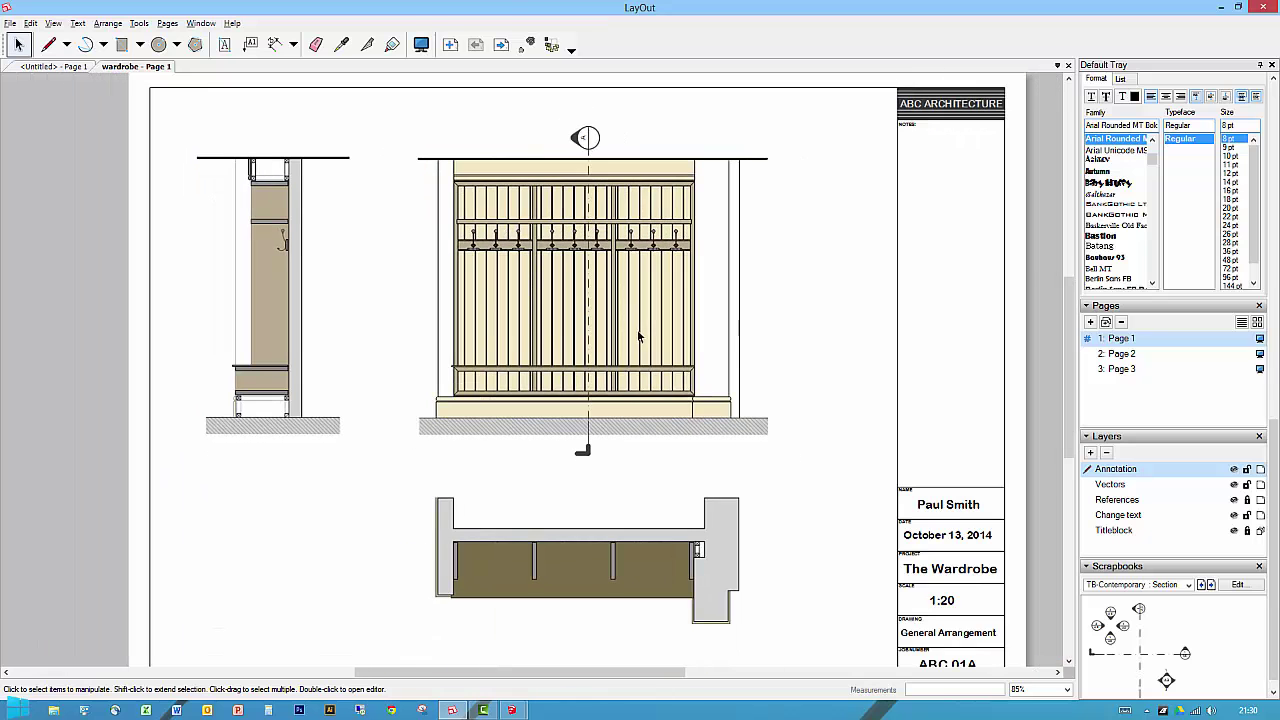
middle_click_drag(480, 340, 518, 357)
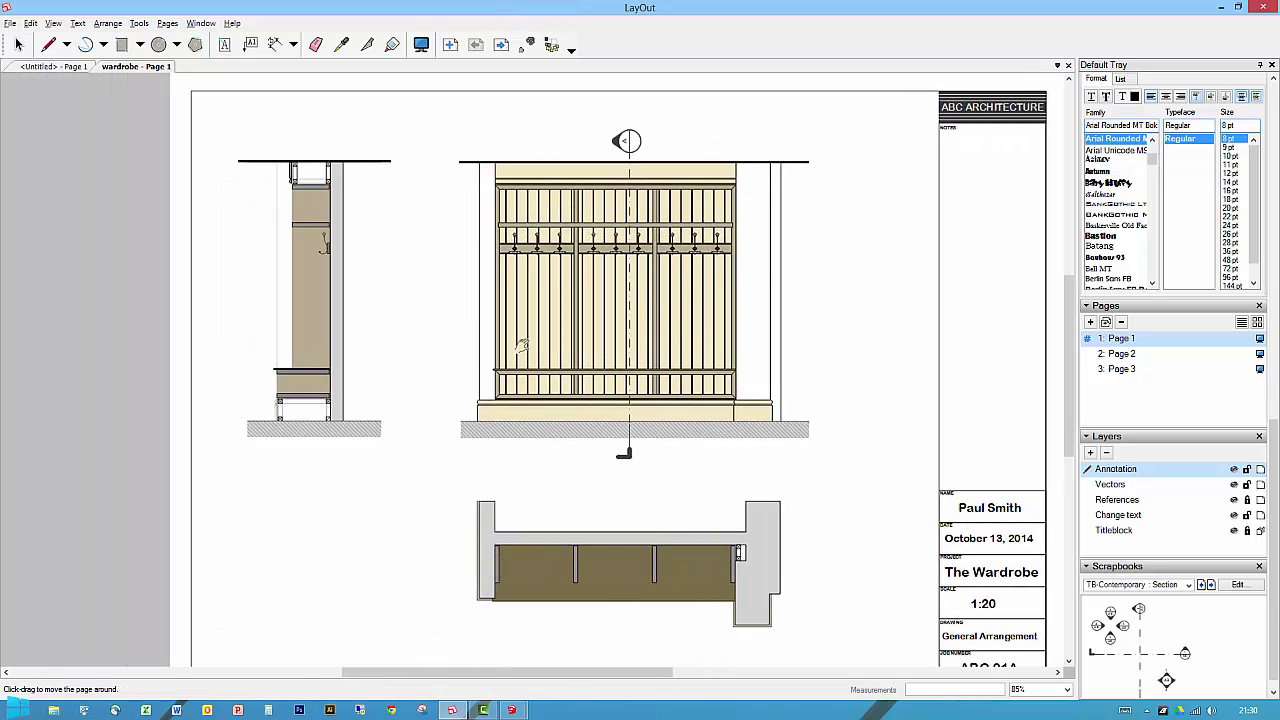
left_click(274, 47)
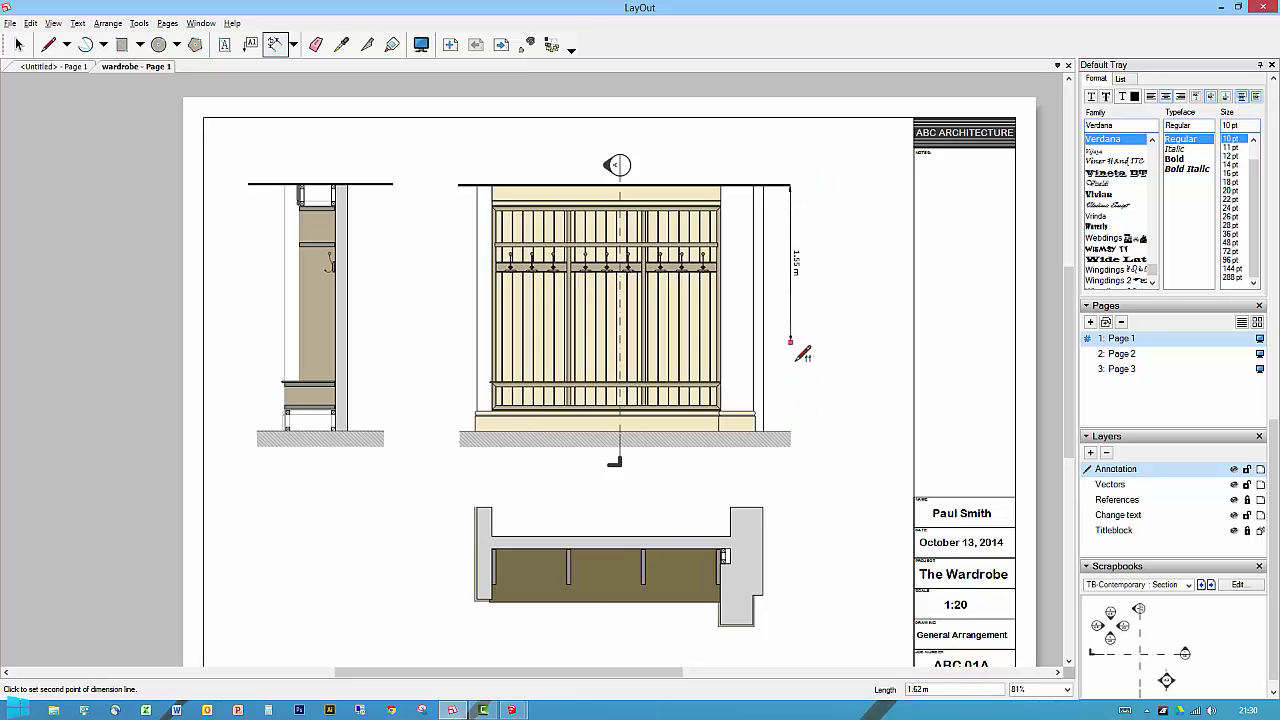
left_click(768, 186)
left_click(779, 432)
left_click(780, 295)
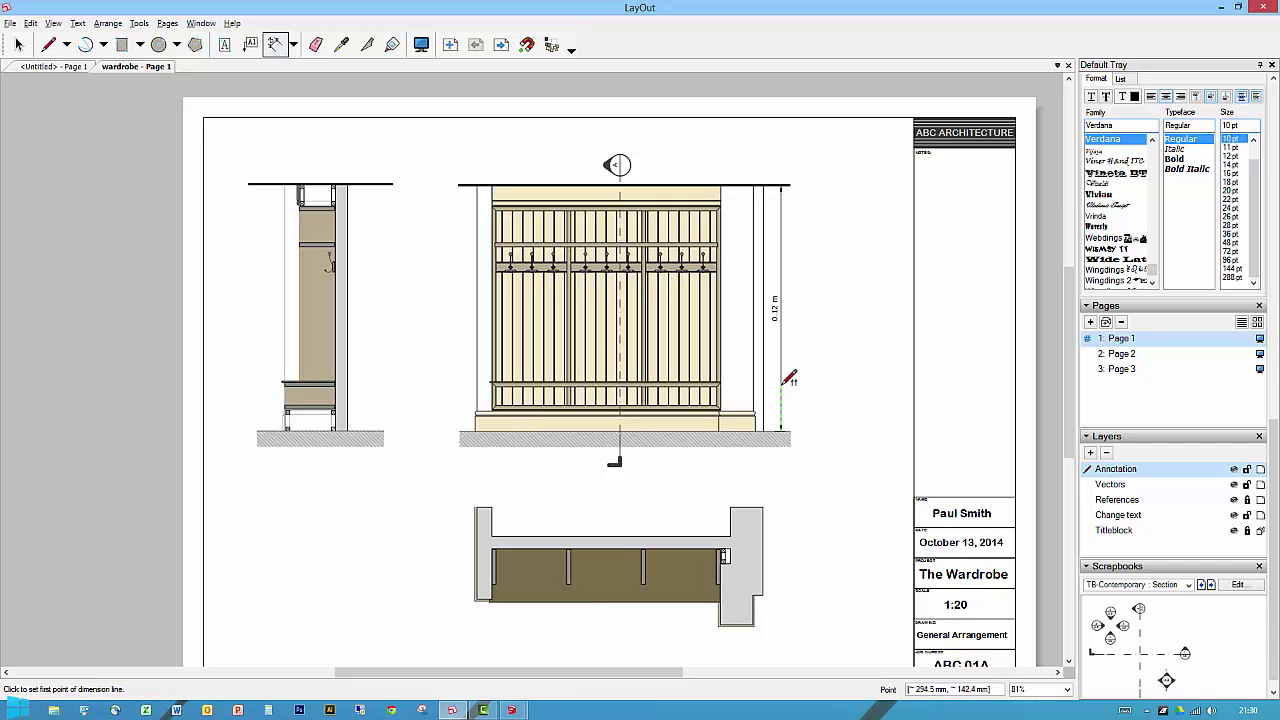
Step: Delete the vertical height dimension beside the front elevation
key("space")
left_click(779, 310)
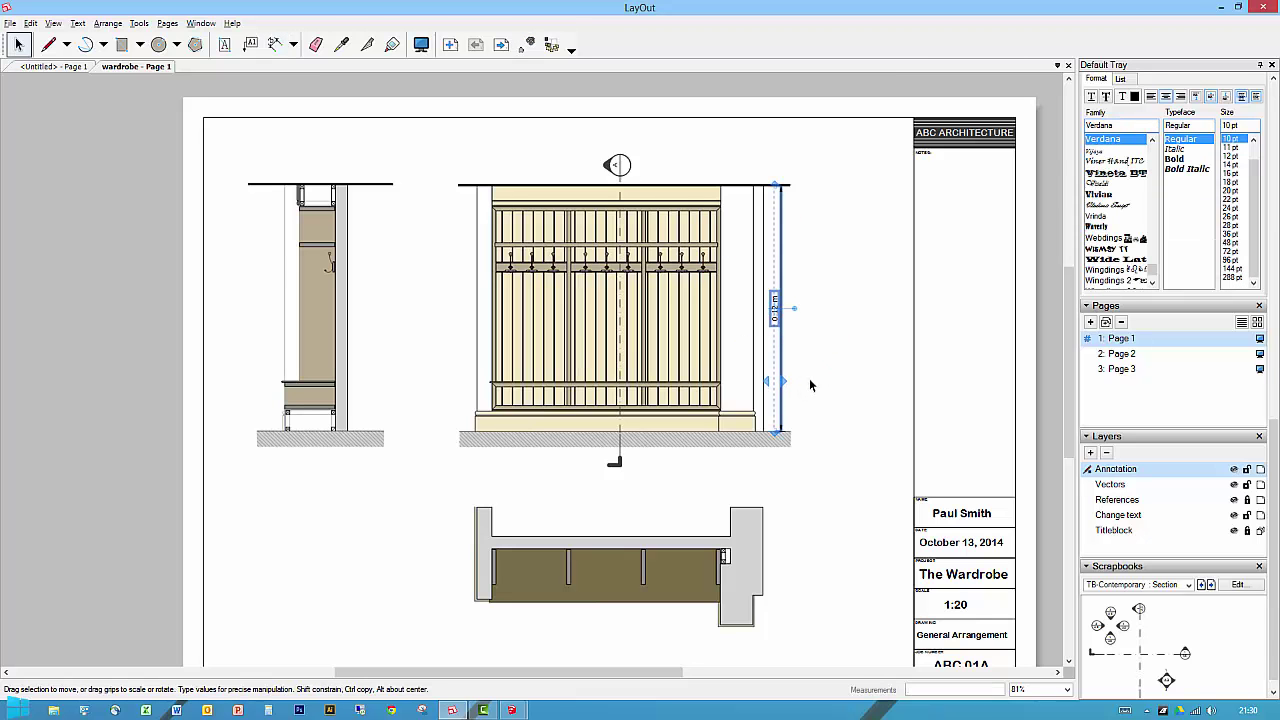
left_click(810, 386)
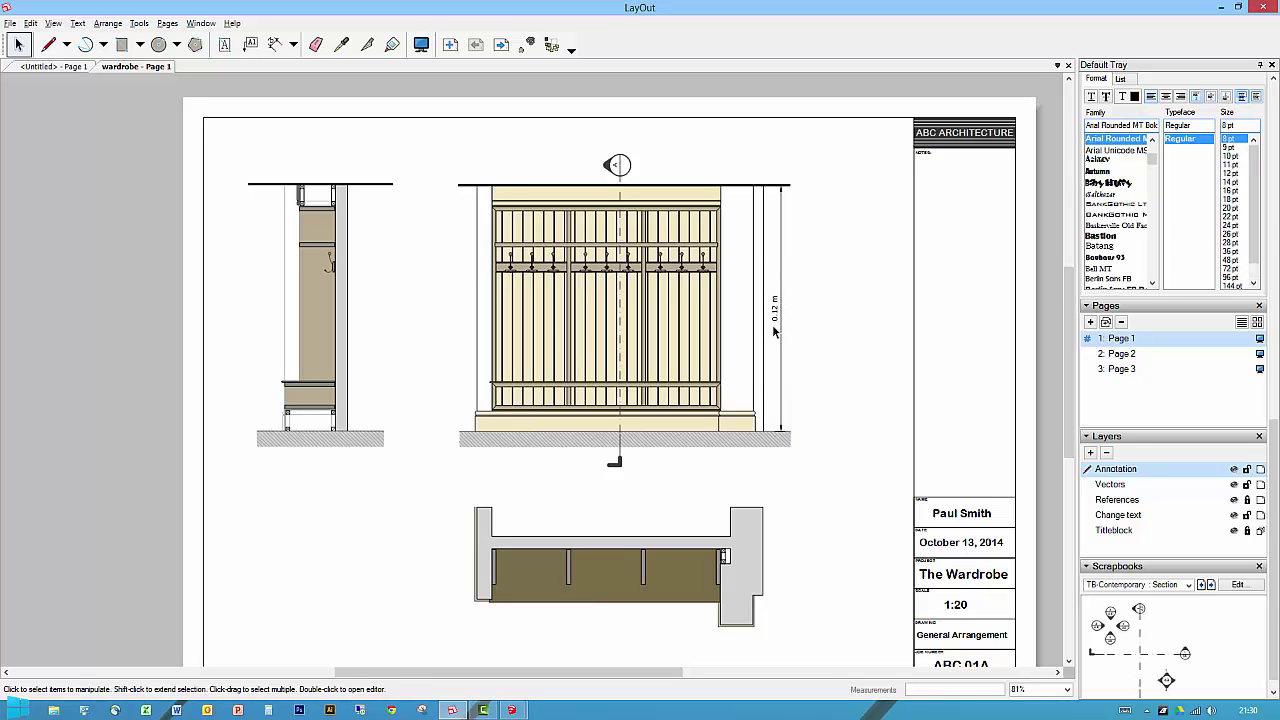
left_click(775, 314)
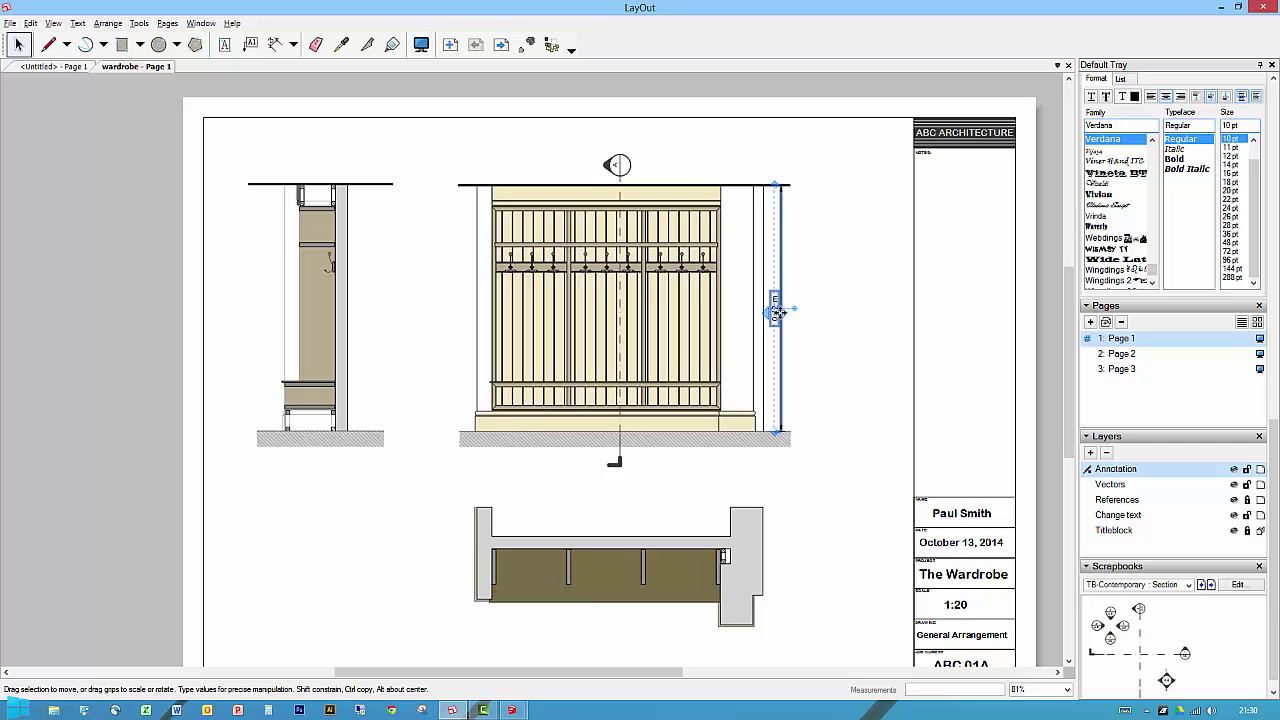
key("Delete")
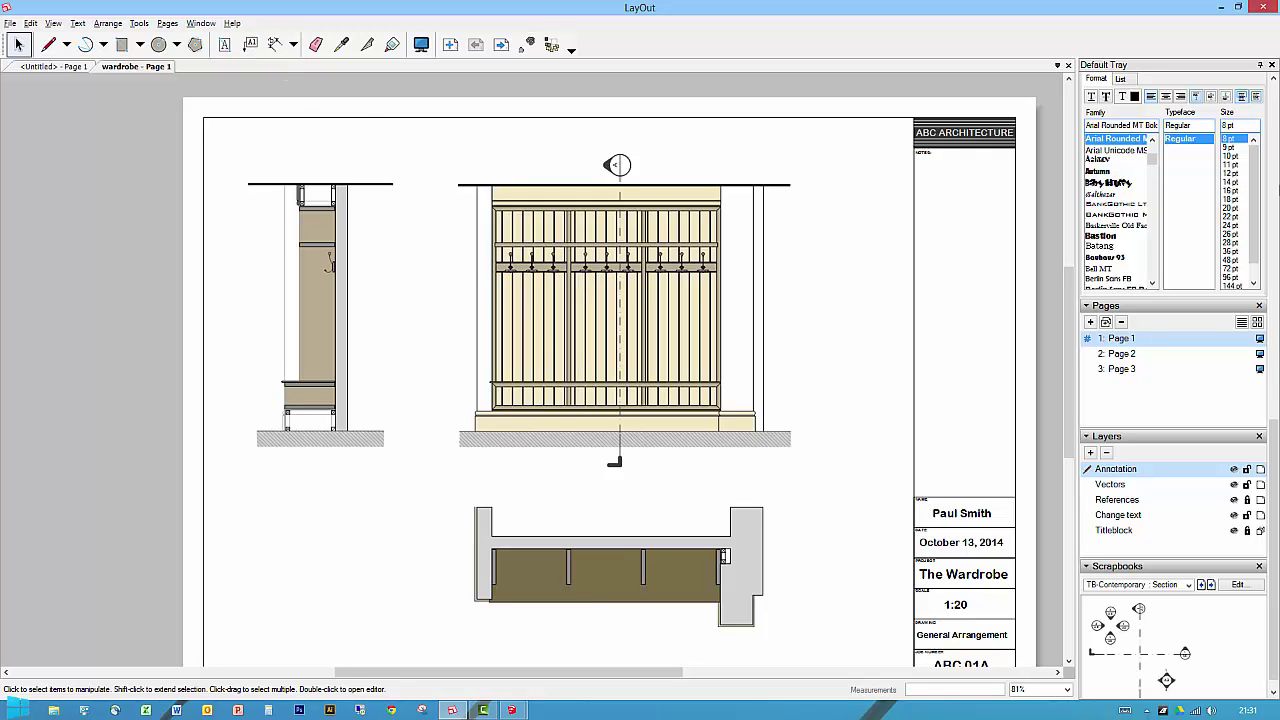
scroll(1250, 440, "down", 1)
scroll(1252, 440, "up", 5)
scroll(1252, 440, "up", 1)
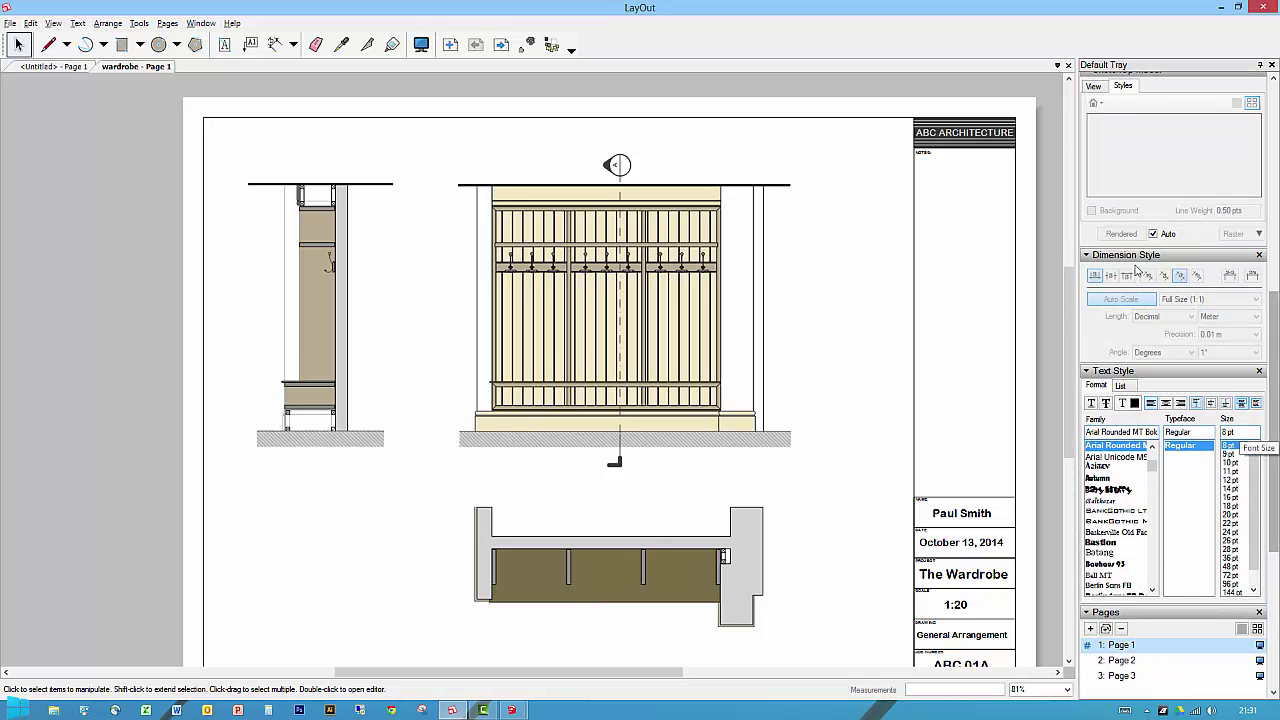
left_click(274, 44)
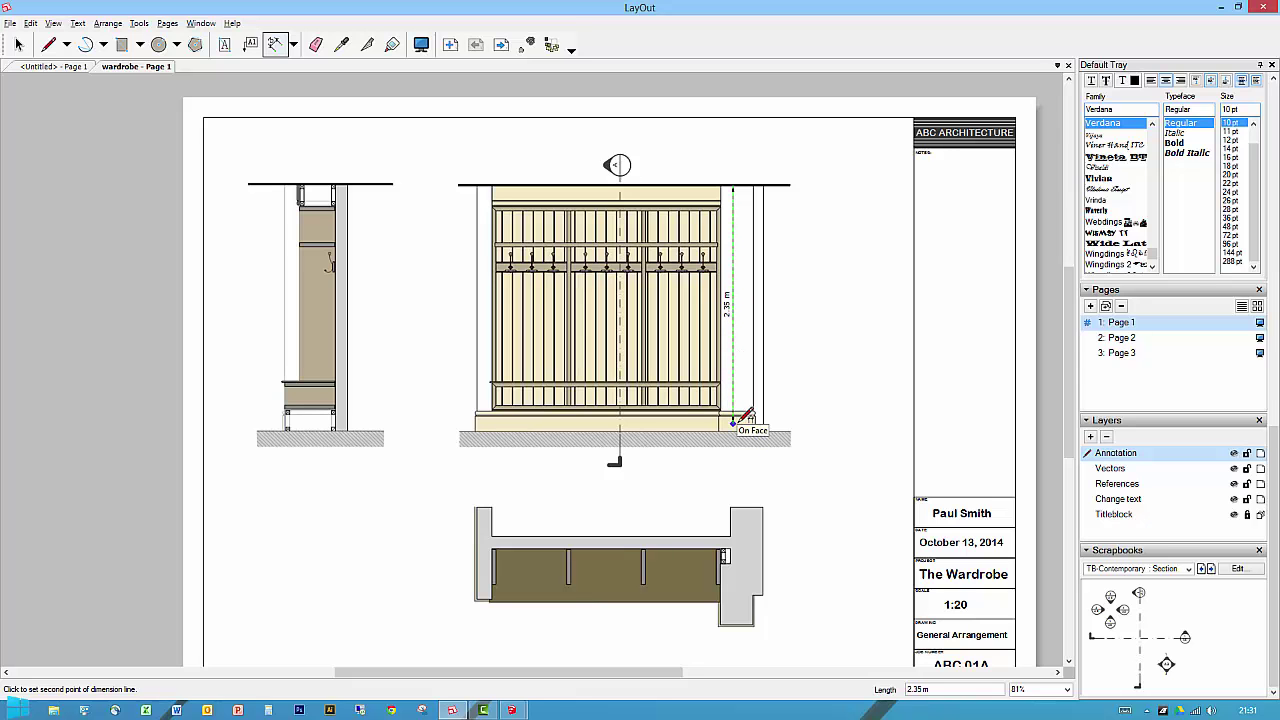
scroll(742, 418, "up", 5)
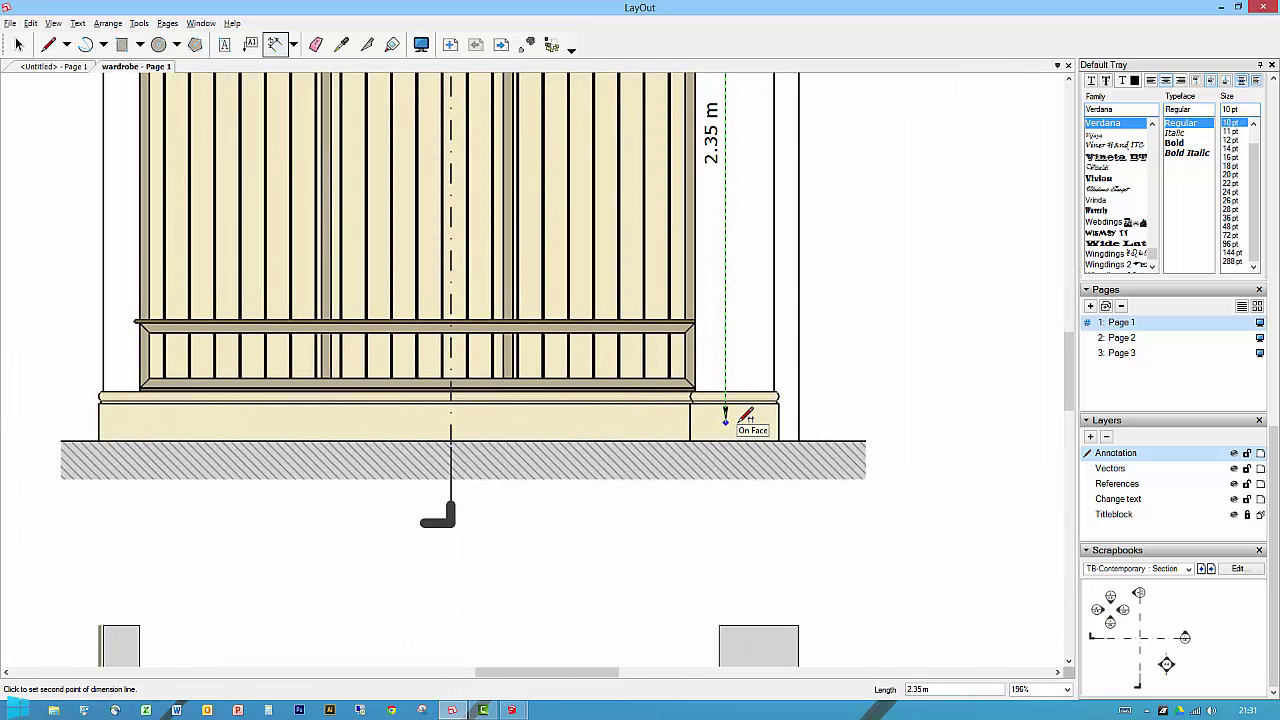
left_click(726, 429)
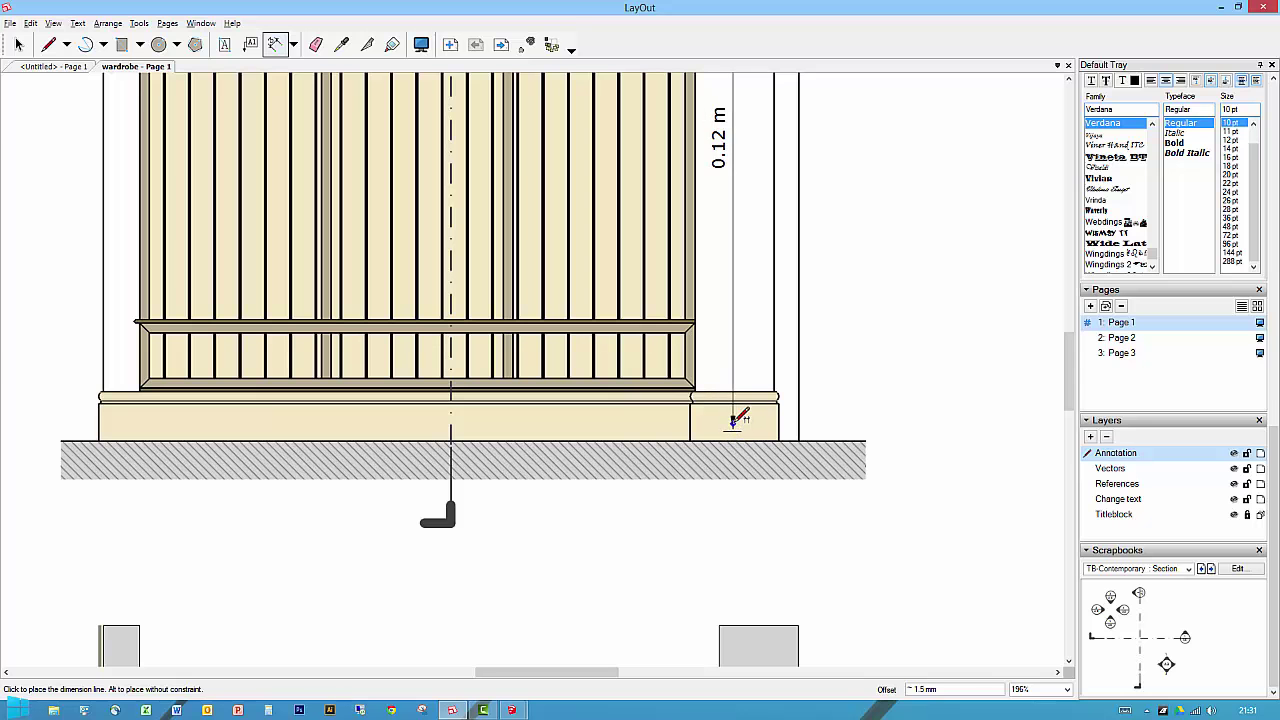
key("Escape")
left_click(732, 431)
scroll(737, 305, "down", 2)
middle_click_drag(735, 222, 737, 358)
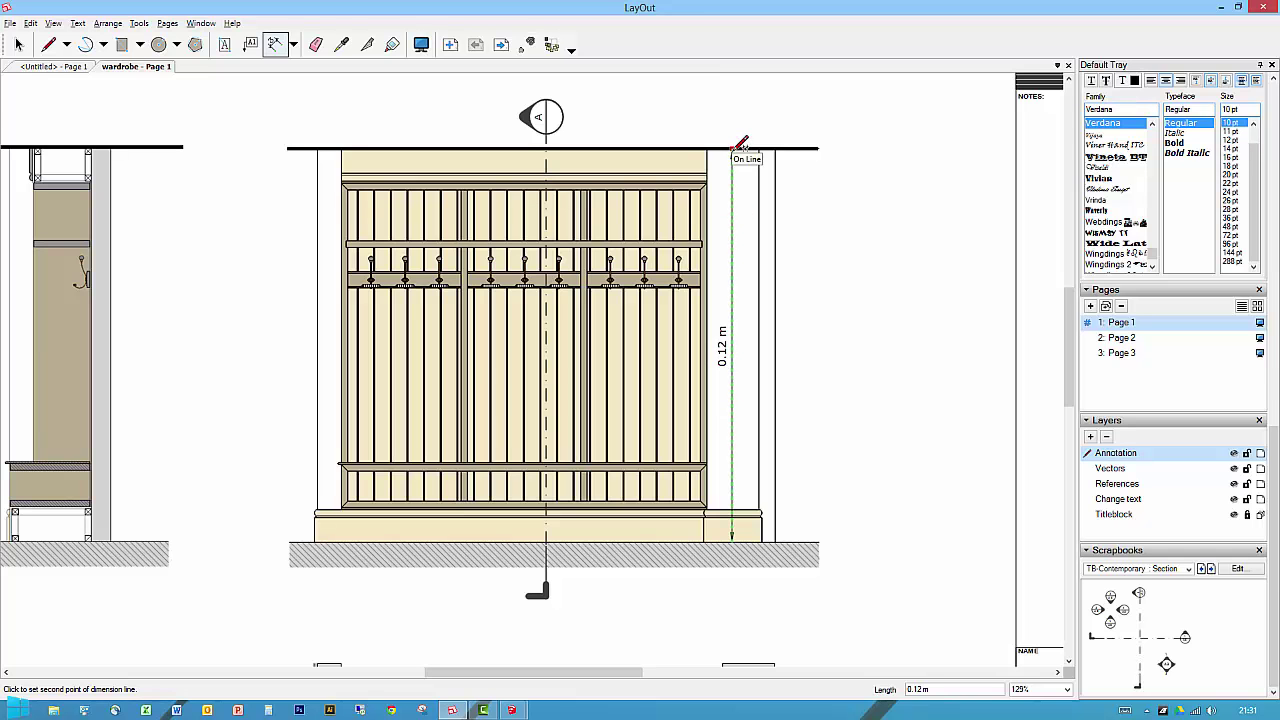
scroll(738, 147, "up", 1)
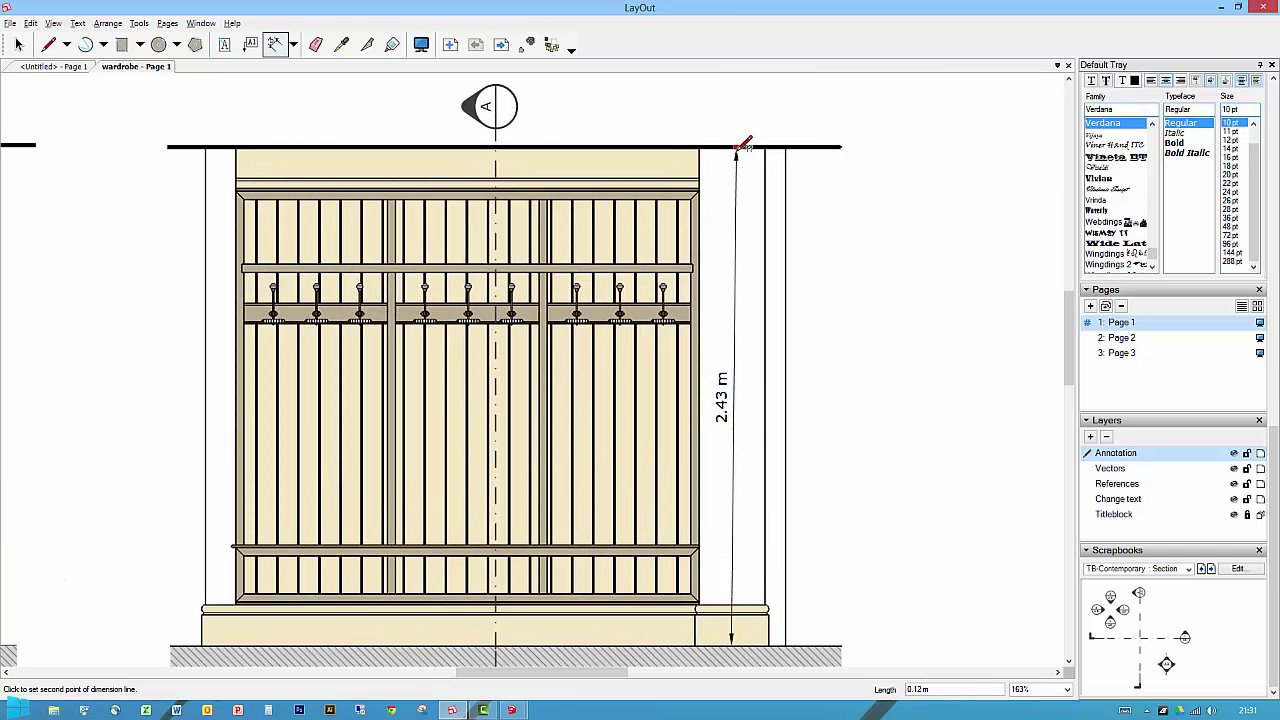
key("Escape")
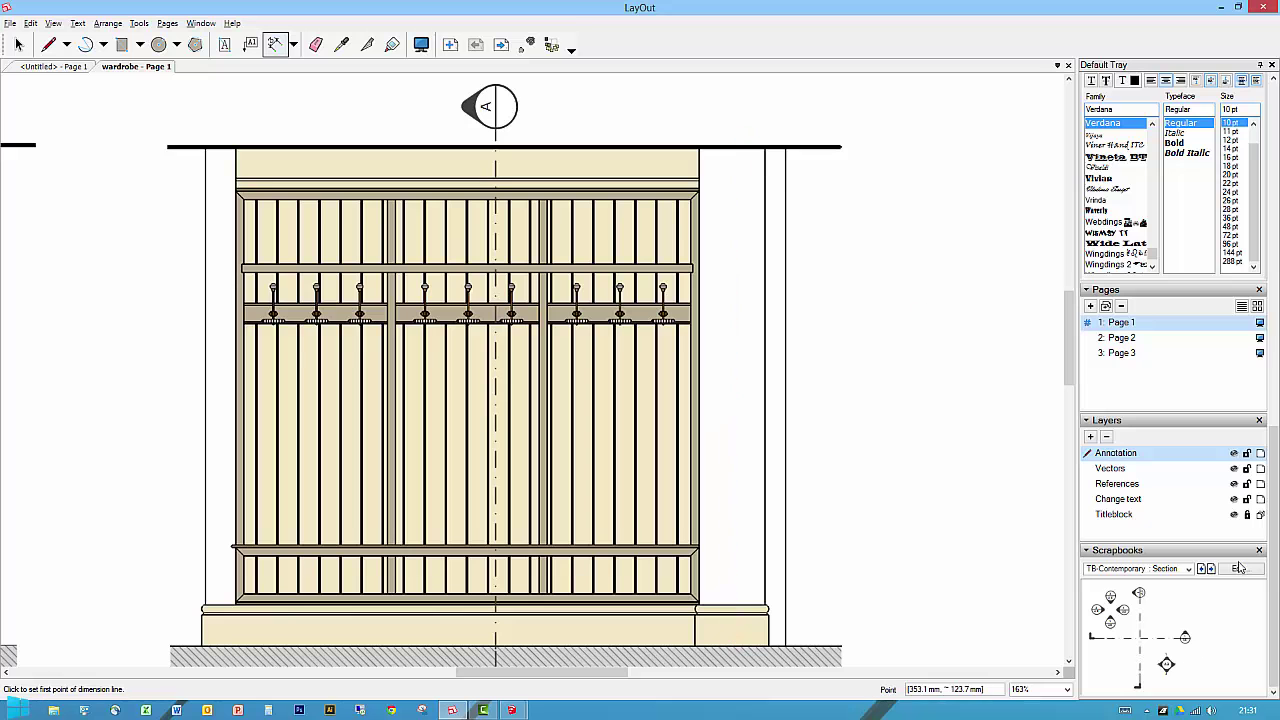
Step: Lock the Vectors layer
mouse_move(1271, 478)
left_mouse_down()
mouse_move(1271, 427)
mouse_move(1271, 455)
left_mouse_up()
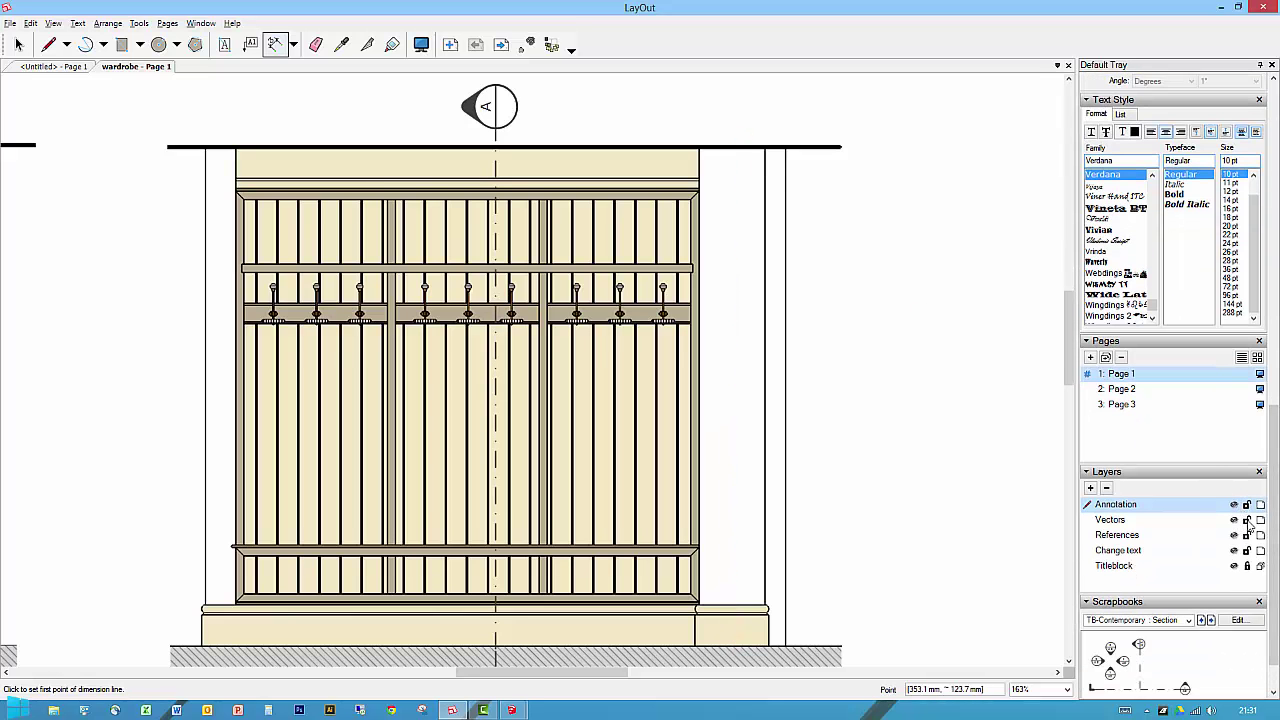
left_click(1247, 520)
left_click(731, 150)
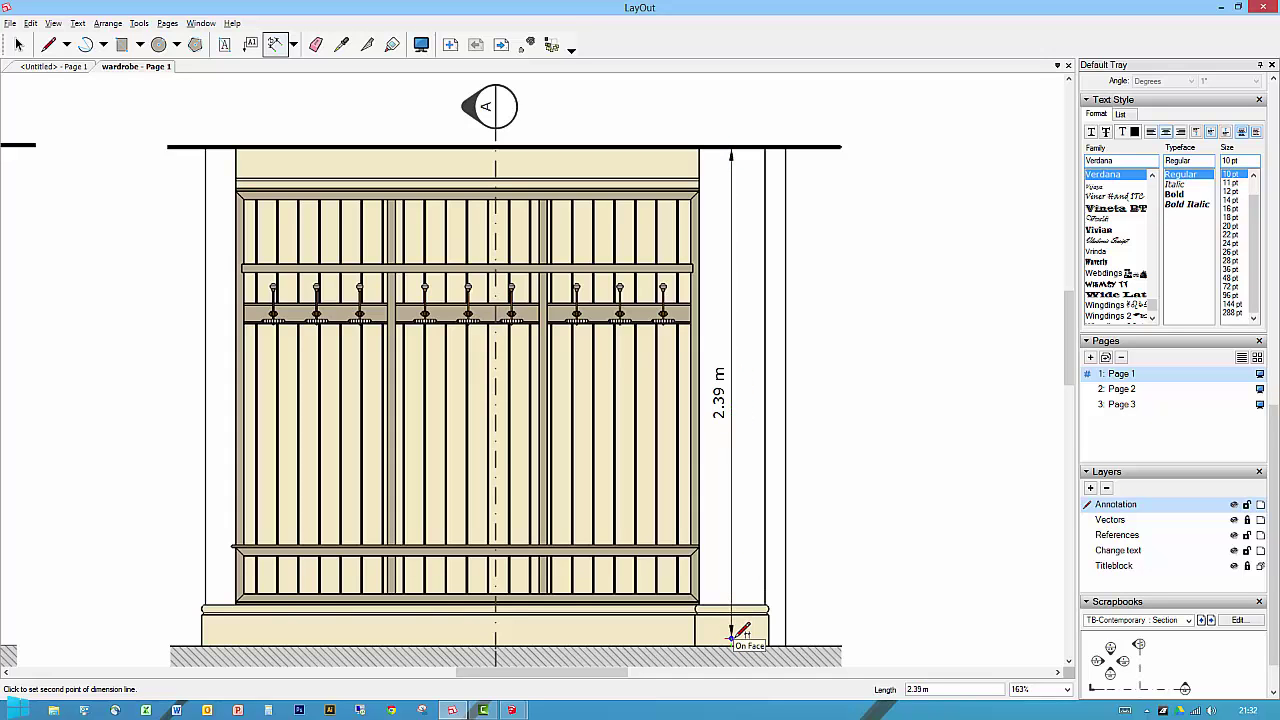
key("Escape")
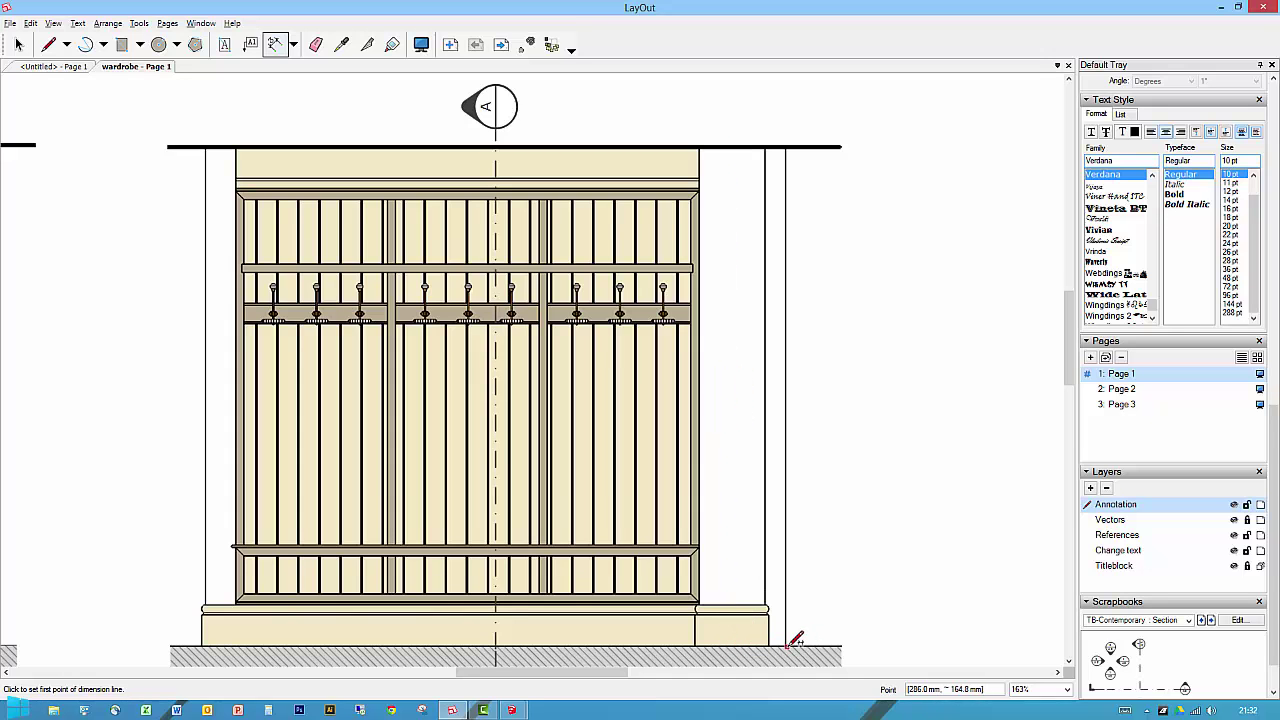
mouse_move(683, 432)
middle_mouse_down()
mouse_move(686, 351)
mouse_move(757, 393)
middle_mouse_up()
left_click(252, 598)
middle_click_drag(240, 229, 274, 297)
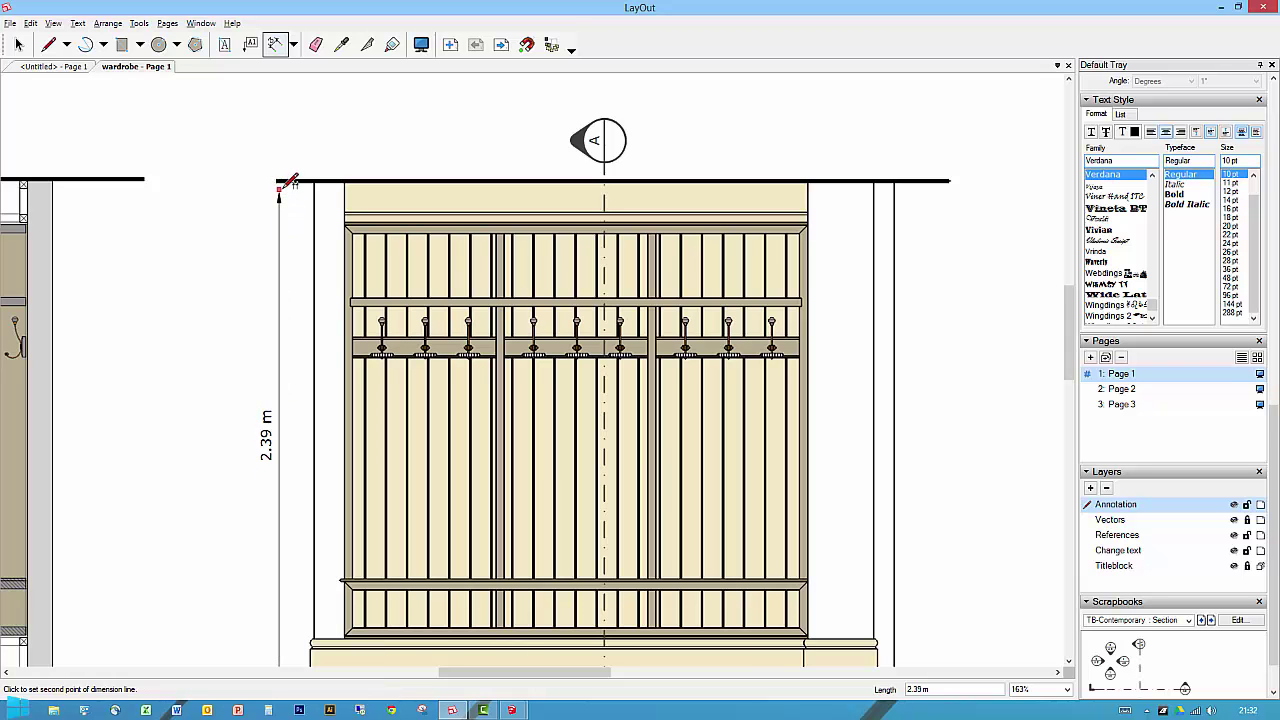
key("Escape")
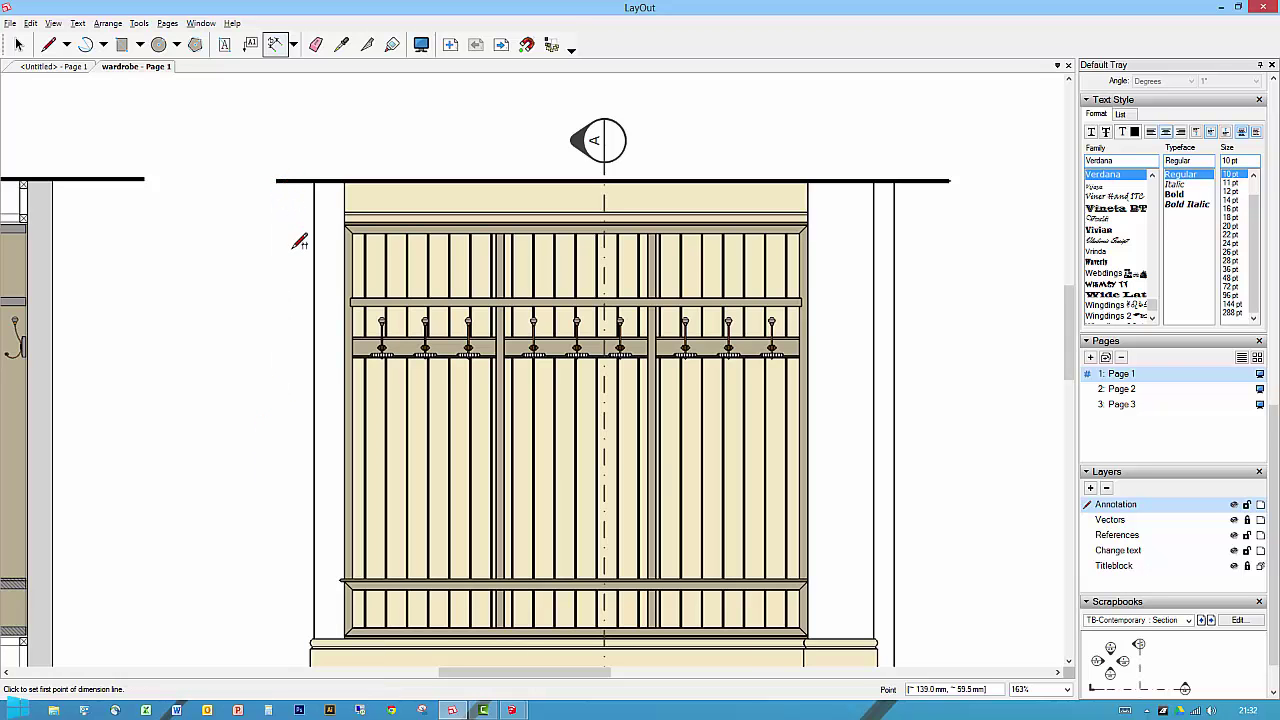
Step: Turn off auto scaling for new dimensions and set their scale to 1mm:20mm (1:20)
scroll(298, 243, "down", 2)
scroll(298, 243, "down", 2)
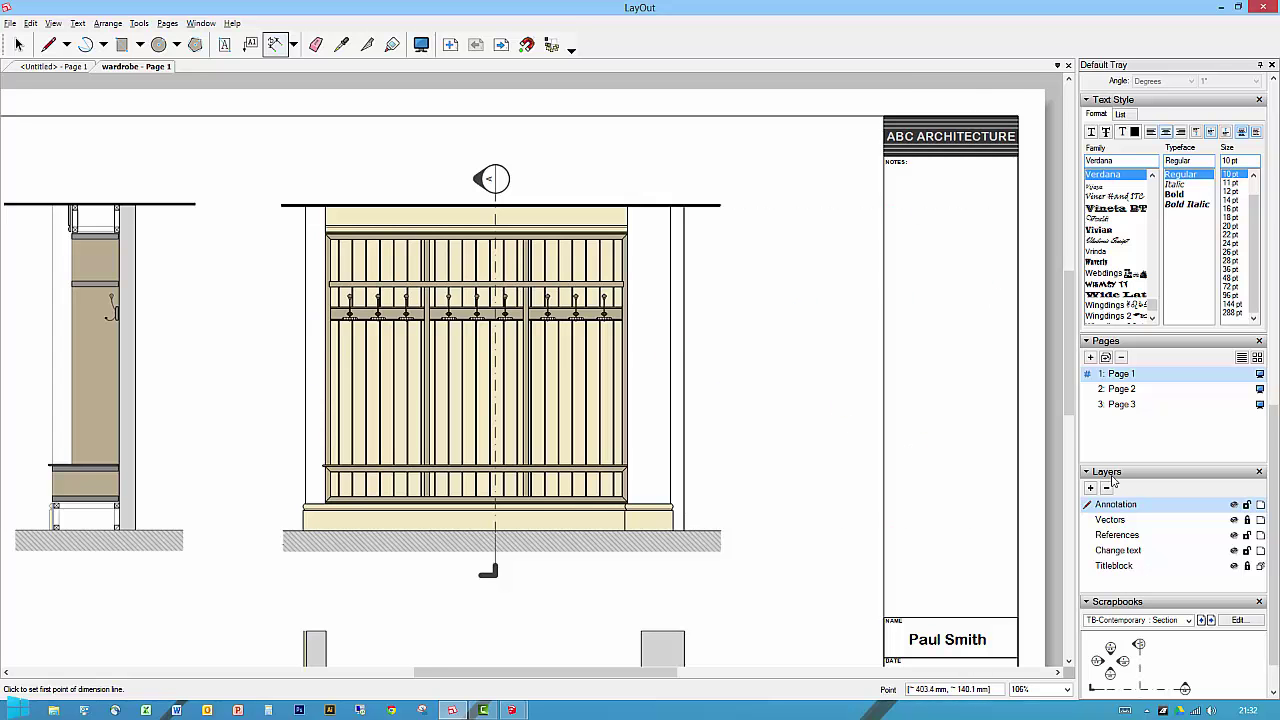
scroll(1143, 318, "up", 5)
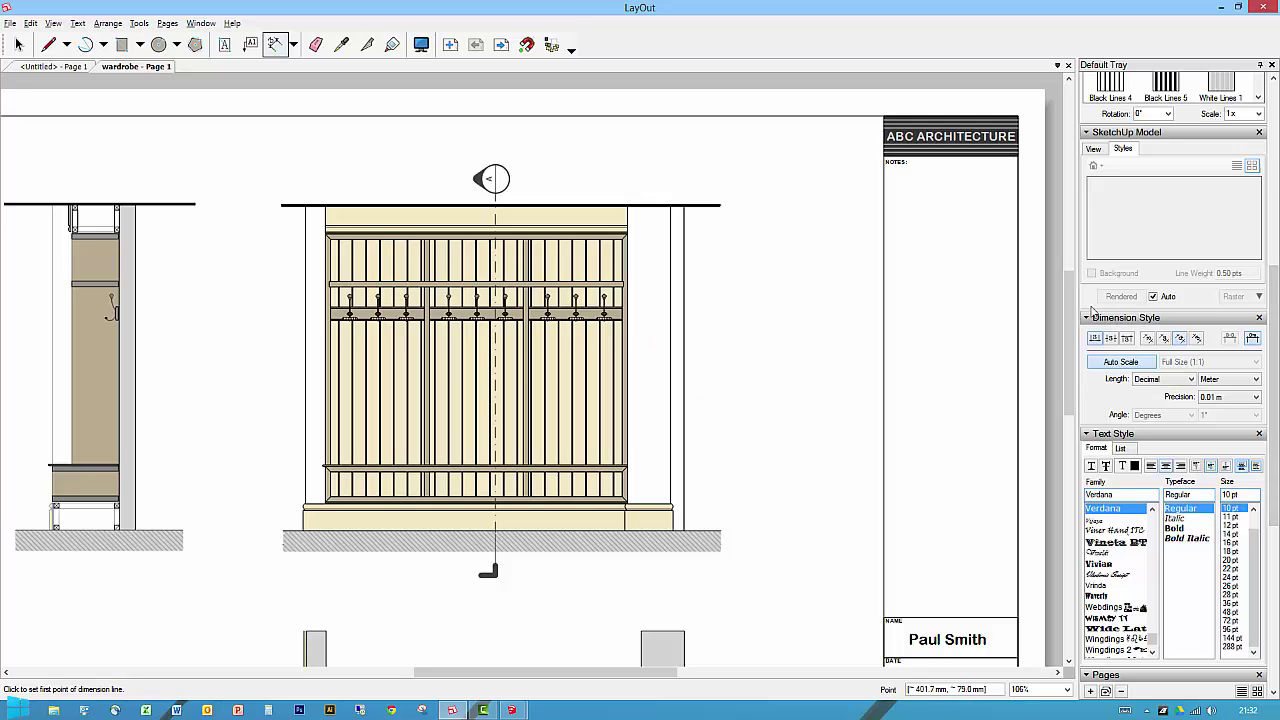
left_click(1130, 366)
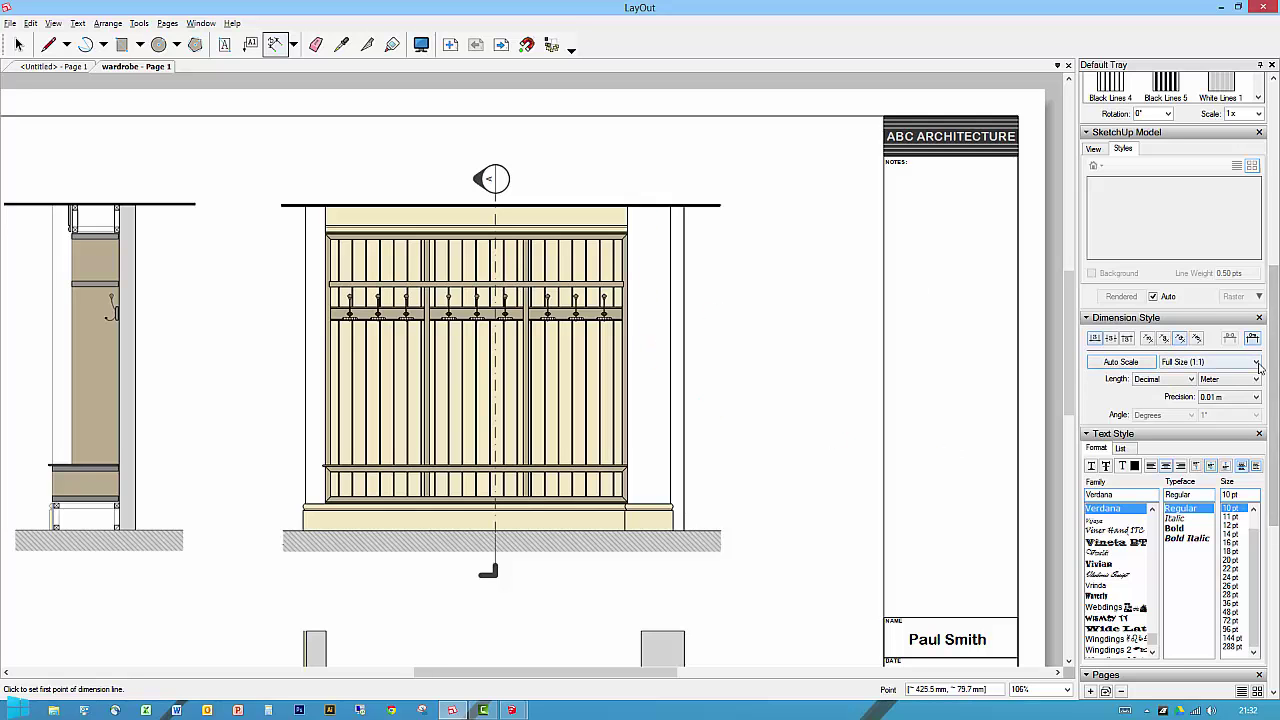
left_click(1208, 362)
left_click(1187, 409)
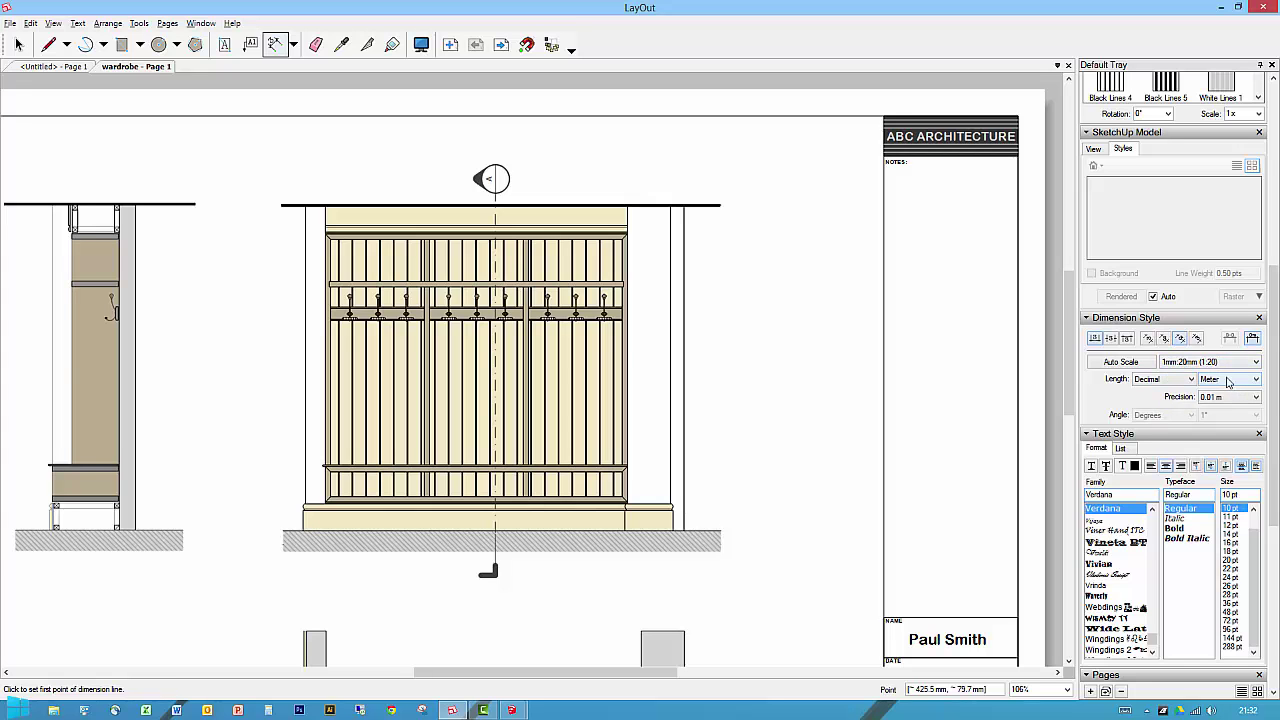
Step: Set the dimension length units to Millimeter with a precision of 1 mm
left_click(1231, 387)
left_click(1219, 413)
left_click(1256, 397)
left_click(1225, 410)
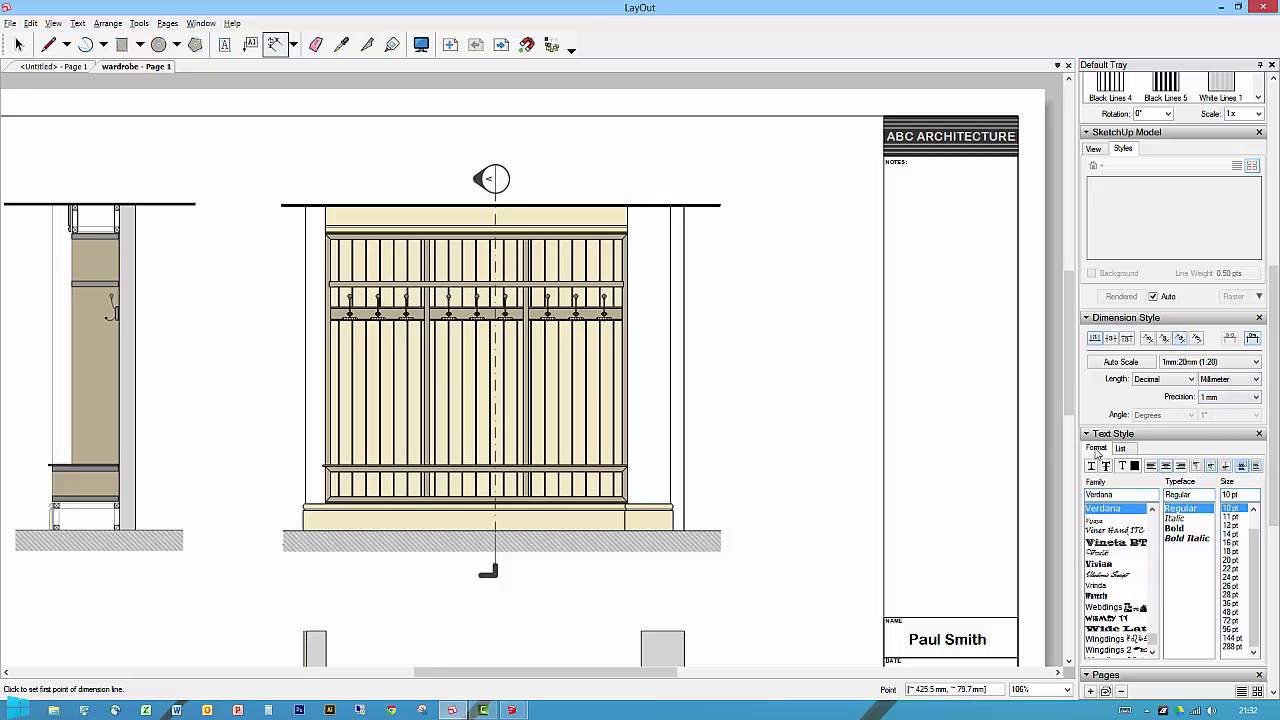
Step: Dimension the front elevation's height from floor line to ceiling line, placing the dimension just right of the wall
left_click(685, 528)
left_click(686, 207)
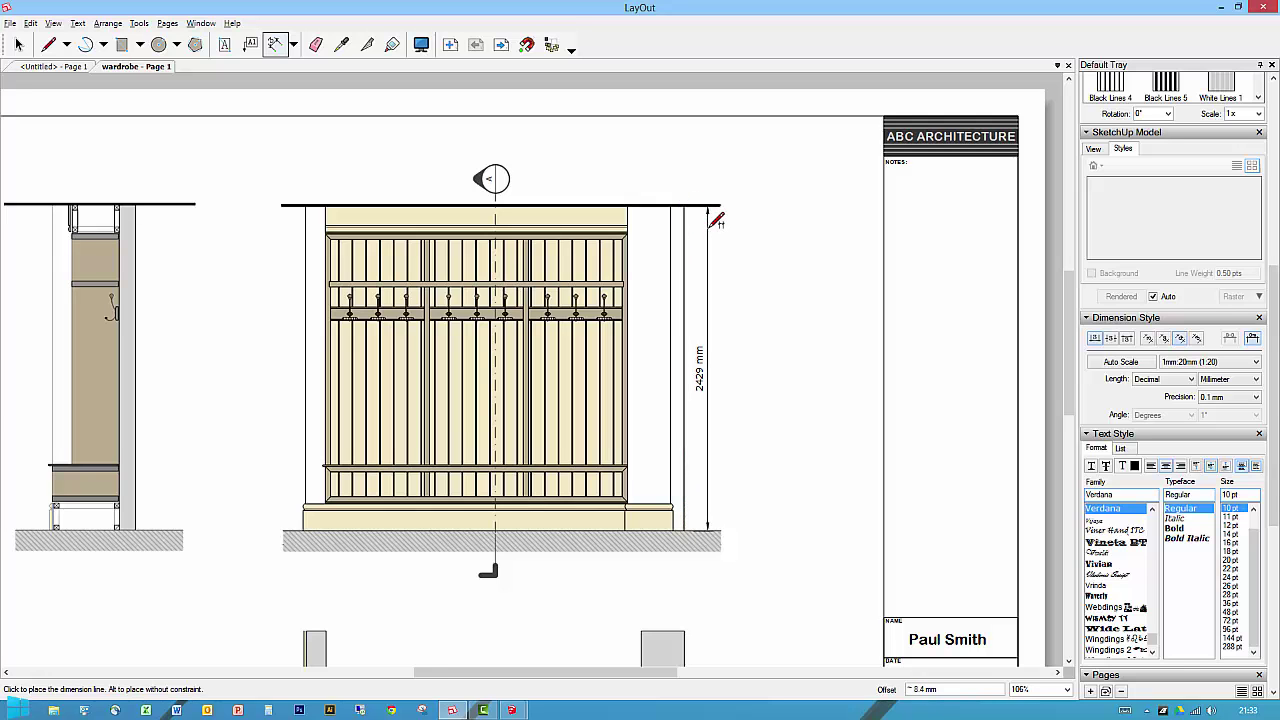
left_click(715, 221)
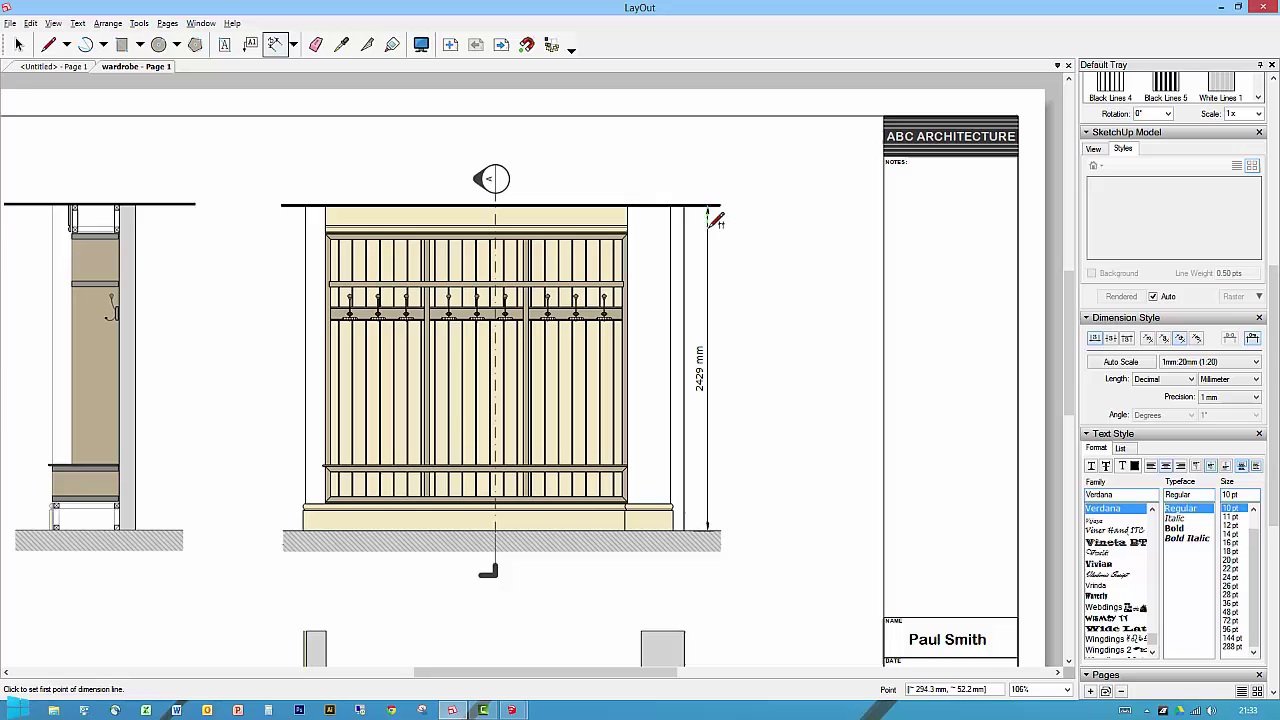
Step: Dimension the front elevation's wardrobe width between its outer side edges, placing the dimension above the section marker
left_click(330, 205)
left_click(634, 211)
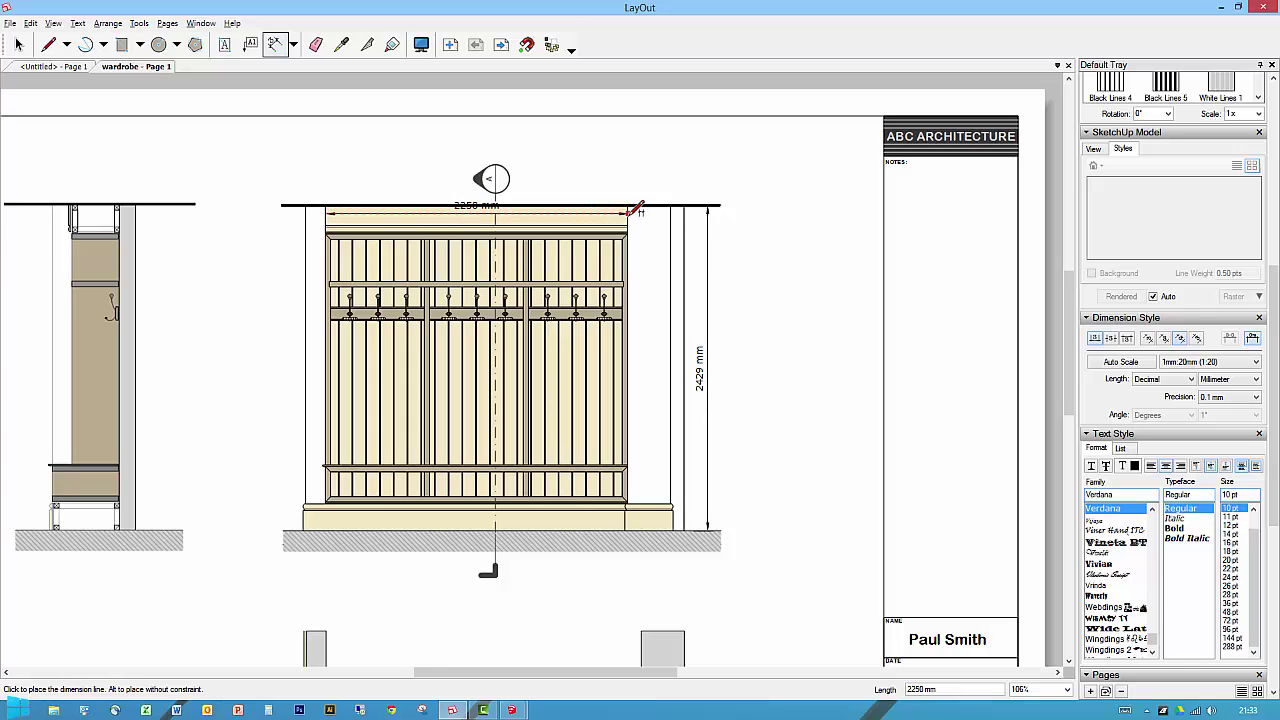
left_click(628, 150)
Step: Dimension the side section's overall depth from the cornice face to the wall's outer face, placing it above the ceiling line
scroll(595, 258, "left", 5)
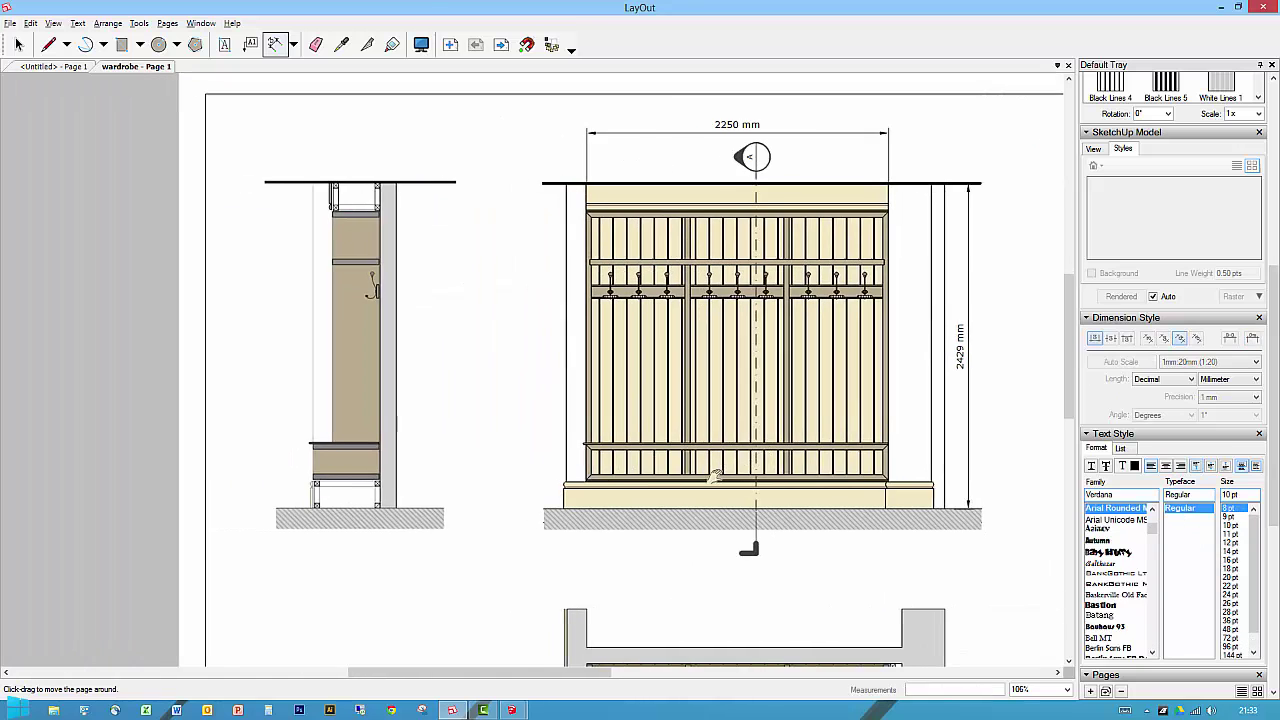
scroll(343, 137, "up", 5)
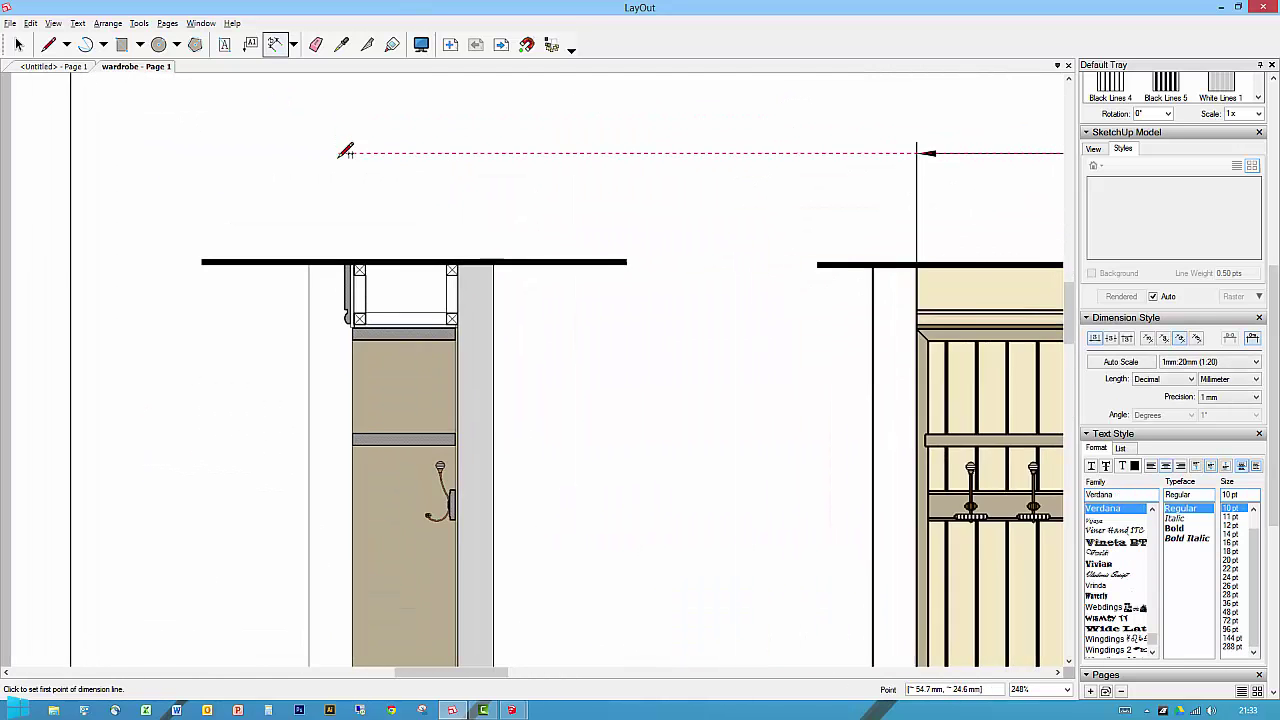
scroll(420, 325, "down", 1)
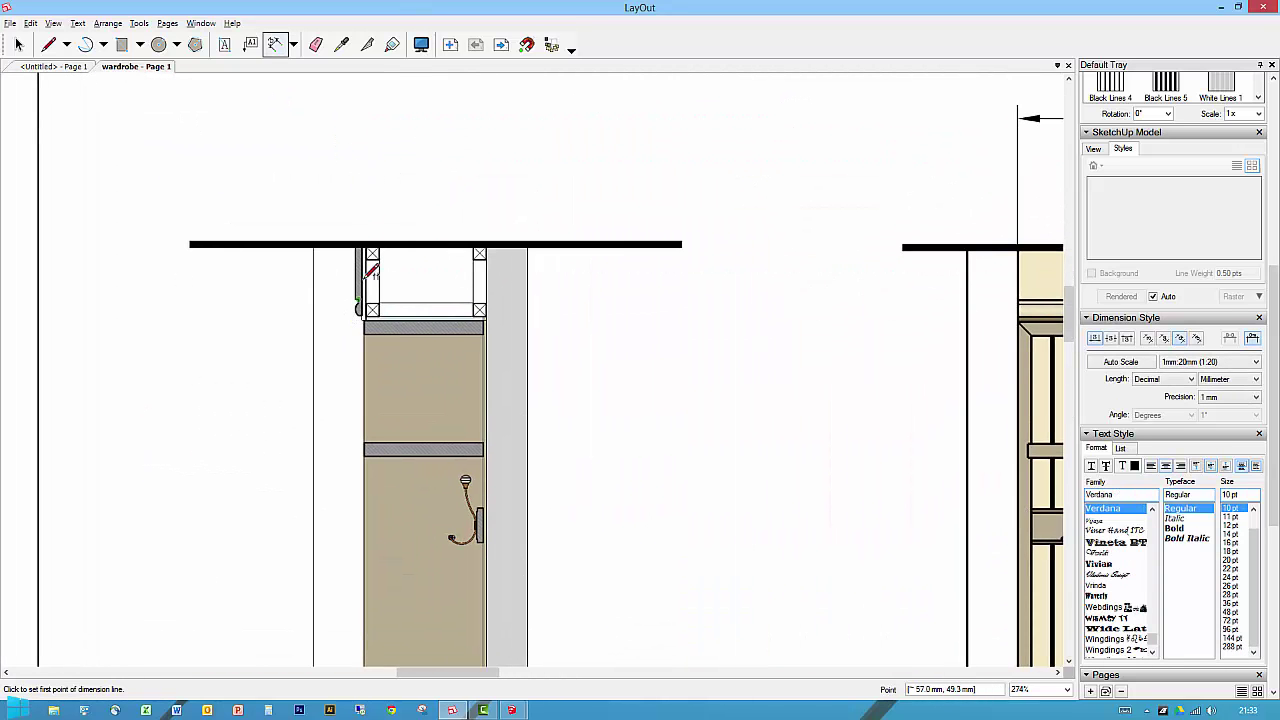
left_click(365, 241)
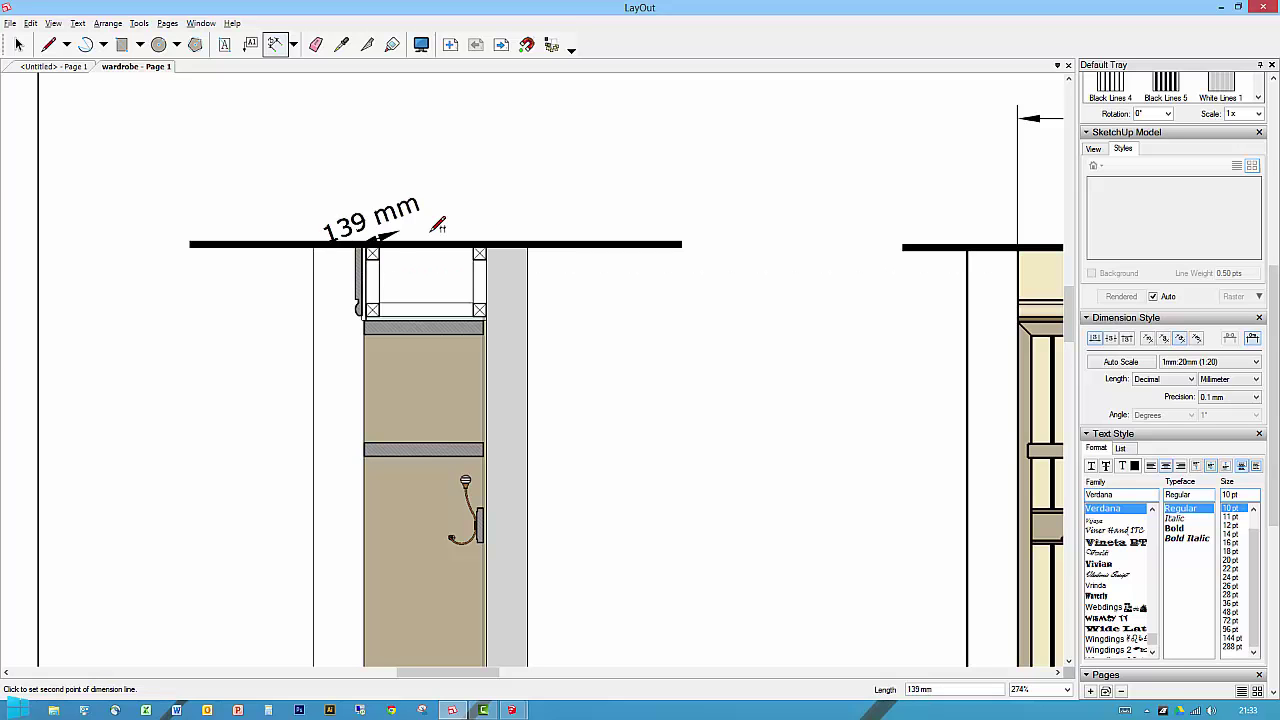
left_click(527, 243)
left_click(521, 191)
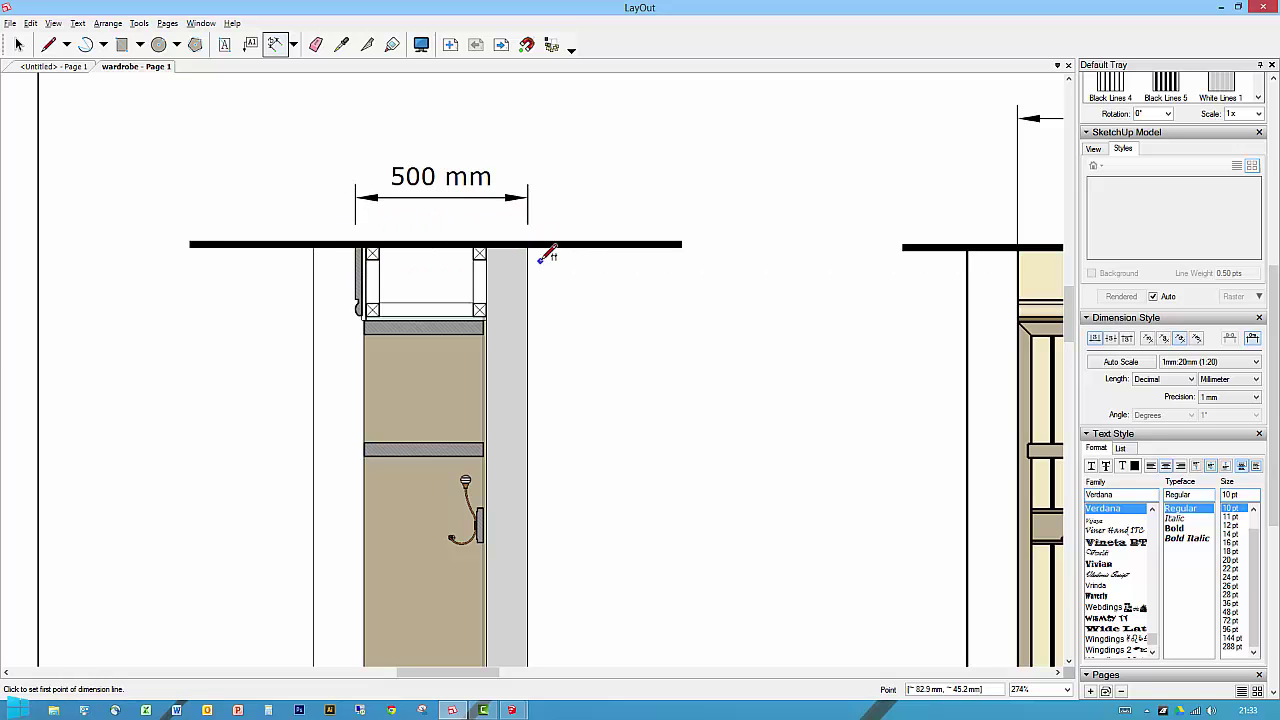
Step: Dimension the depth of the side section's upper compartment from its front edge to the back panel, placing it inside the compartment
scroll(543, 249, "down", 5)
middle_click_drag(520, 370, 545, 265)
left_click(450, 240)
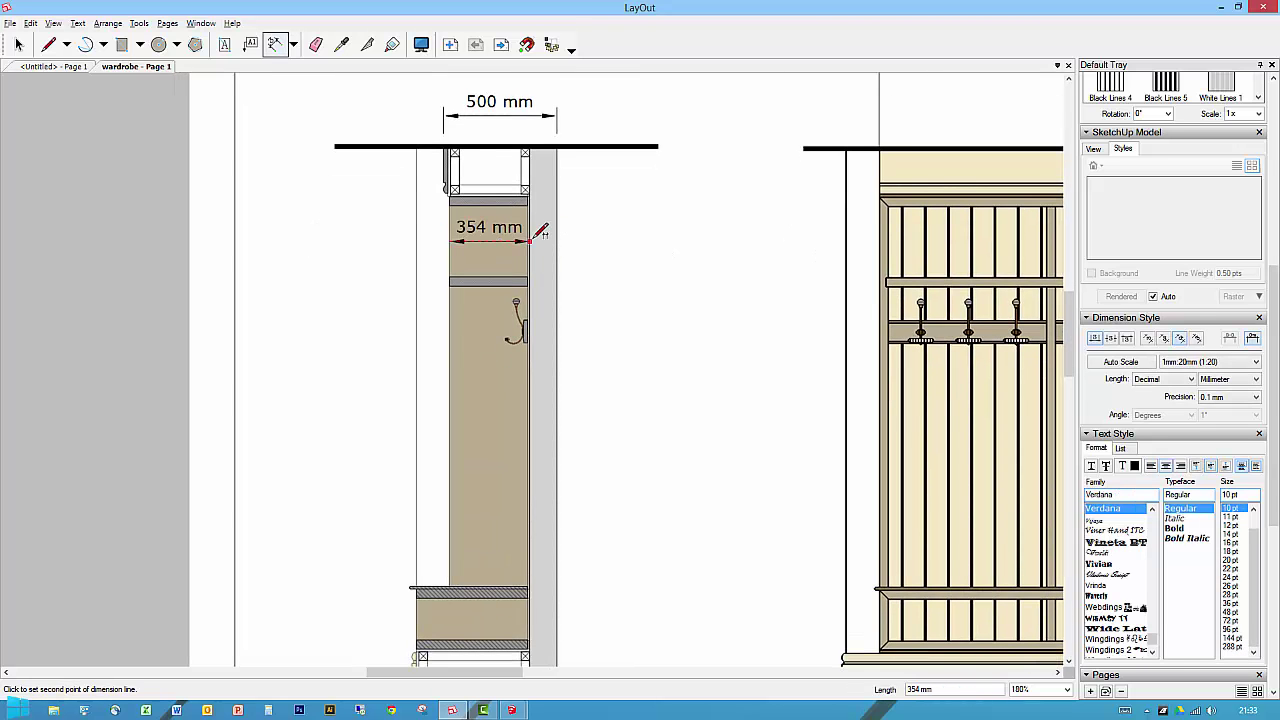
scroll(535, 238, "up", 5)
scroll(540, 232, "up", 2)
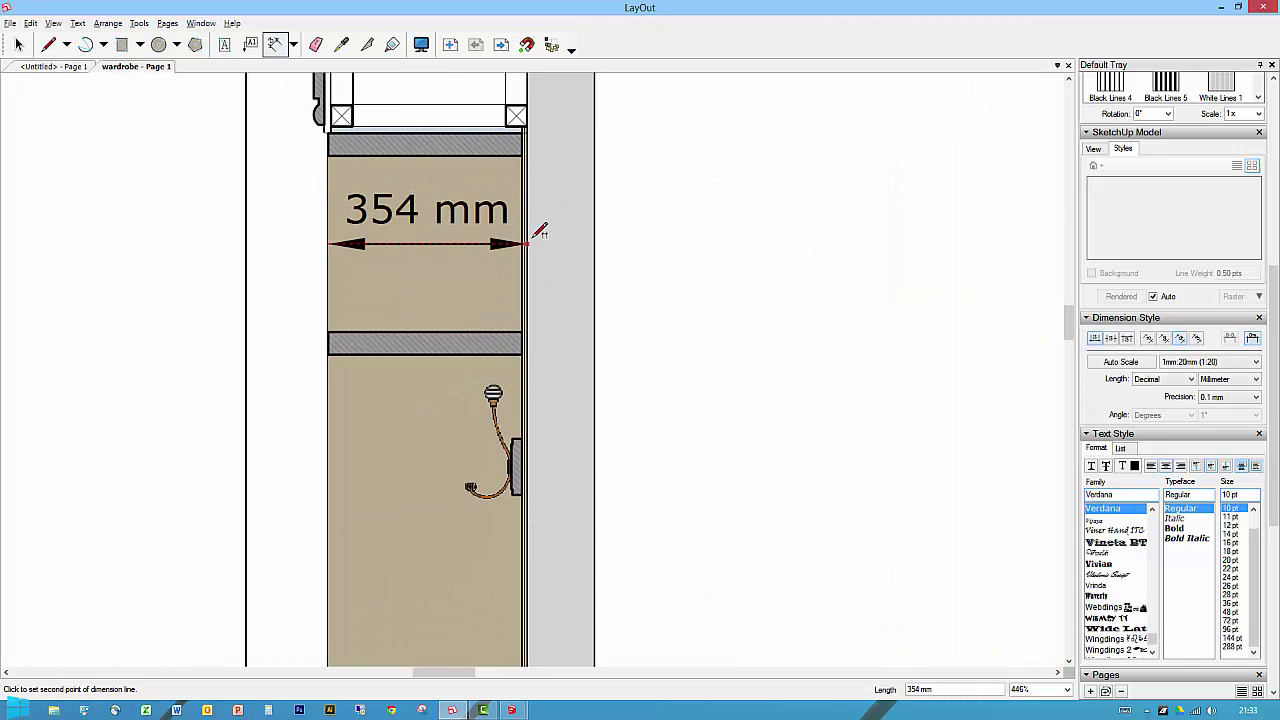
left_click(522, 243)
left_click(505, 258)
Step: Dimension the thickness of the shelf above the coat hook in the side section, placing the dimension left of the wardrobe
scroll(557, 245, "down", 5)
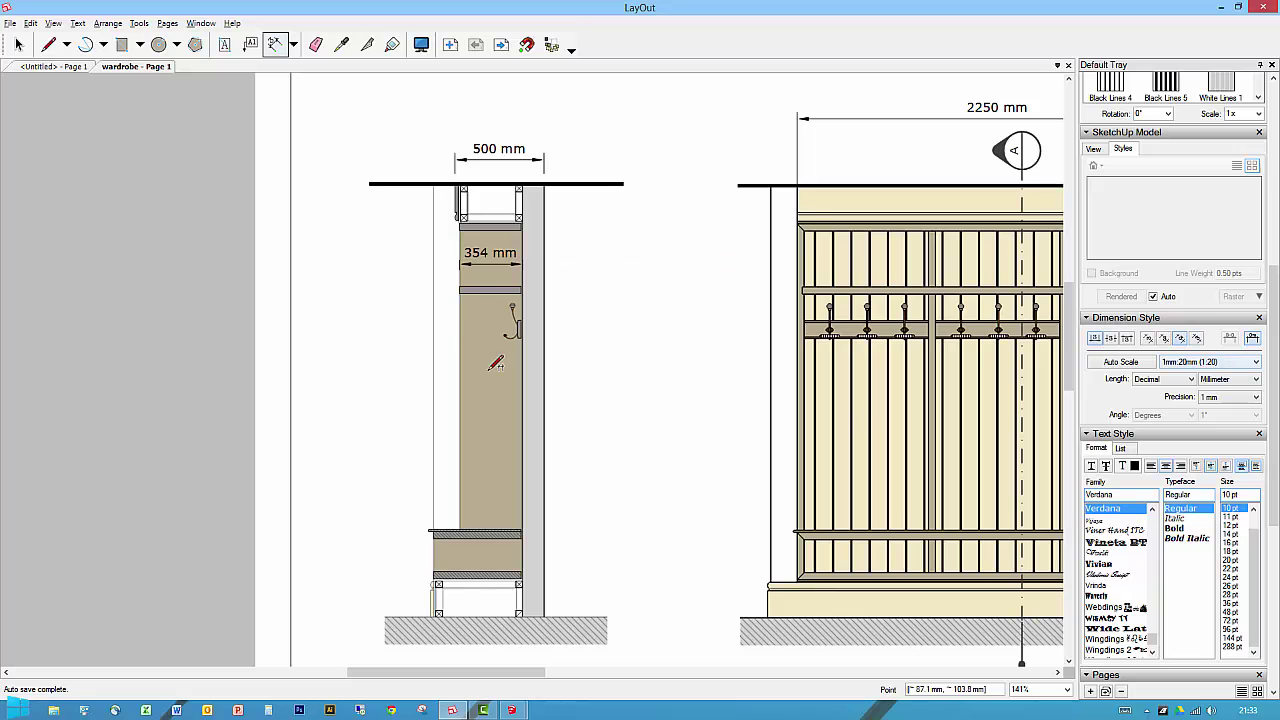
left_click(460, 286)
left_click(460, 293)
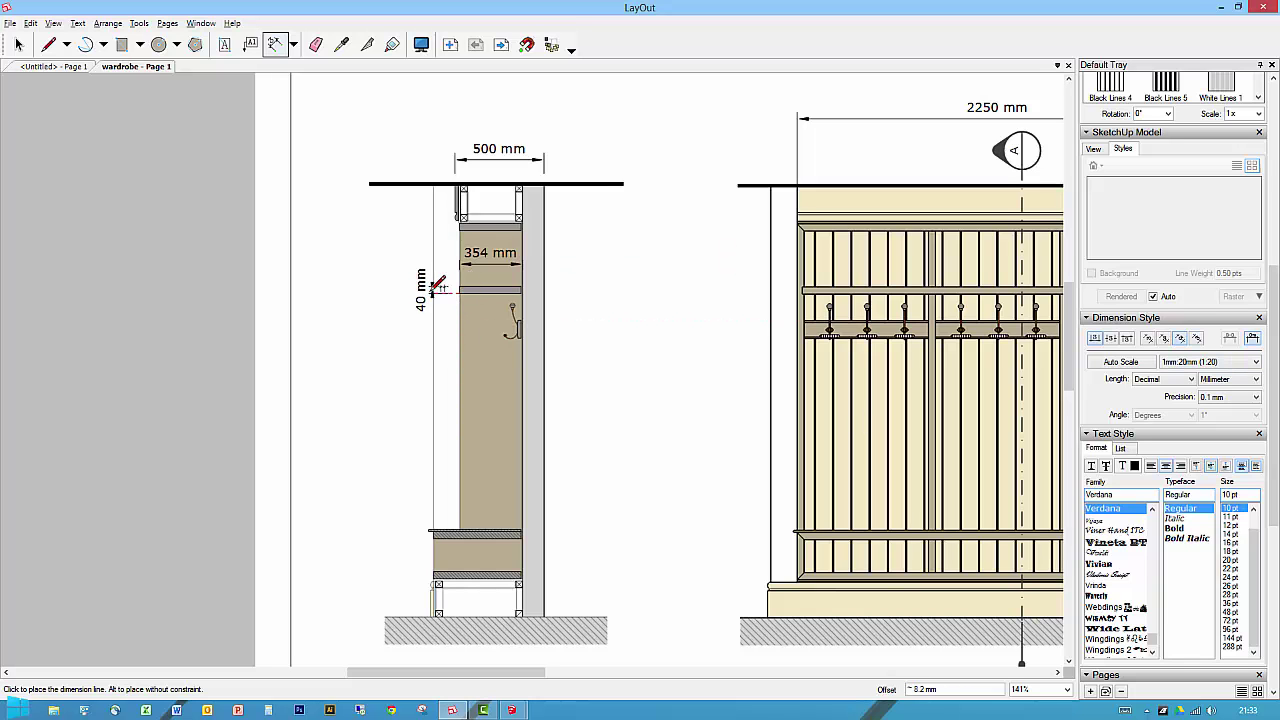
left_click(420, 290)
left_click(12, 44)
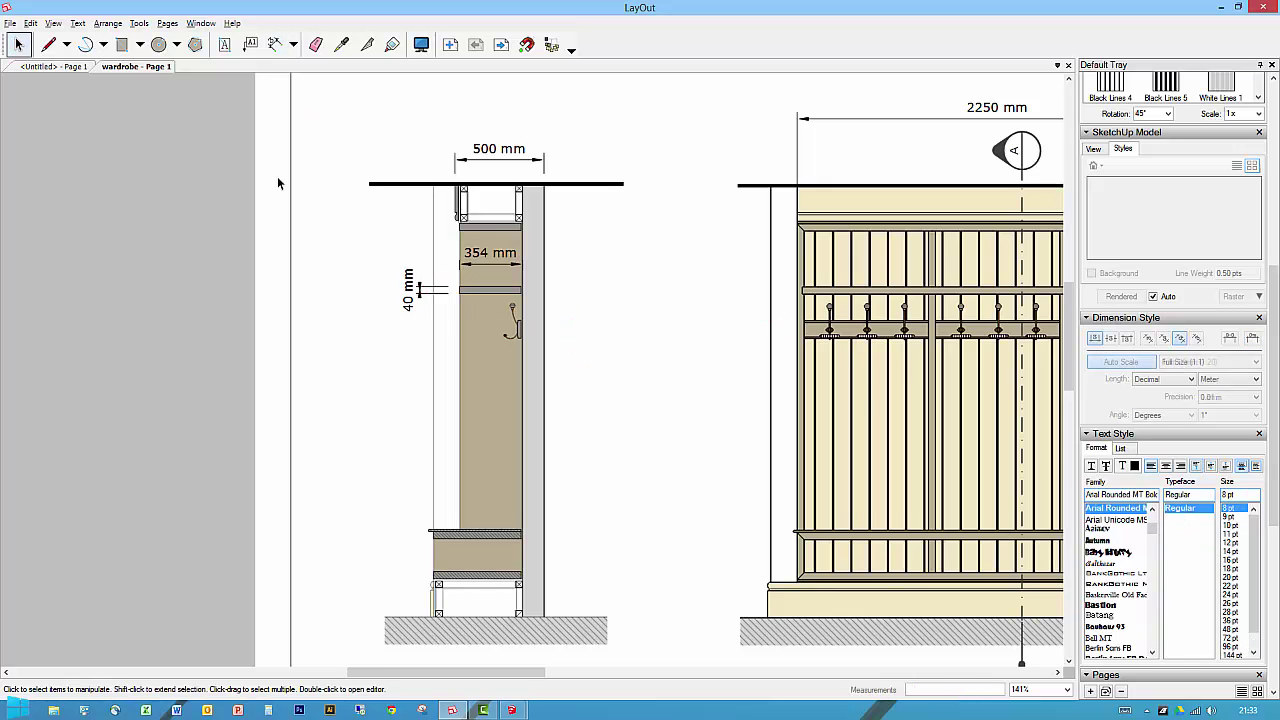
Step: Shift the lower measuring point of the side section's shelf thickness dimension slightly so that it spans 42 mm
scroll(445, 275, "up", 5)
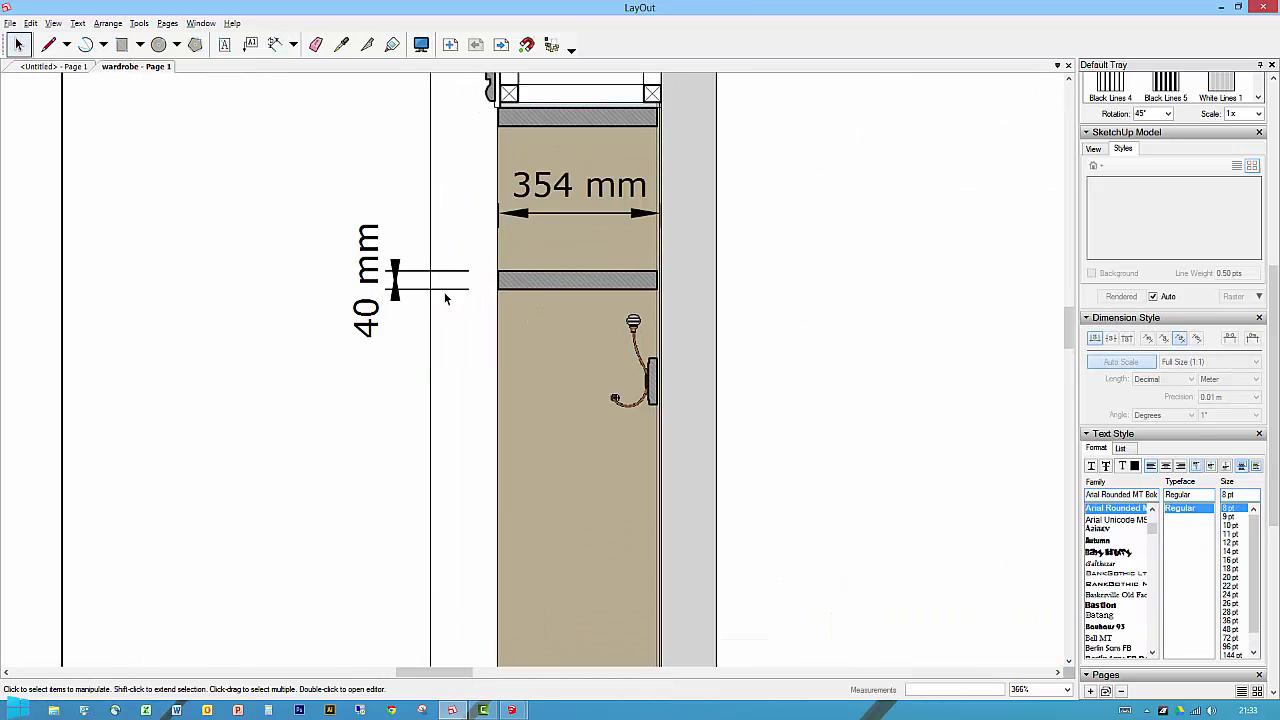
left_click(395, 278)
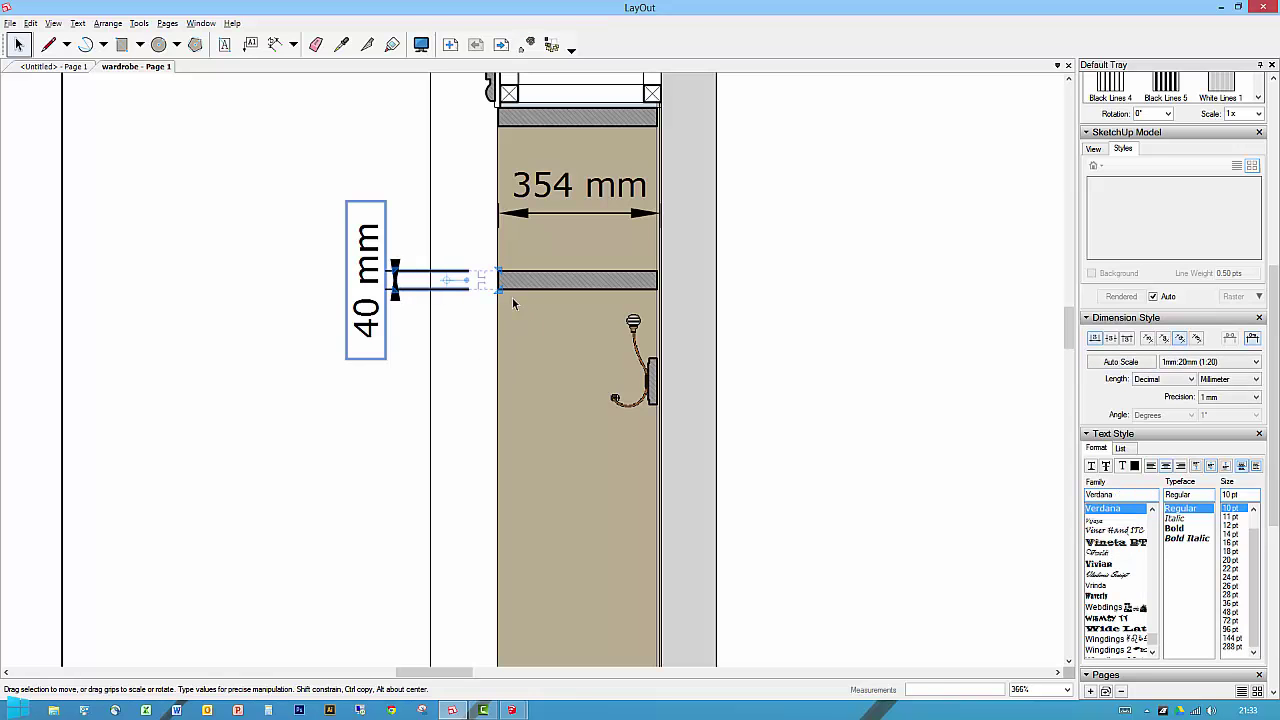
mouse_move(500, 290)
left_mouse_down()
mouse_move(480, 366)
mouse_move(480, 340)
mouse_move(283, 434)
mouse_move(299, 463)
mouse_move(500, 284)
mouse_move(571, 296)
mouse_move(497, 74)
mouse_move(530, 298)
mouse_move(512, 290)
left_mouse_up()
left_click(308, 417)
Step: Try the centred and below-line text positions on the side section's shelf thickness dimension, and restore its text to above the line
scroll(441, 272, "down", 1)
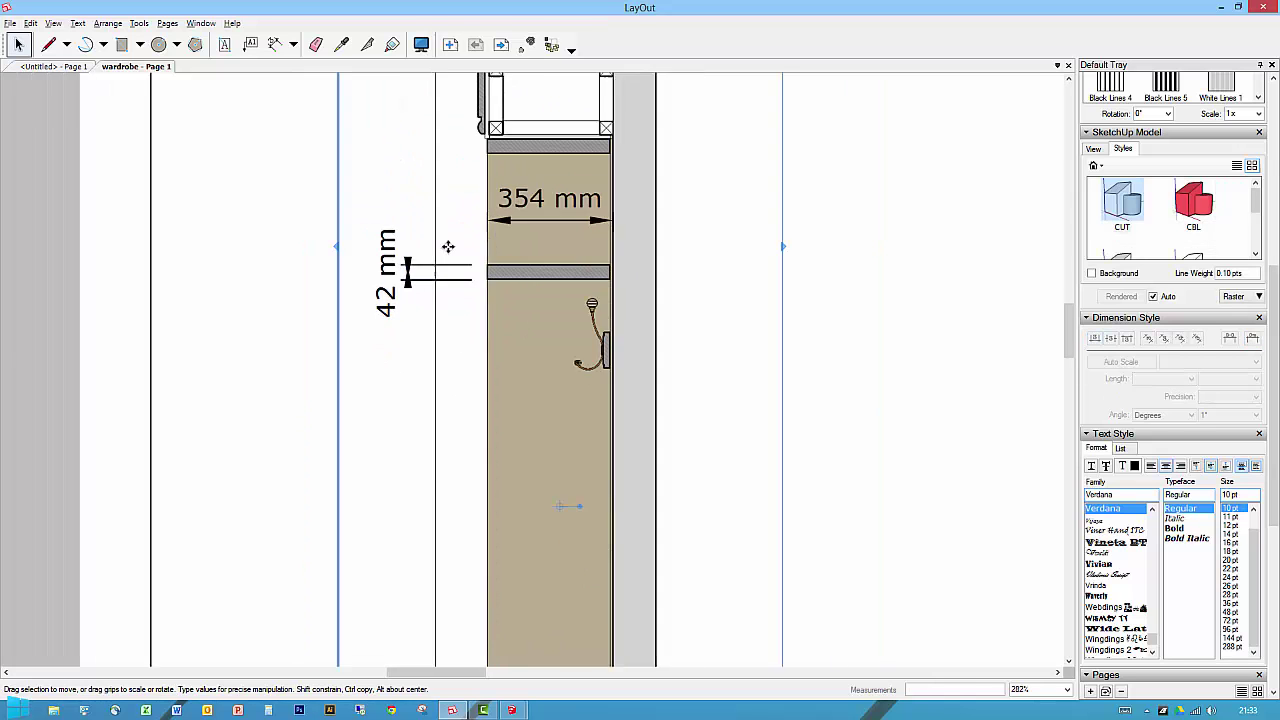
scroll(441, 272, "down", 1)
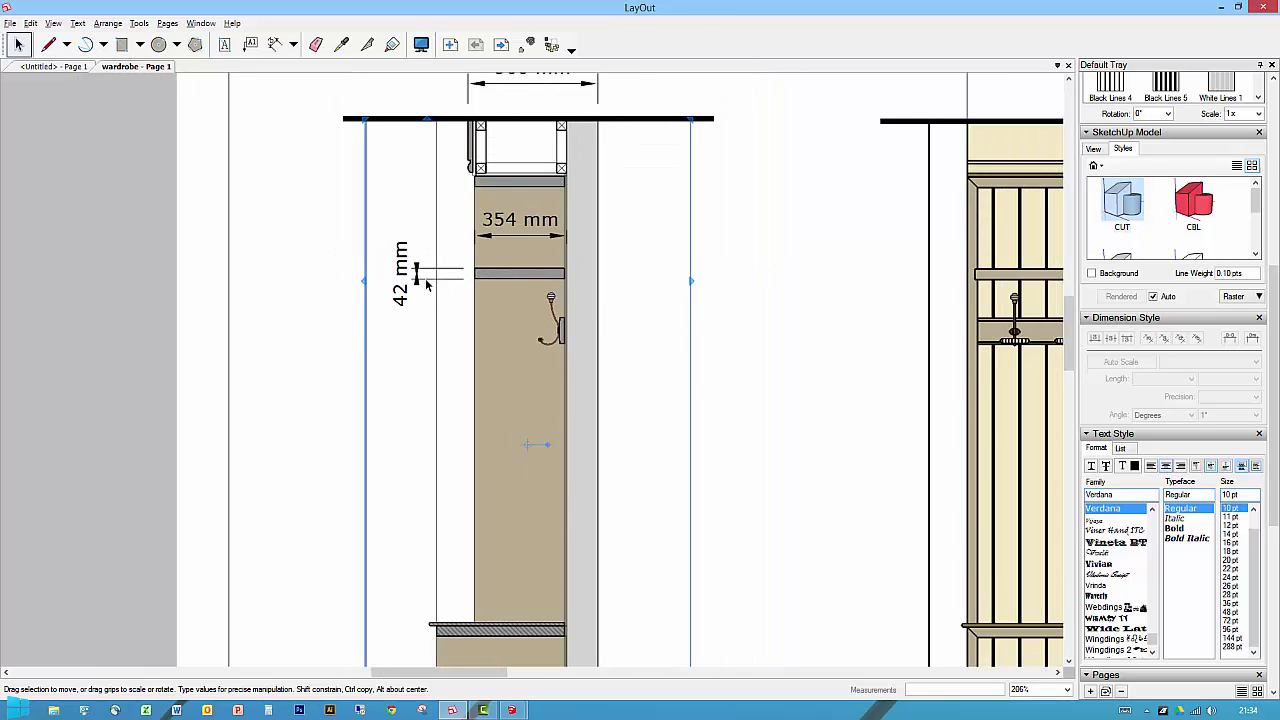
left_click(418, 276)
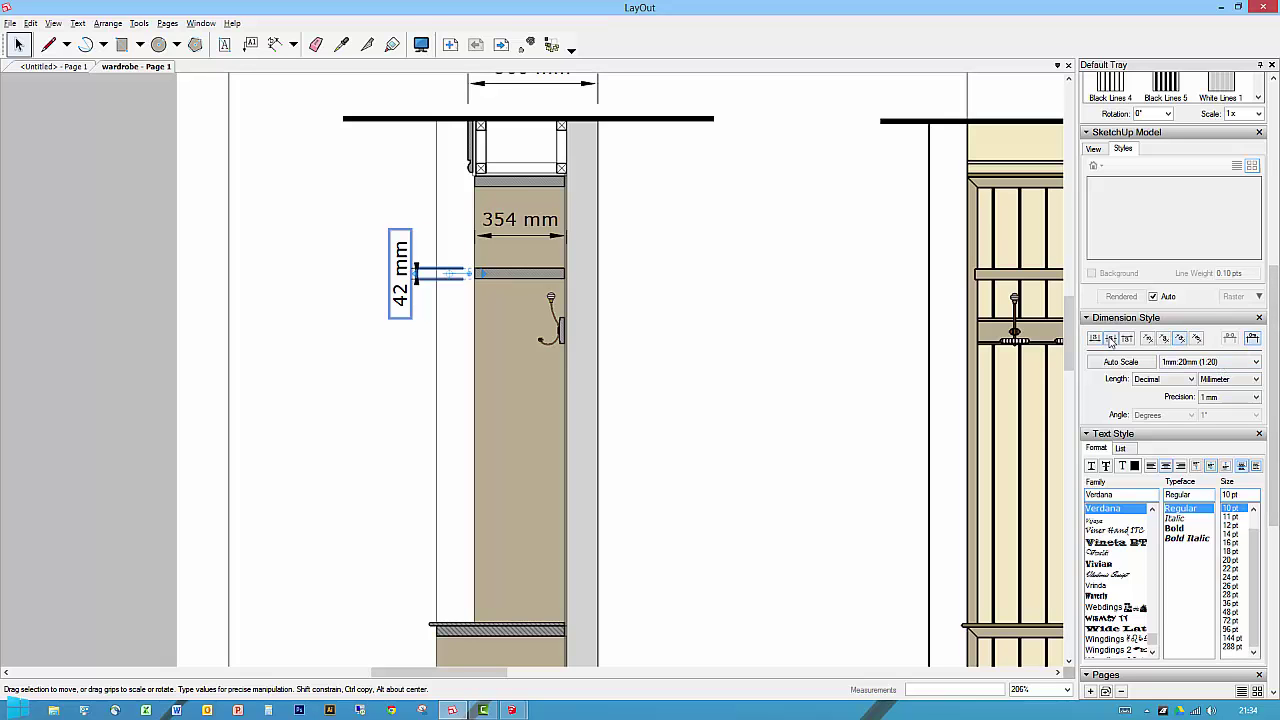
left_click(1110, 339)
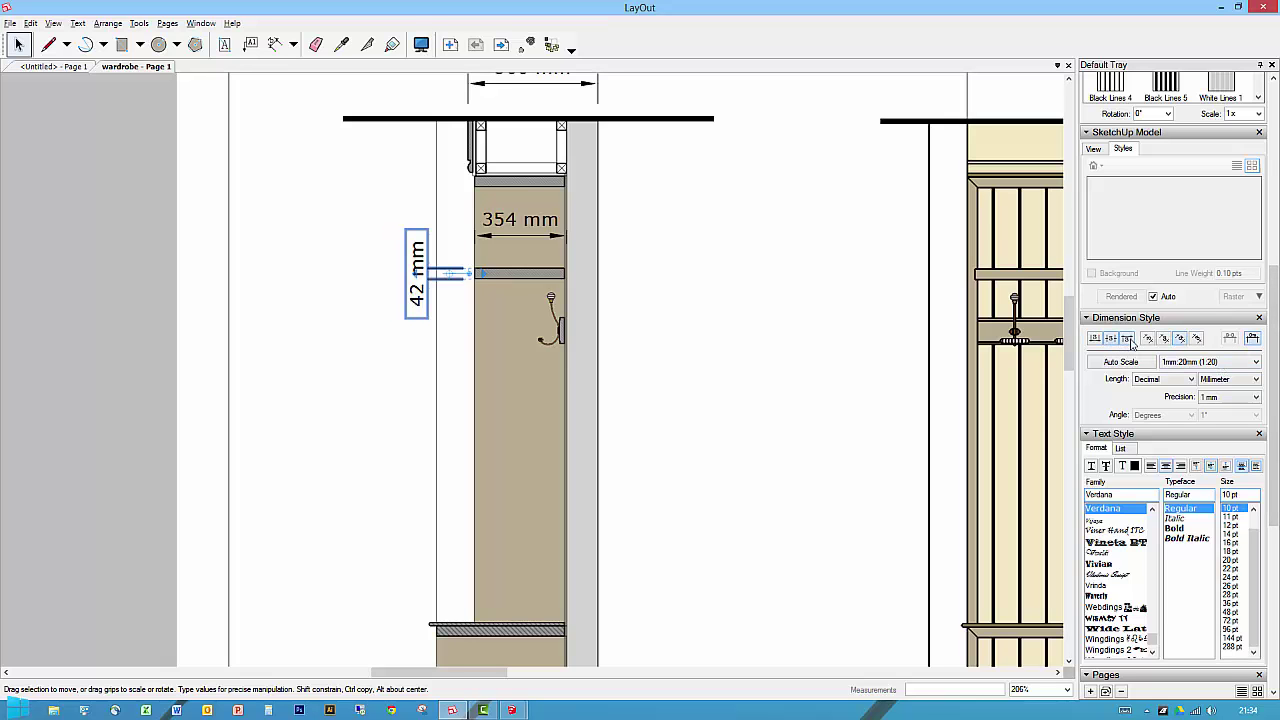
left_click(1127, 340)
left_click(1095, 340)
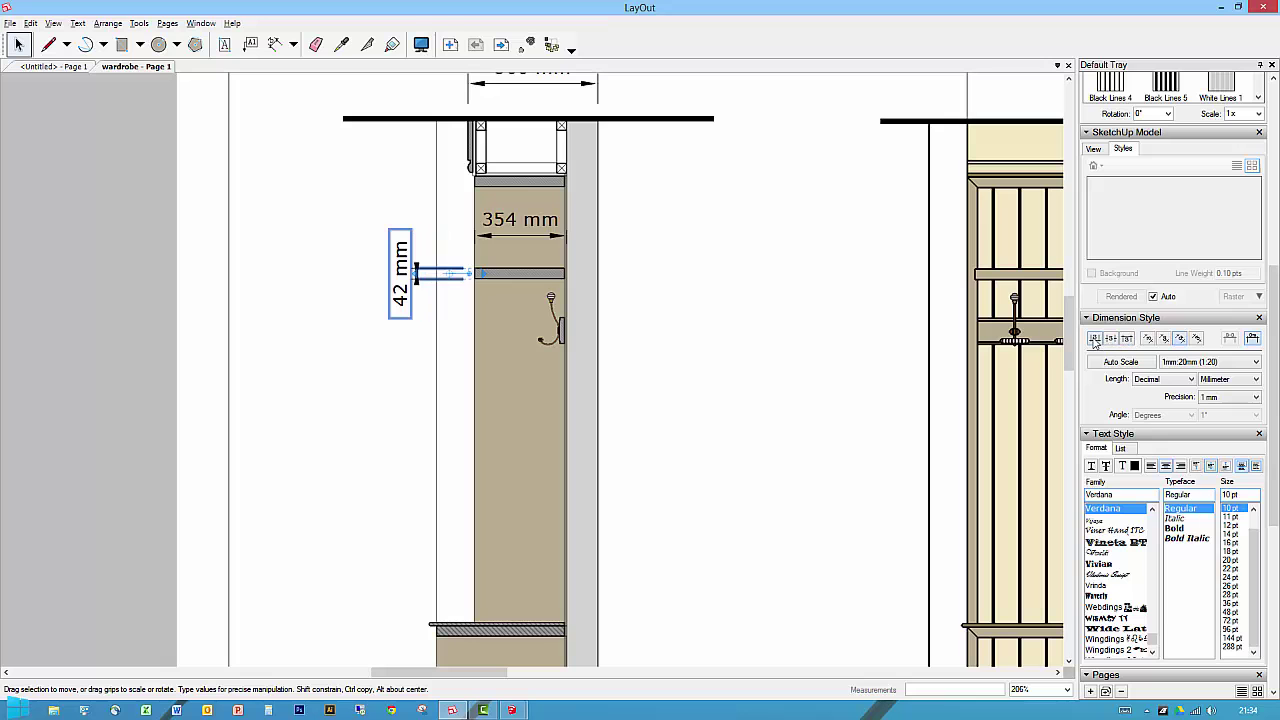
Step: Look through the precision and length unit choices for the shelf thickness dimension, keeping 1 mm and Millimeter
left_click(1218, 398)
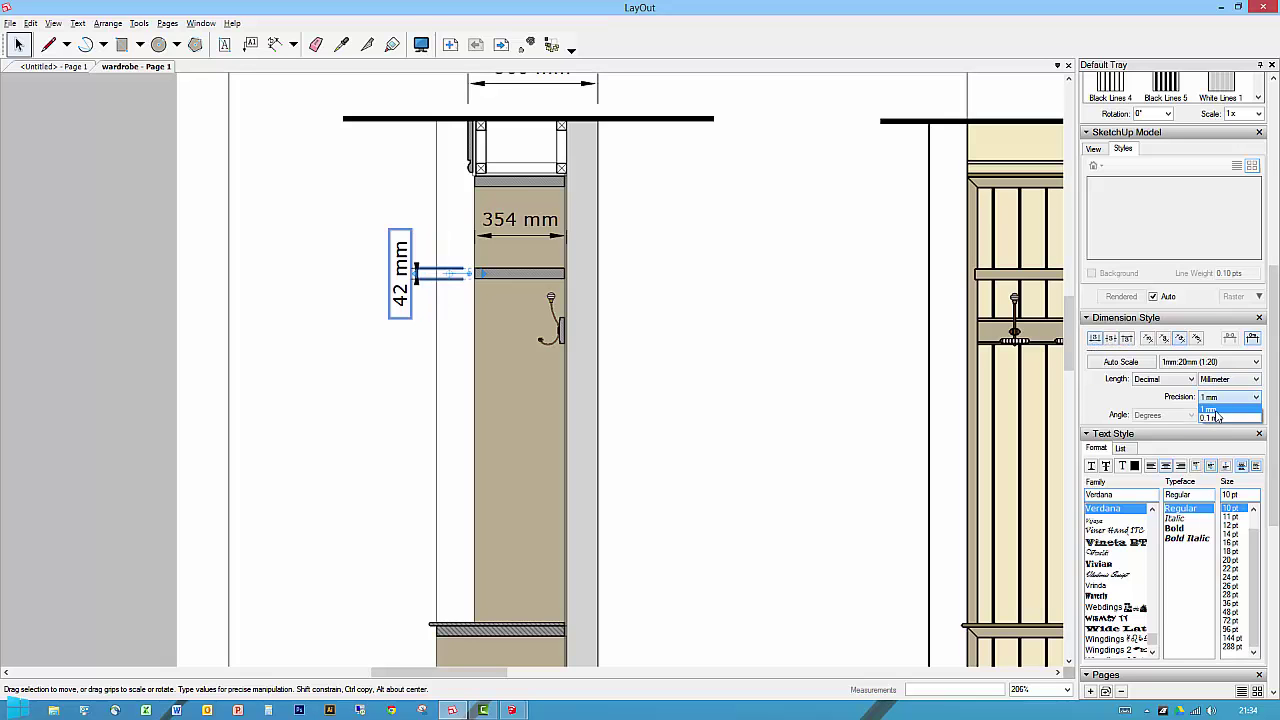
left_click(1216, 426)
left_click(1218, 397)
left_click(1216, 409)
left_click(1218, 380)
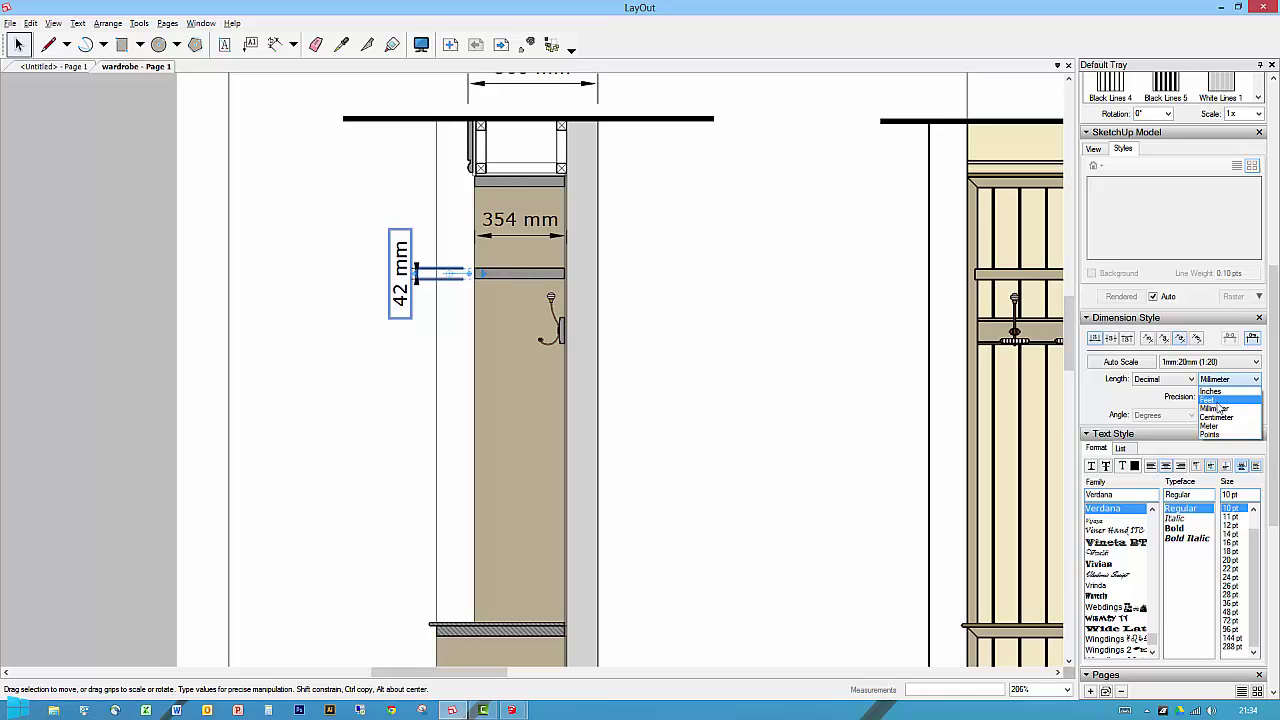
left_click(1219, 381)
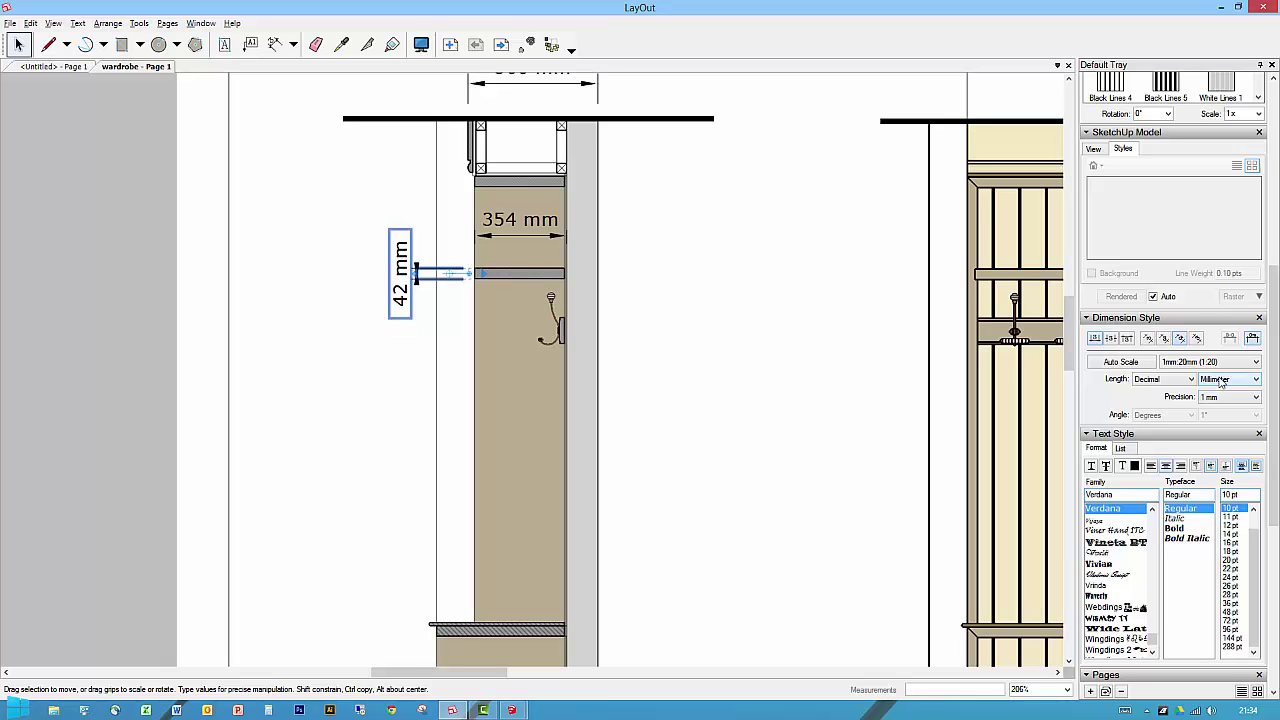
Step: Toggle the unit suffix of the shelf thickness dimension off and on, leaving the millimetre unit displayed
left_click(1253, 339)
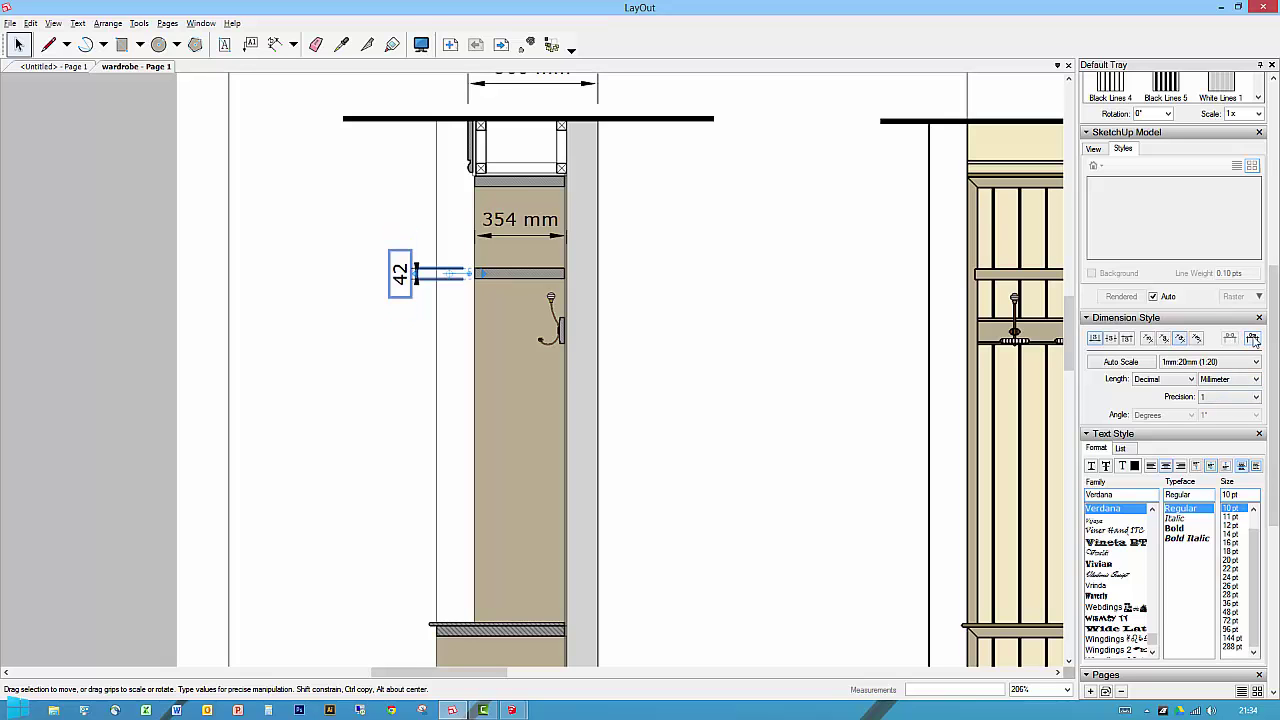
left_click(1253, 339)
left_click(1253, 339)
left_click(1253, 339)
left_click(1253, 339)
left_click(1255, 340)
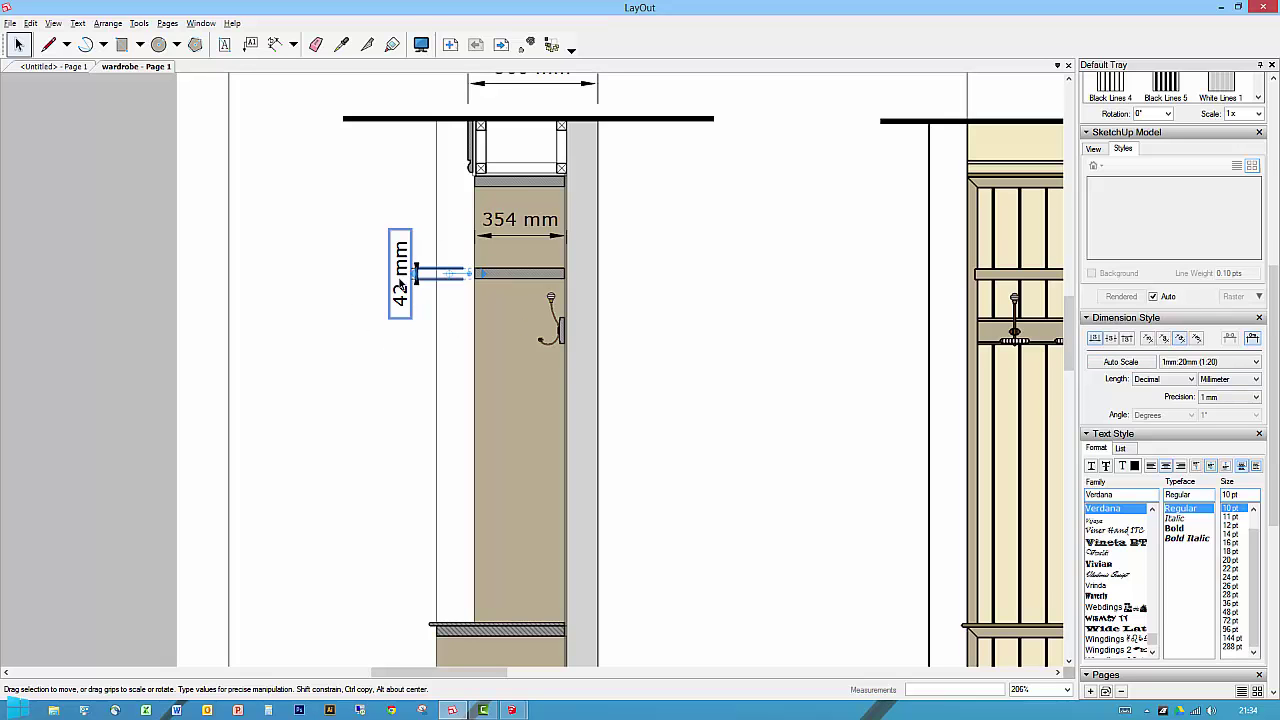
Step: Change both the start and end arrows of the shelf thickness dimension to the open line arrowhead style
left_click_drag(1274, 369, 1276, 183)
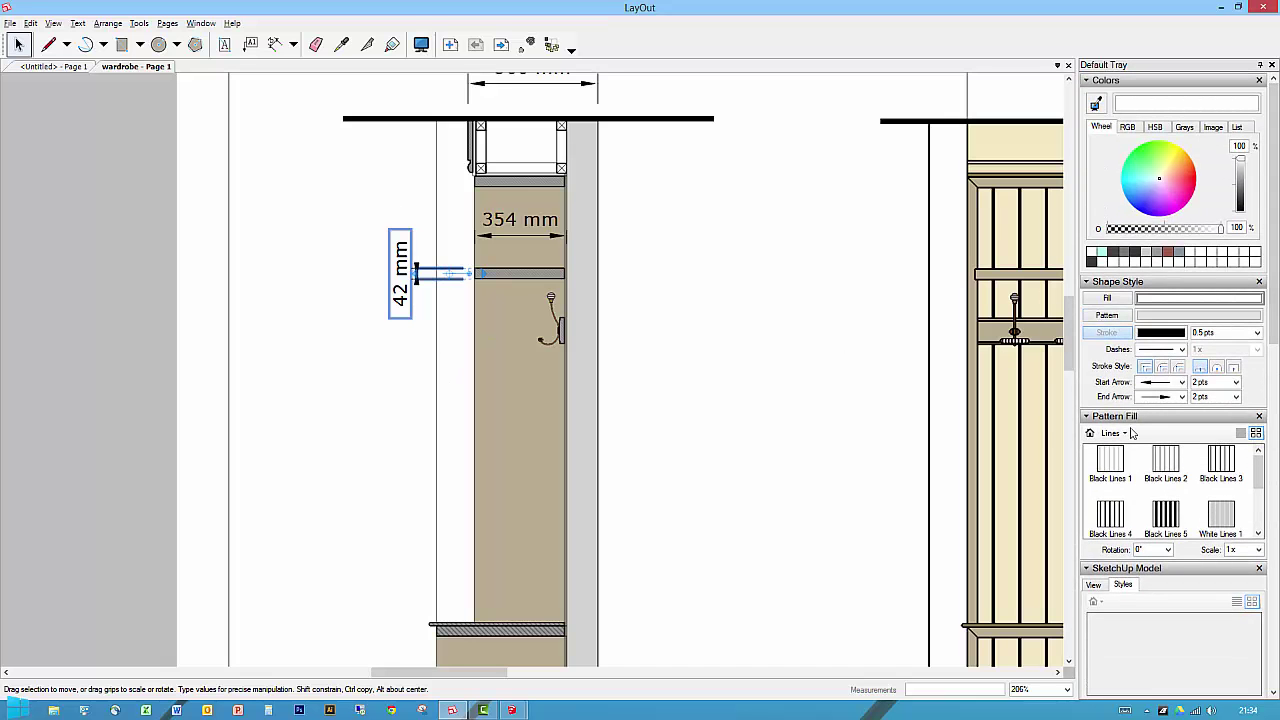
left_click(1183, 383)
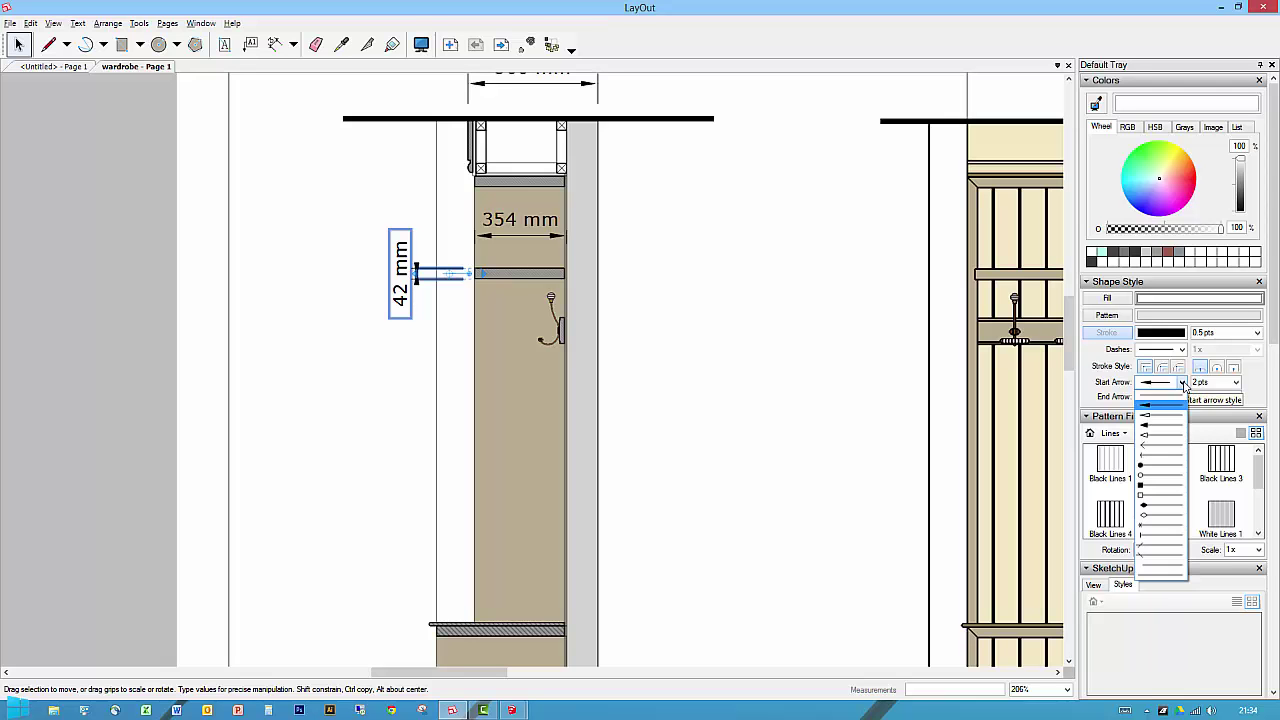
left_click(1163, 447)
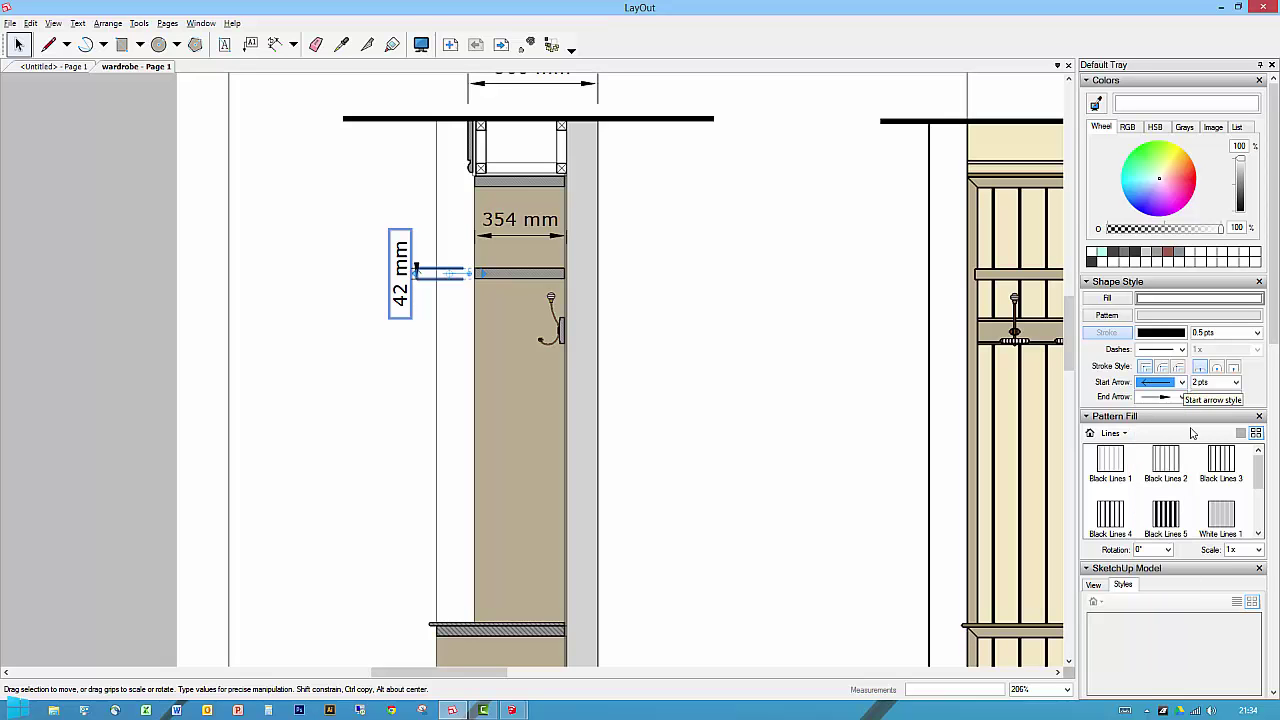
left_click(1183, 398)
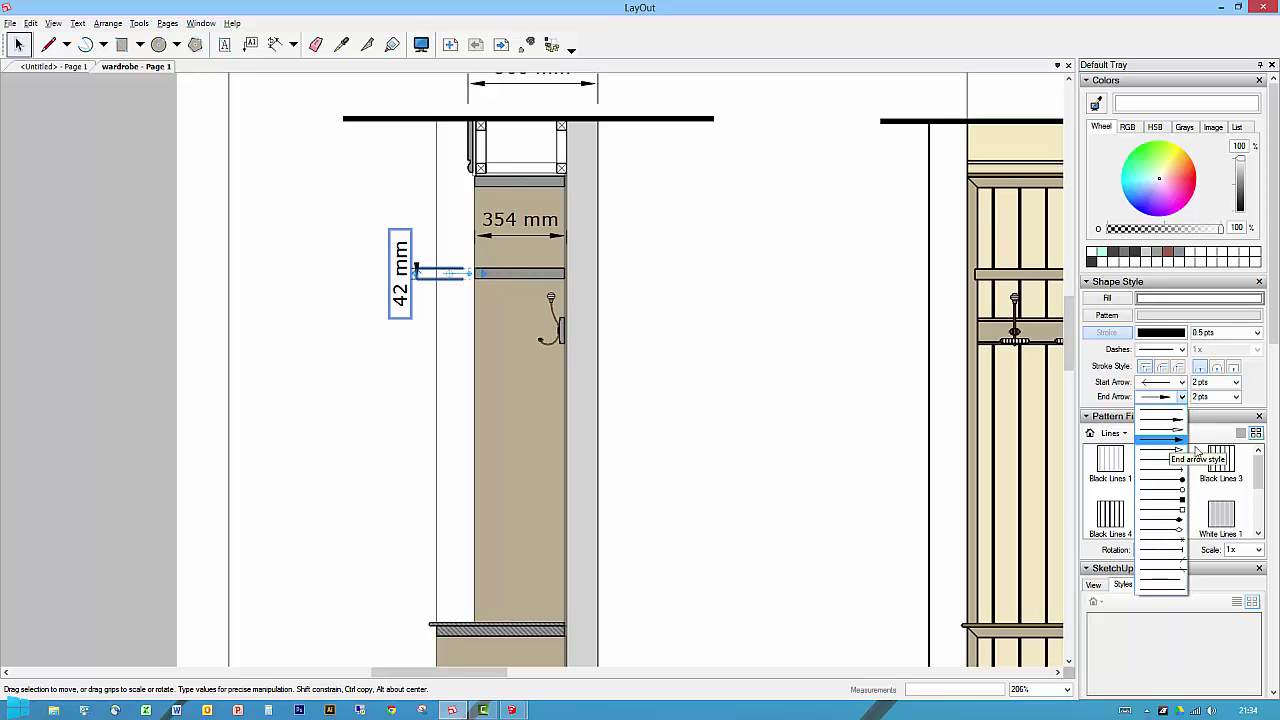
left_click(1163, 456)
left_click(662, 352)
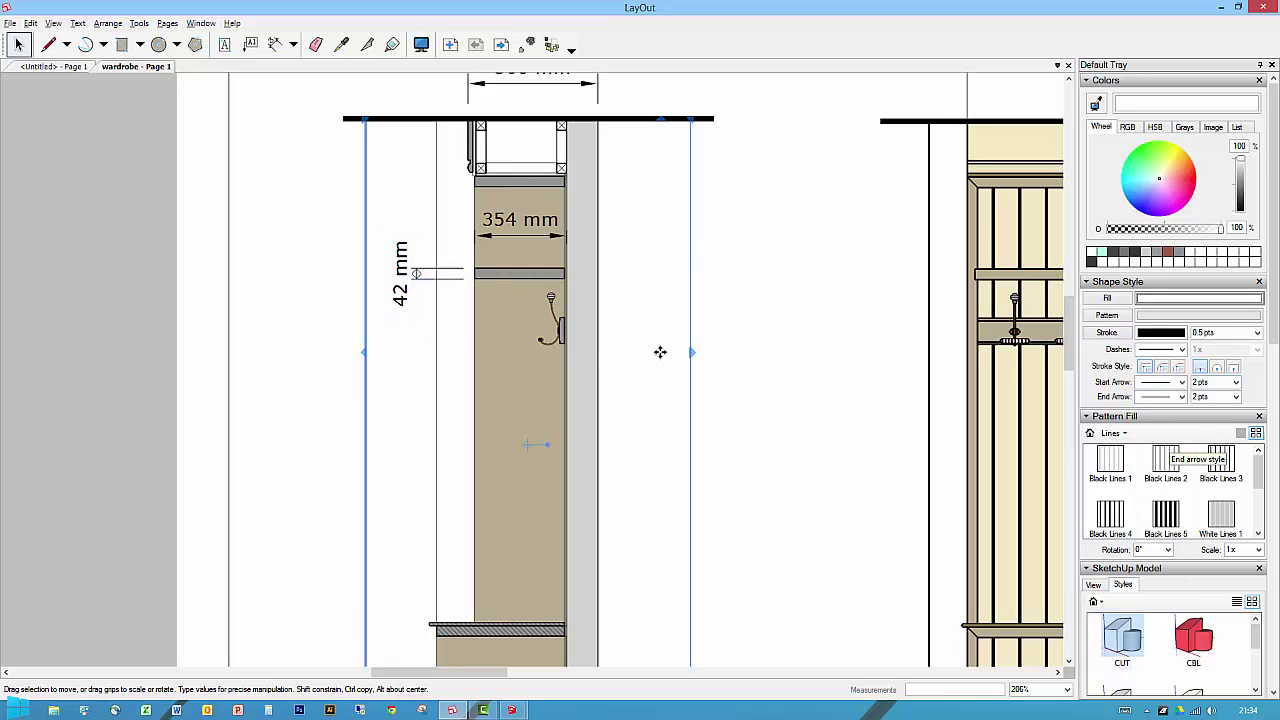
Step: Set the start and end arrow sizes of the shelf thickness dimension to 1 pt
scroll(421, 273, "up", 3)
left_click(421, 273)
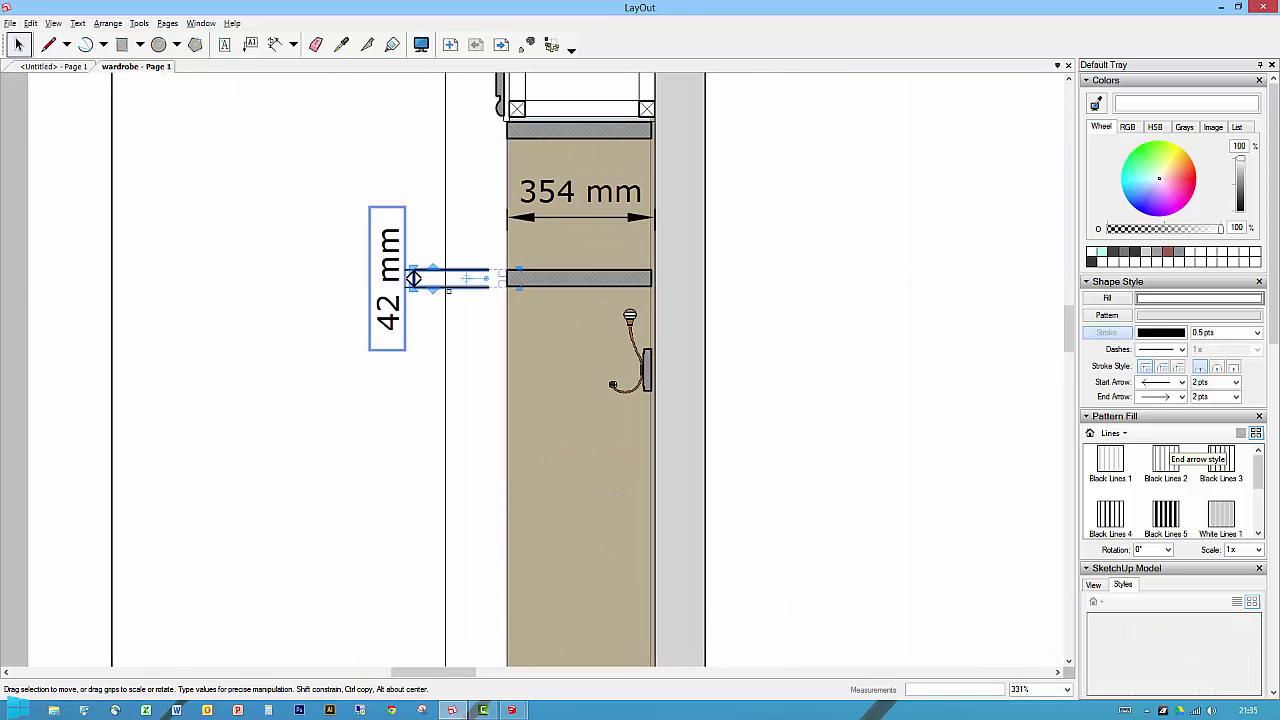
left_click(1236, 382)
left_click(1228, 413)
left_click(1236, 397)
left_click(1215, 428)
left_click(410, 442)
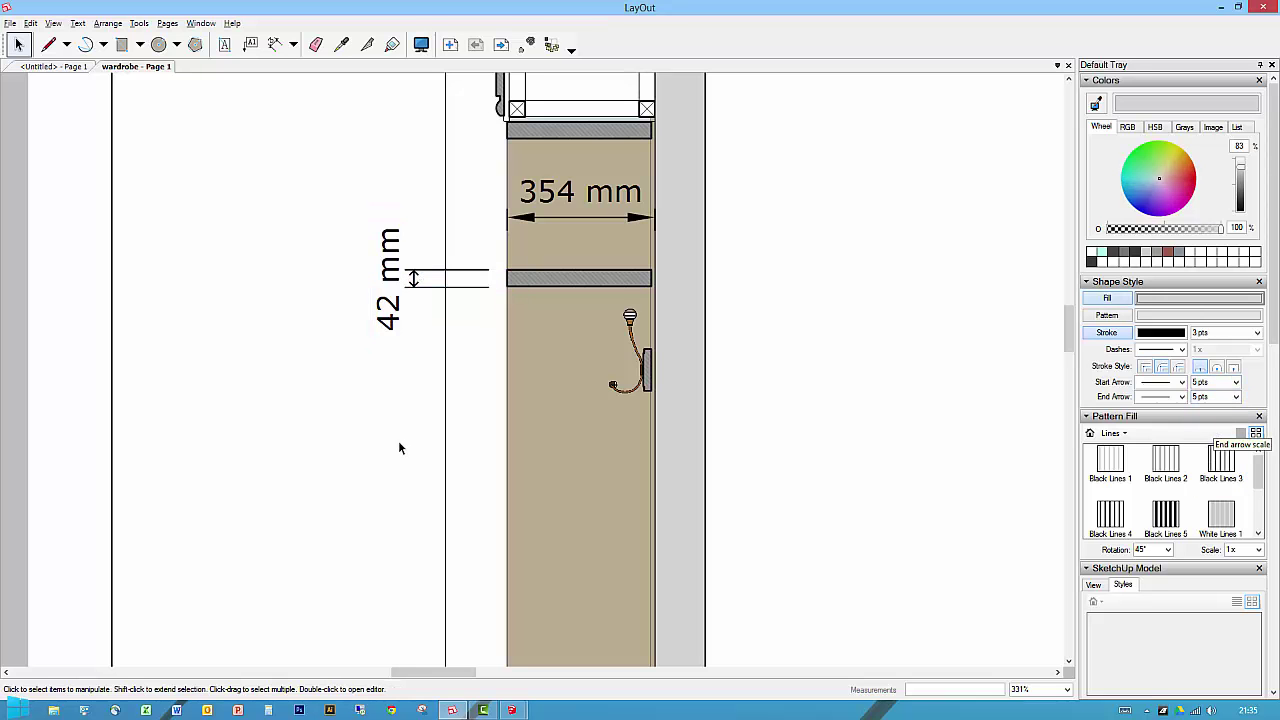
Step: Set the stroke width of the shelf thickness dimension to 0.20 pts
left_click(416, 274)
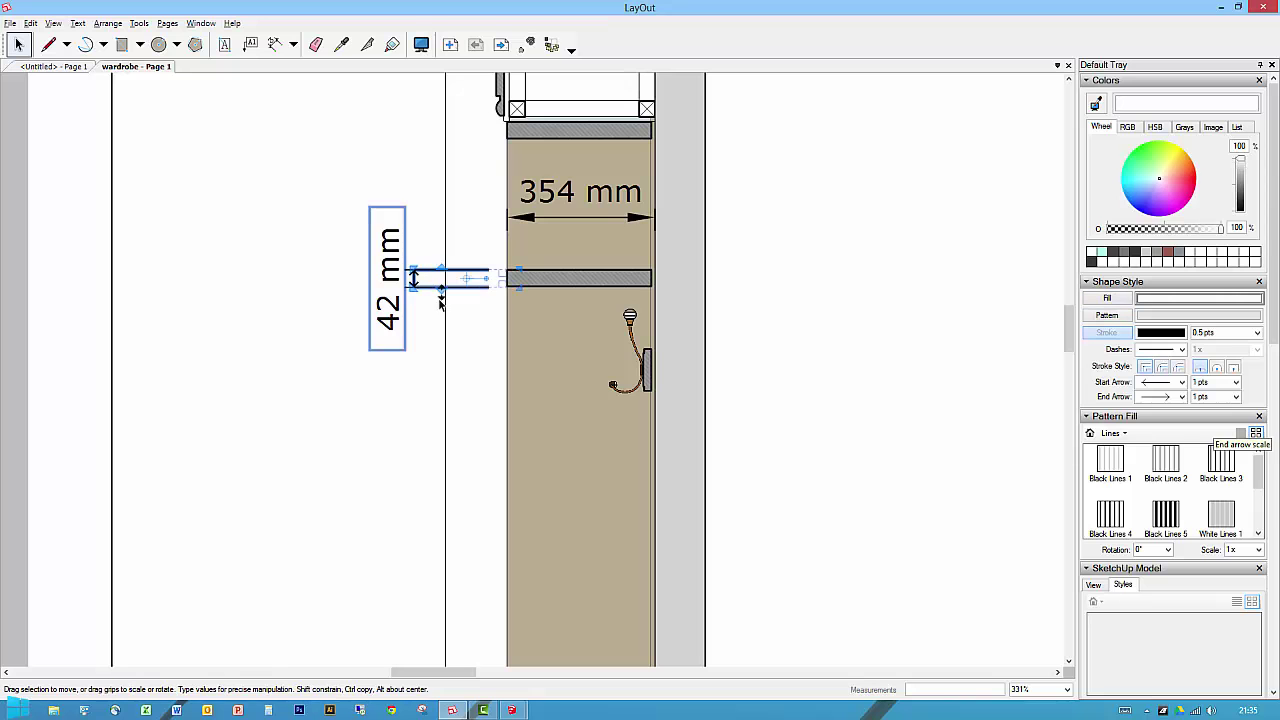
left_click(1257, 333)
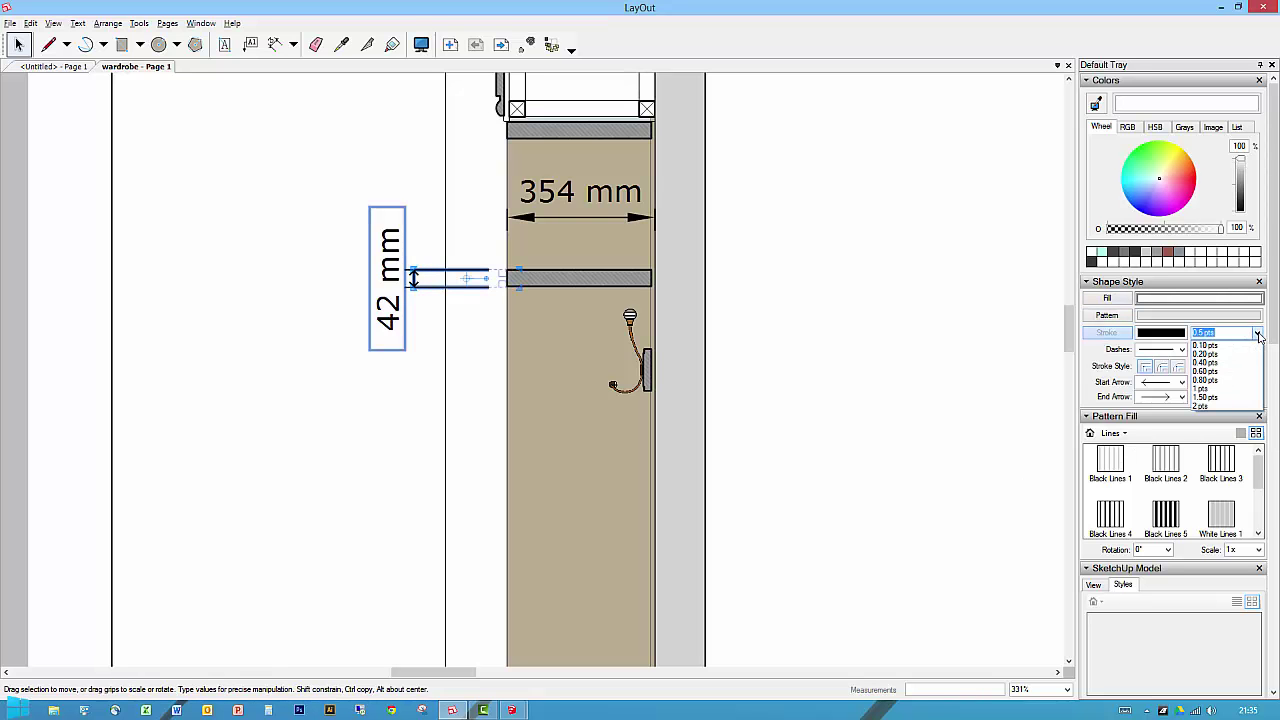
left_click(1207, 355)
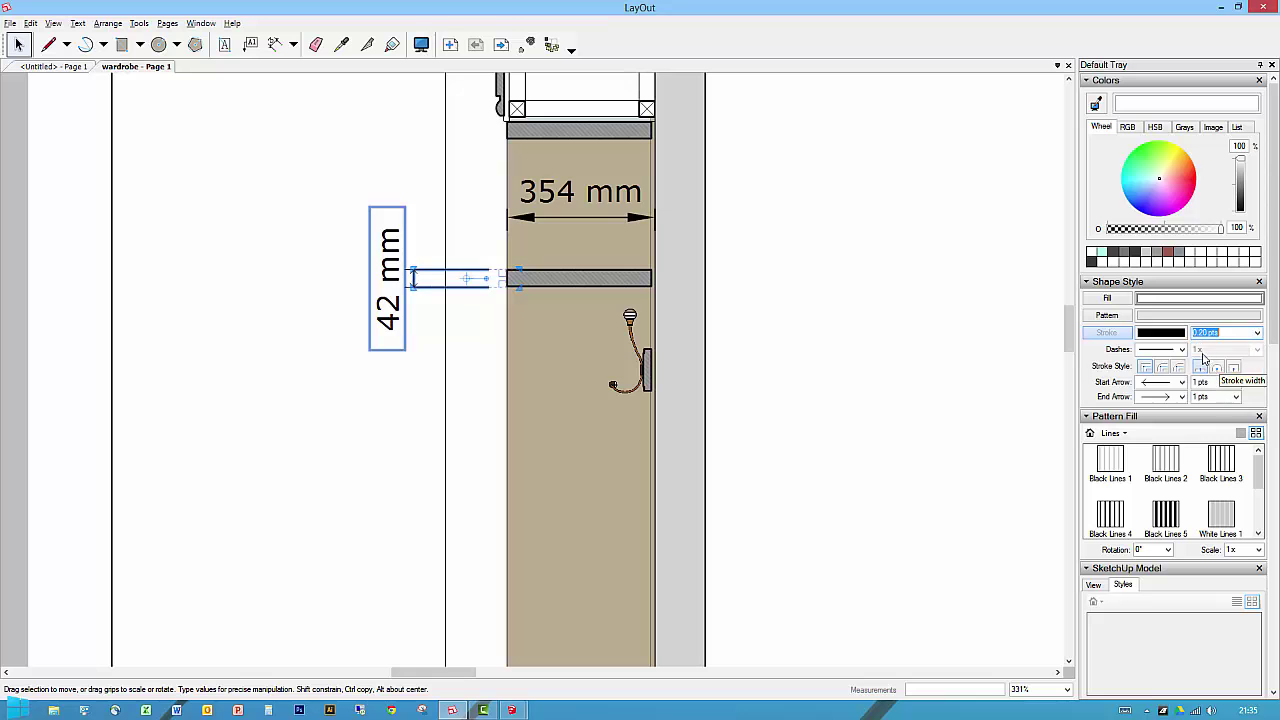
left_click(268, 506)
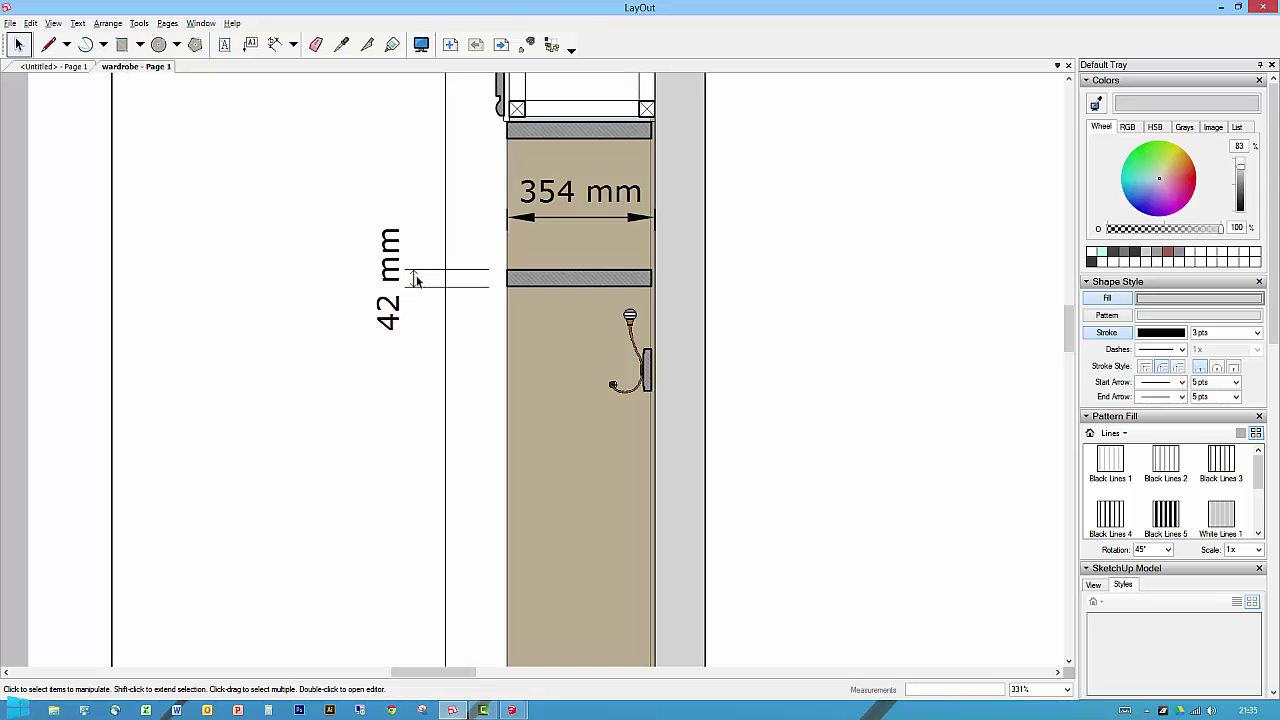
Step: Sample the shelf thickness dimension's style and apply it to the upper compartment depth dimension in the side section
left_click(342, 46)
left_click(428, 285)
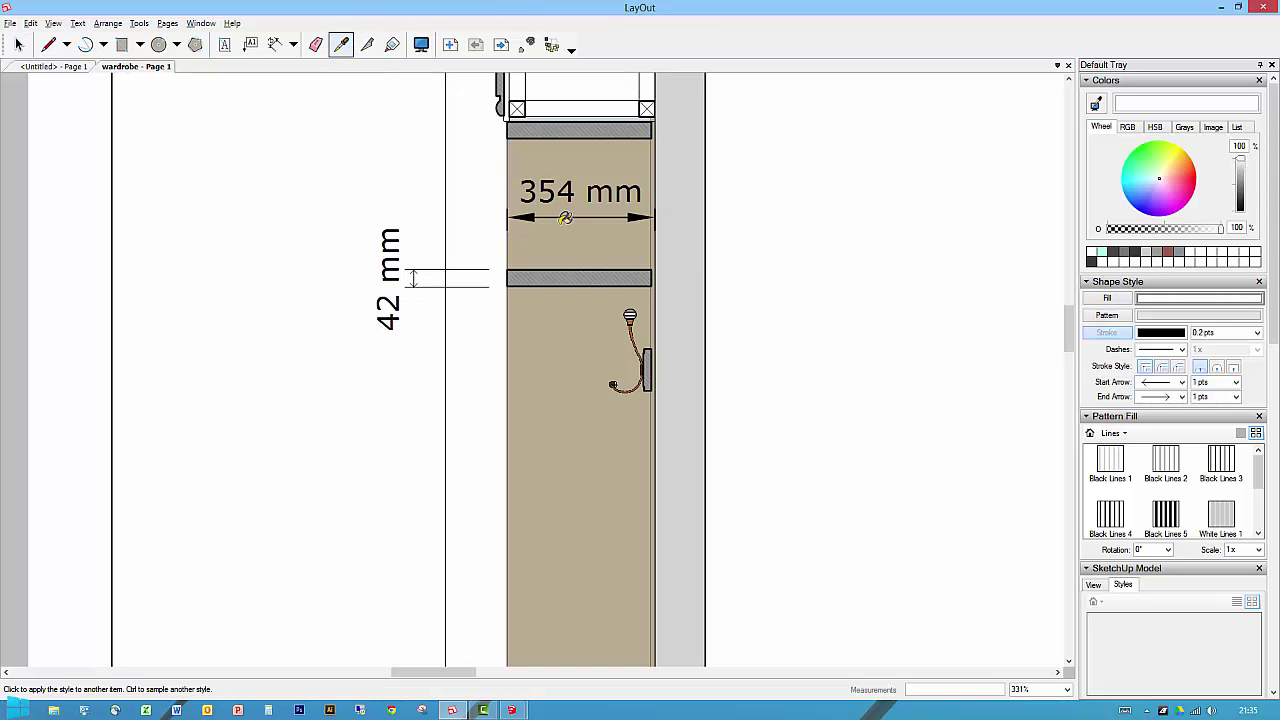
left_click(537, 210)
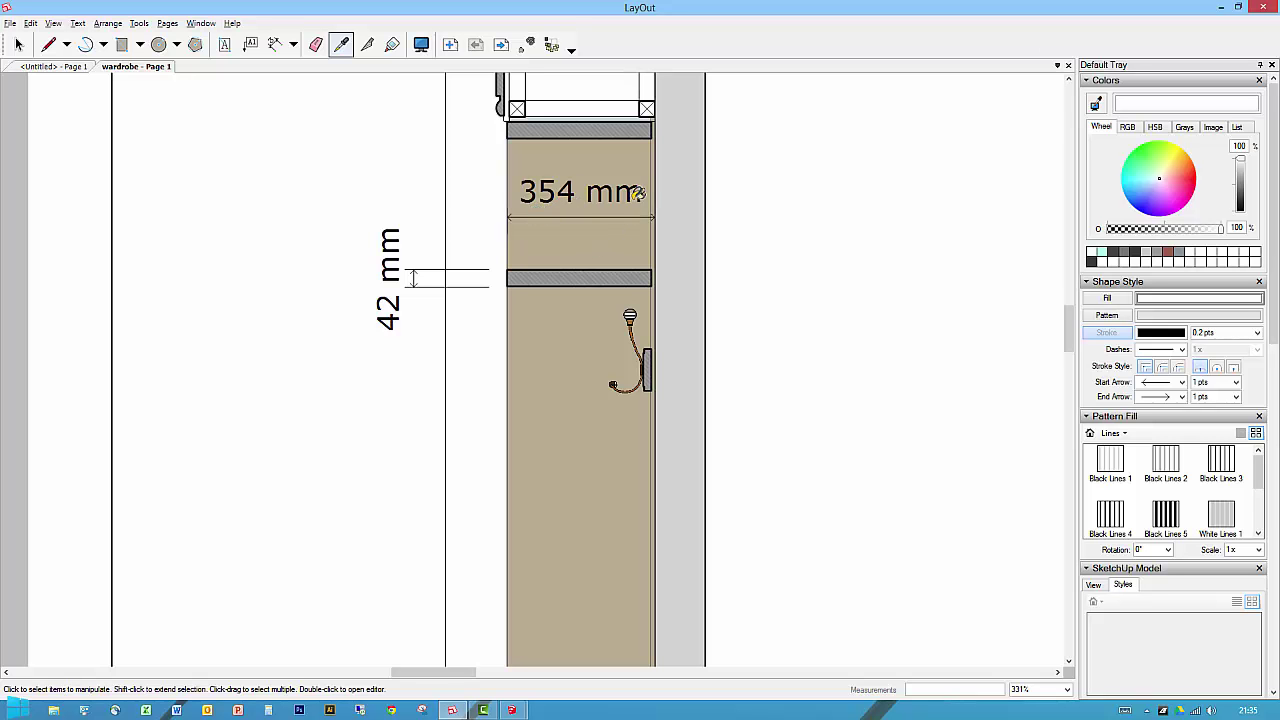
Step: Apply the sampled dimension style to the side section's overall depth dimension and the front elevation's overall width and height dimensions
scroll(557, 212, "down", 1)
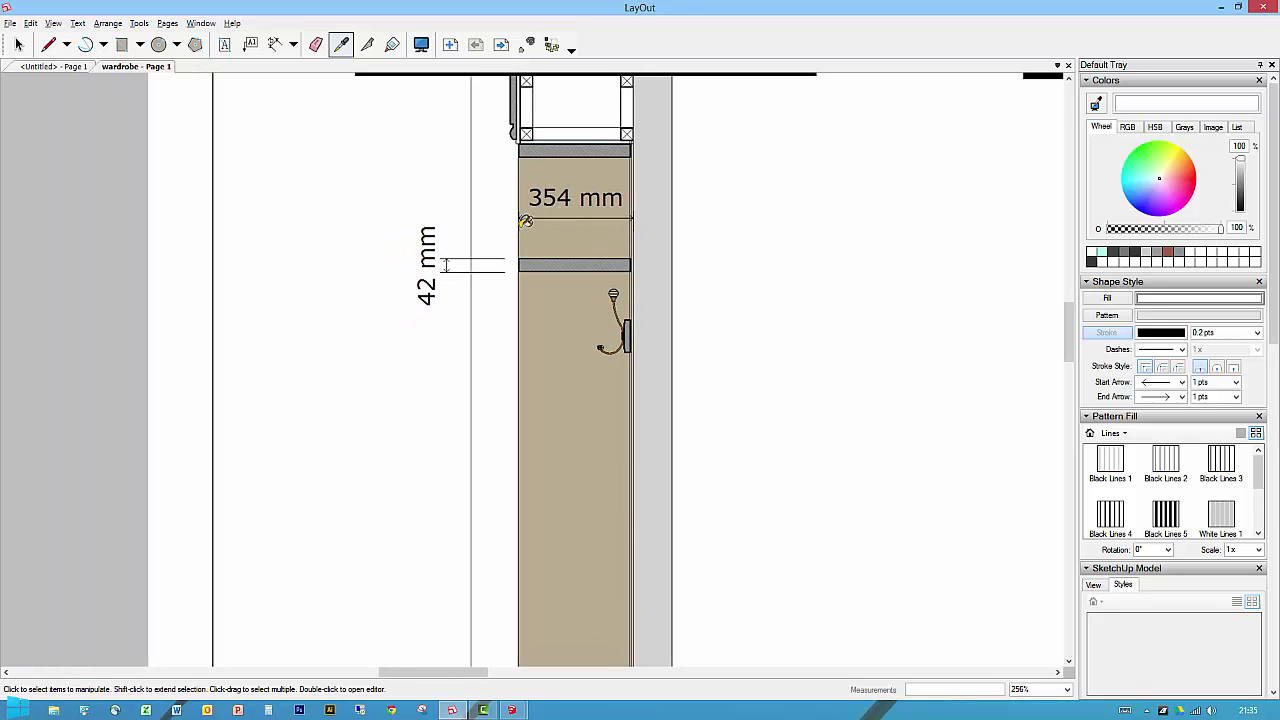
scroll(523, 217, "down", 1)
middle_click_drag(580, 500, 590, 651)
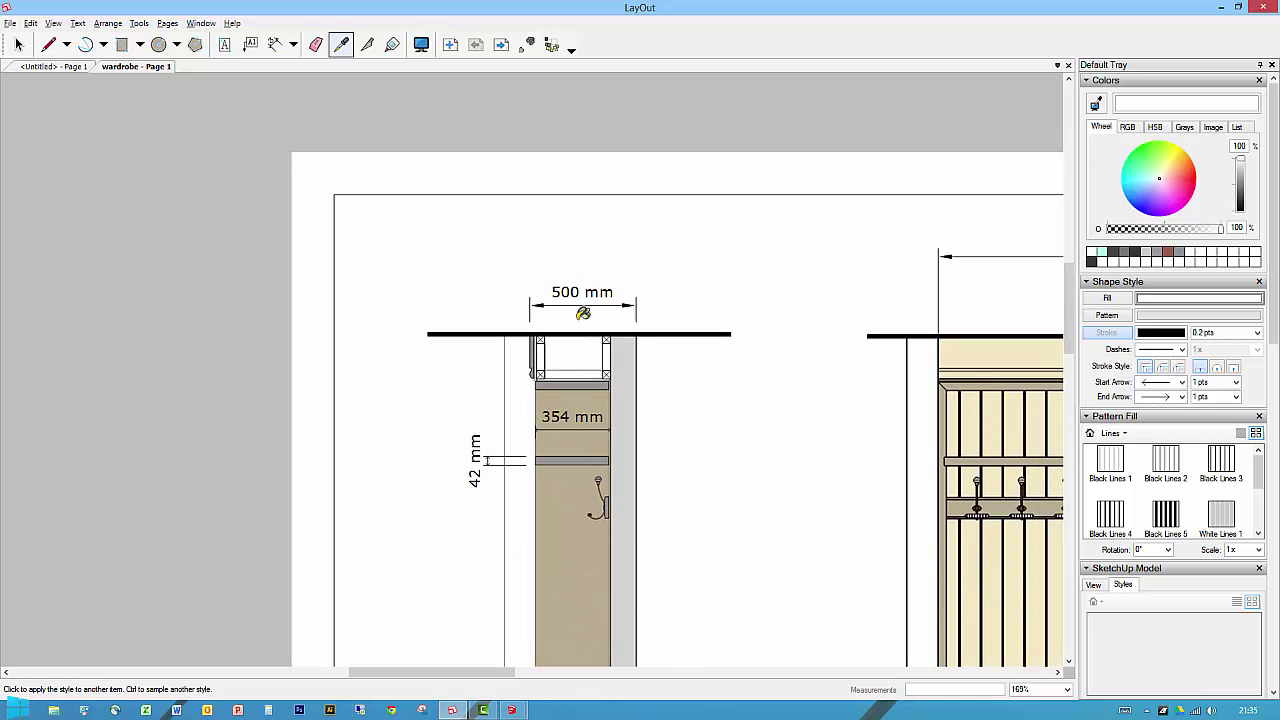
middle_click_drag(808, 326, 430, 351)
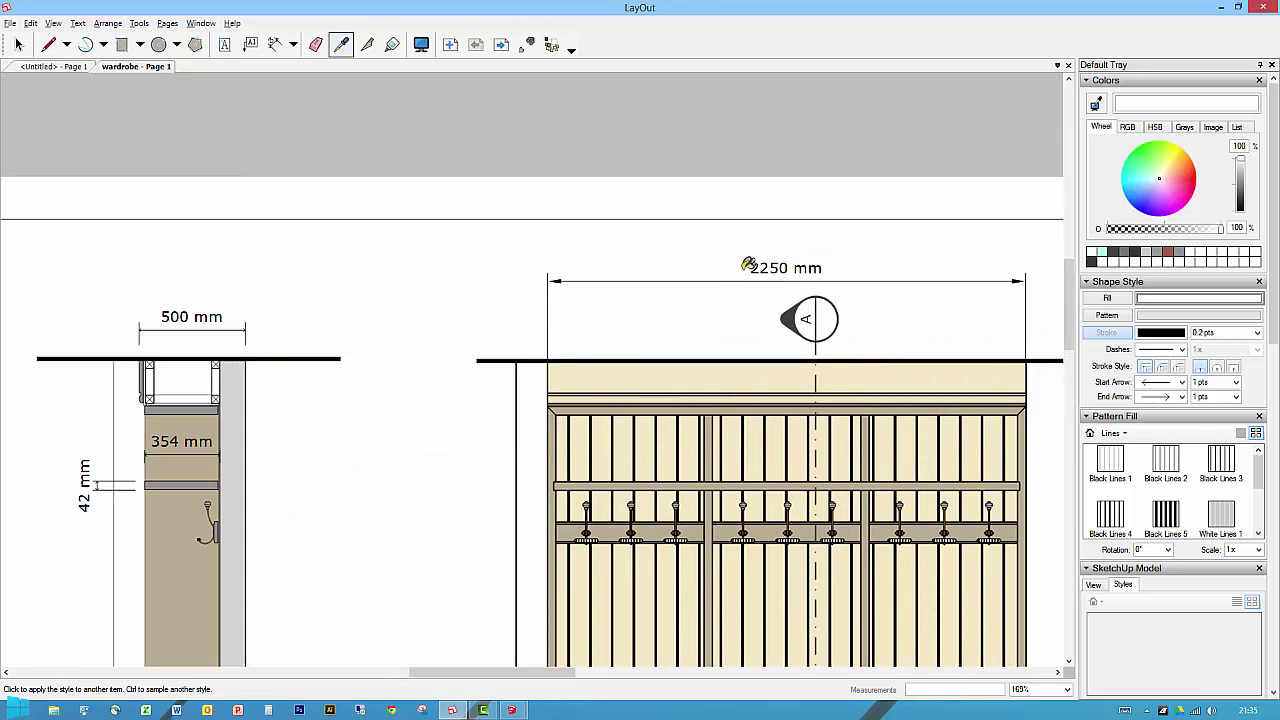
scroll(840, 340, "down", 1)
scroll(840, 340, "down", 1)
middle_click_drag(840, 340, 552, 259)
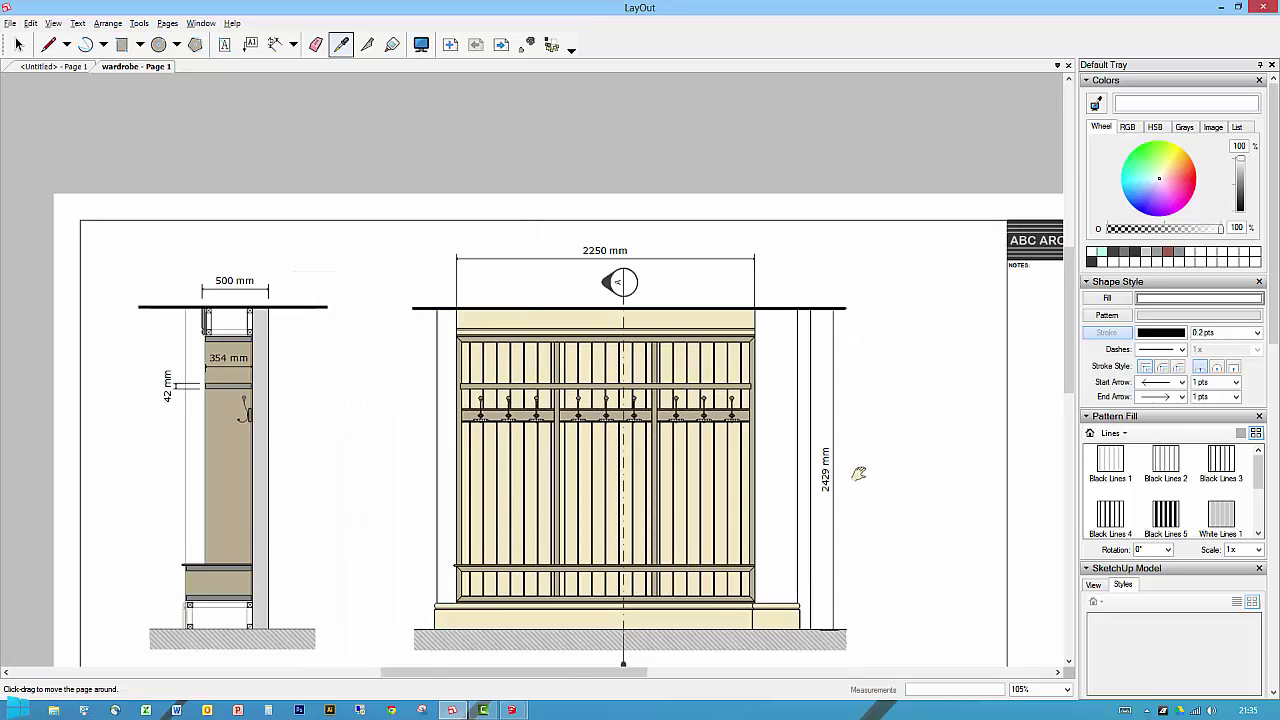
middle_click_drag(855, 471, 863, 372)
key("space")
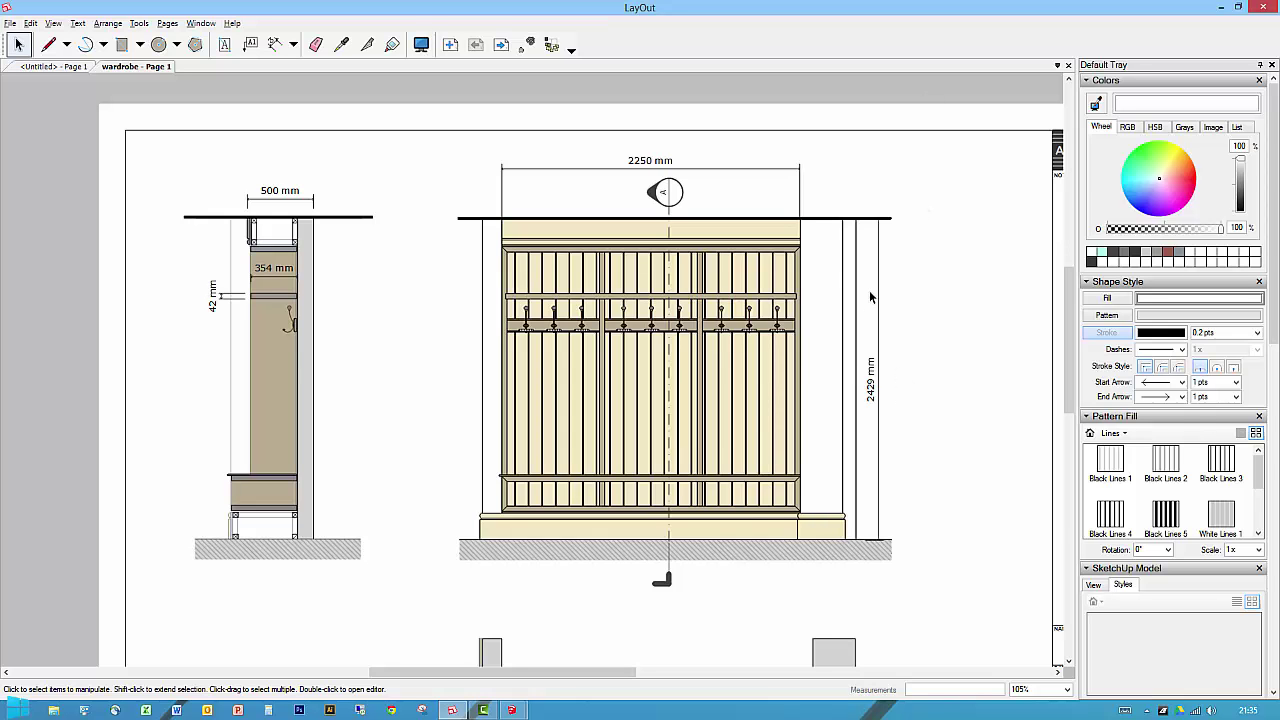
Step: Add a leader label reading "Top shelf" pointing to the bench top in the side section, with its text outside the wall
left_click(250, 45)
scroll(272, 358, "up", 3)
scroll(274, 356, "up", 5)
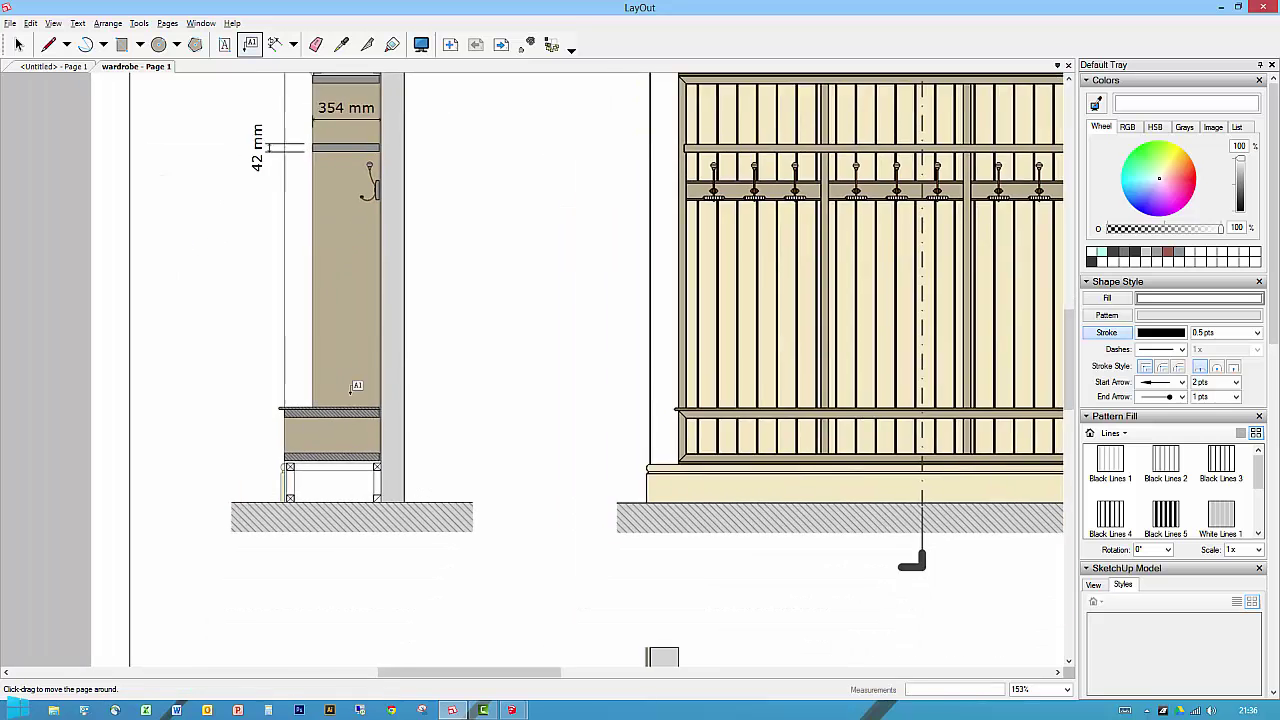
left_click(384, 400)
left_click(487, 324)
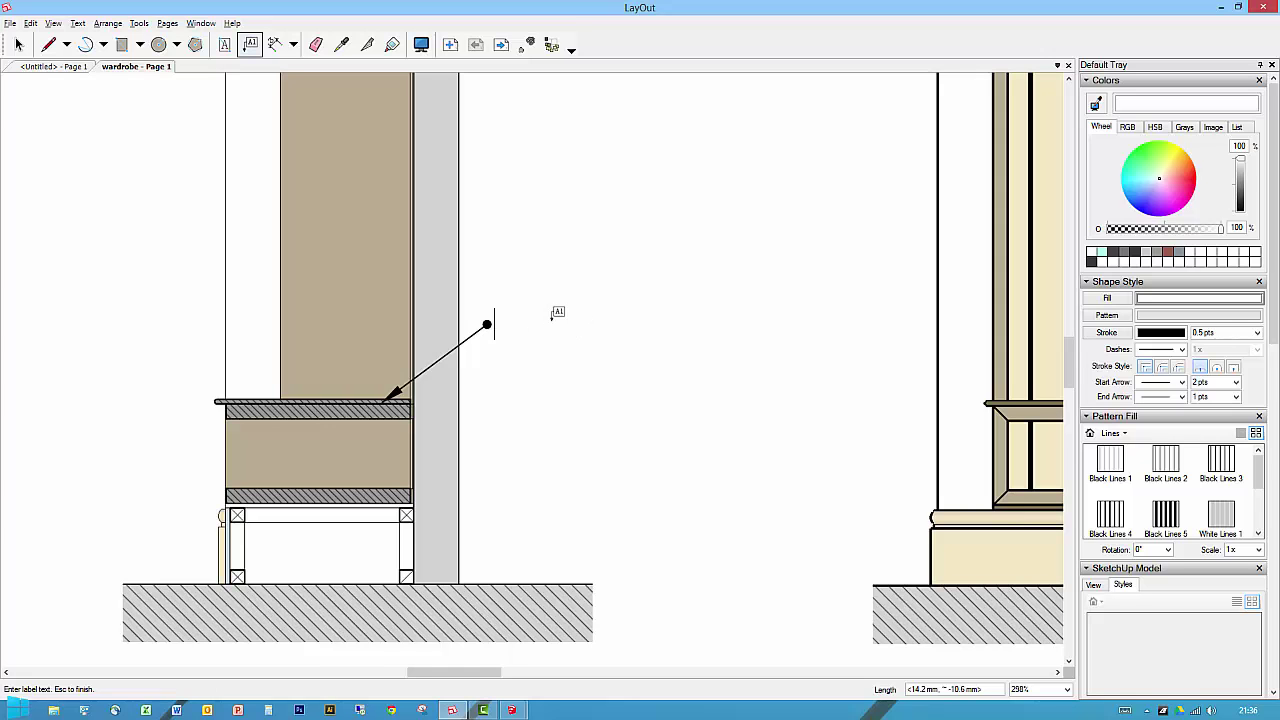
type("Top s ")
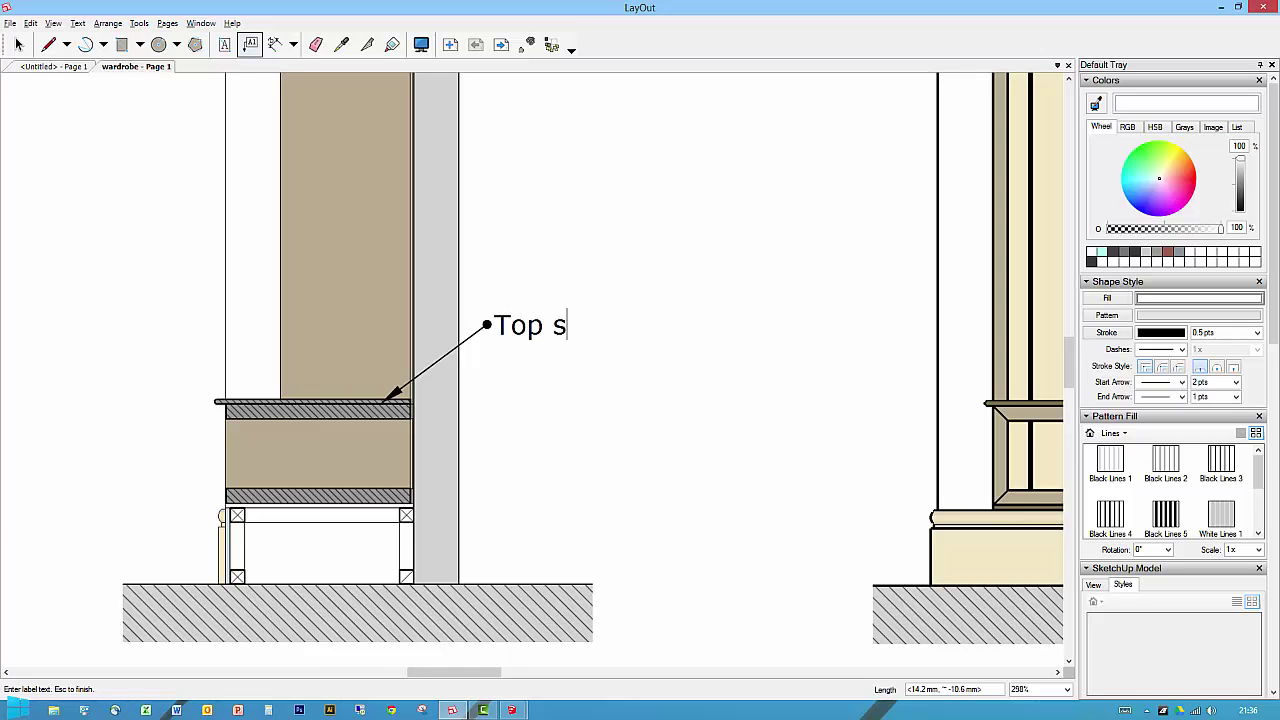
type("helf")
key("Escape")
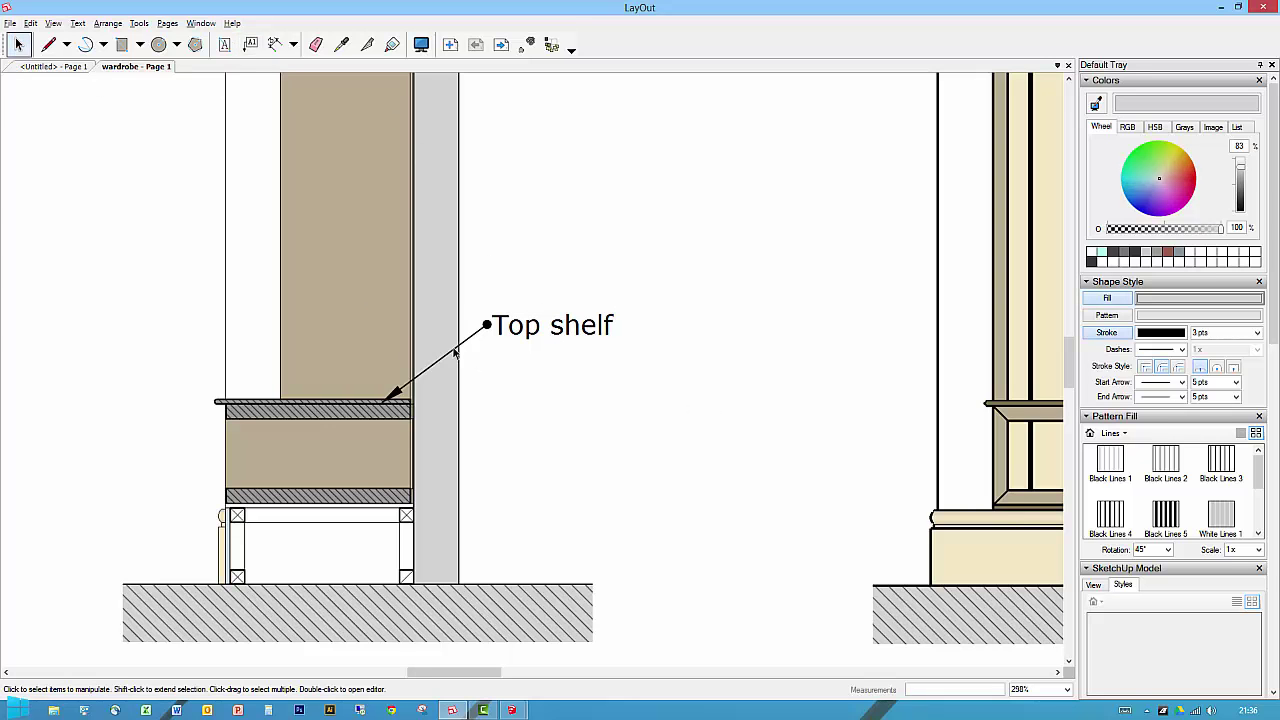
Step: Give the "Top shelf" leader line an open arrowhead at its start and no arrow at its text end
scroll(463, 352, "down", 4)
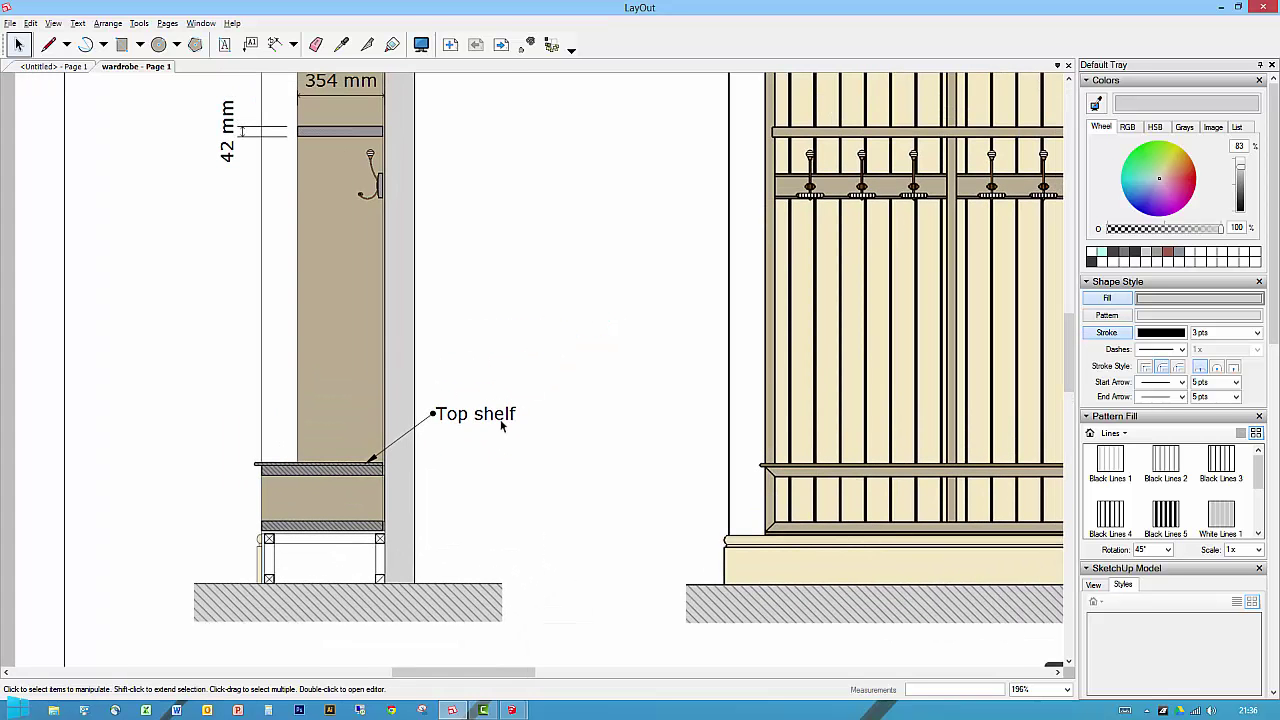
left_click(461, 418)
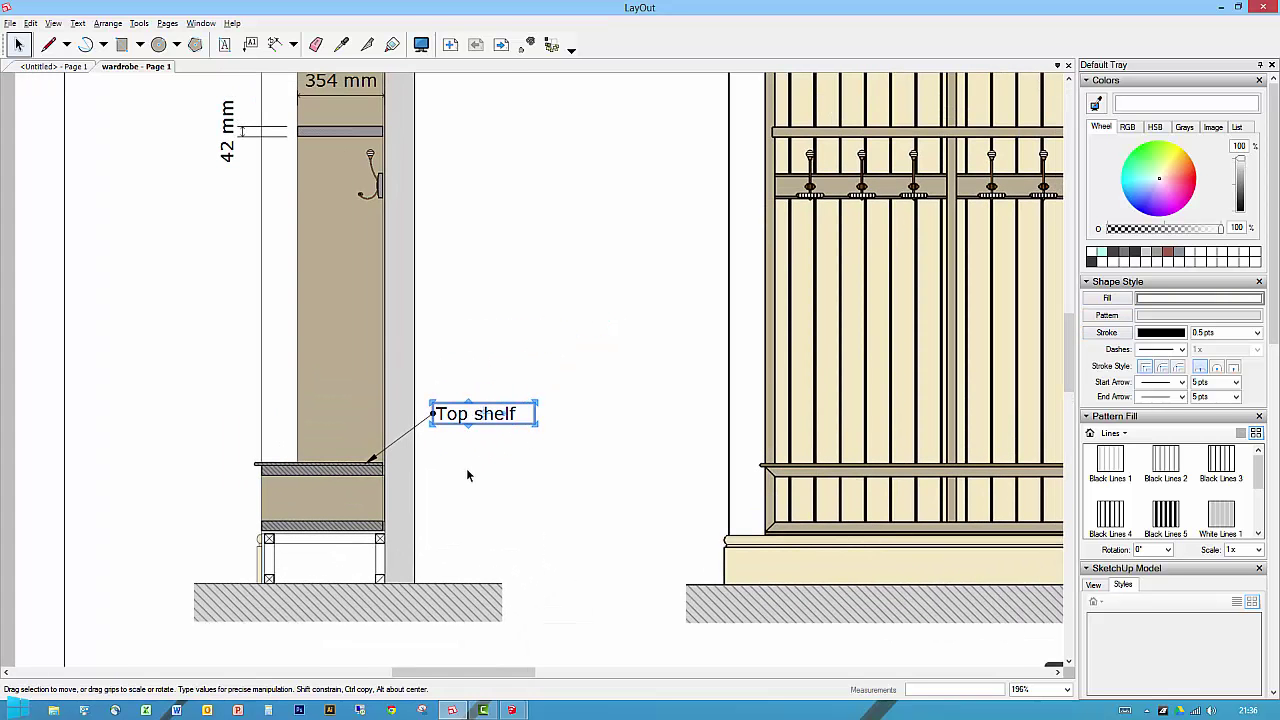
left_click(424, 432)
left_click(425, 422)
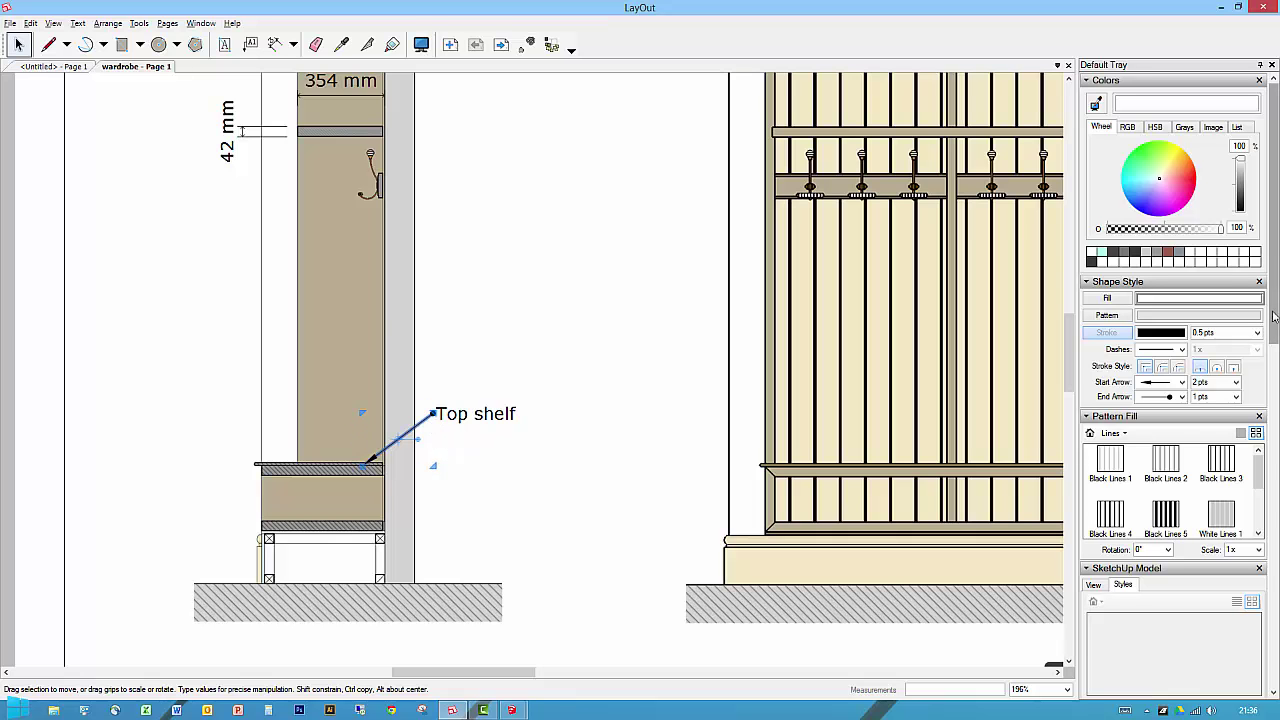
left_click(1182, 382)
left_click(1163, 447)
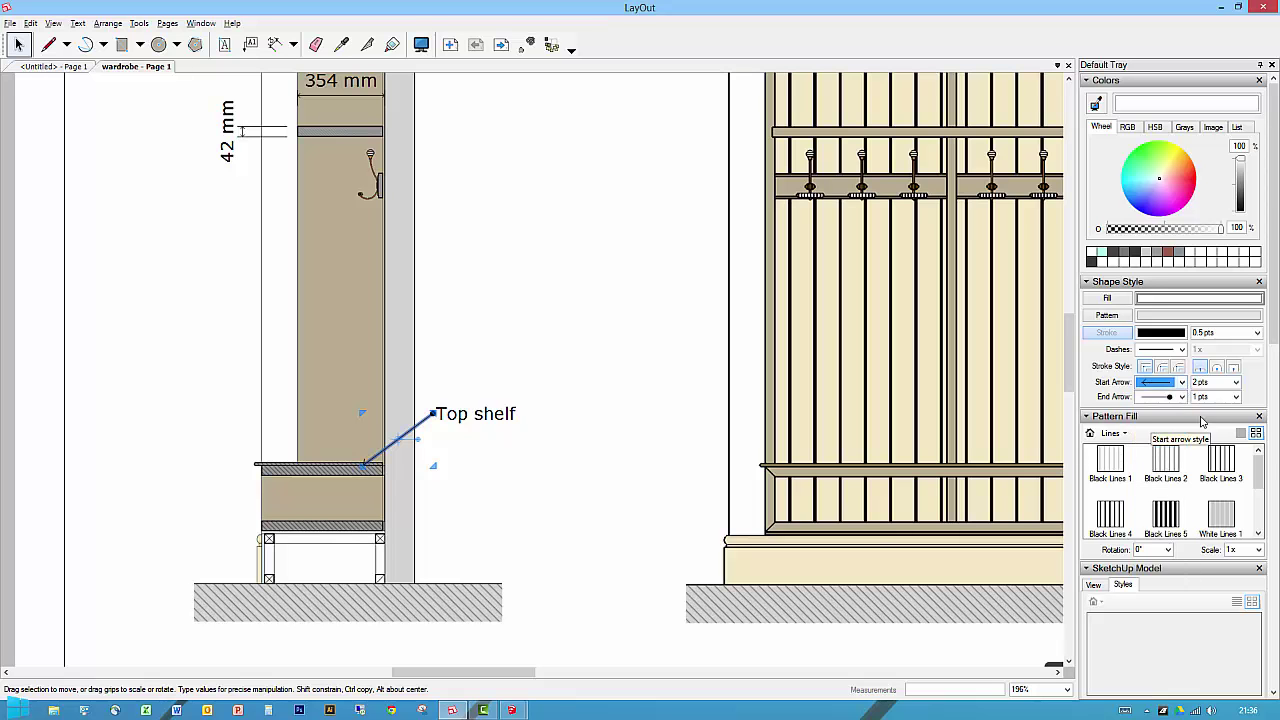
left_click(1182, 397)
left_click(1160, 430)
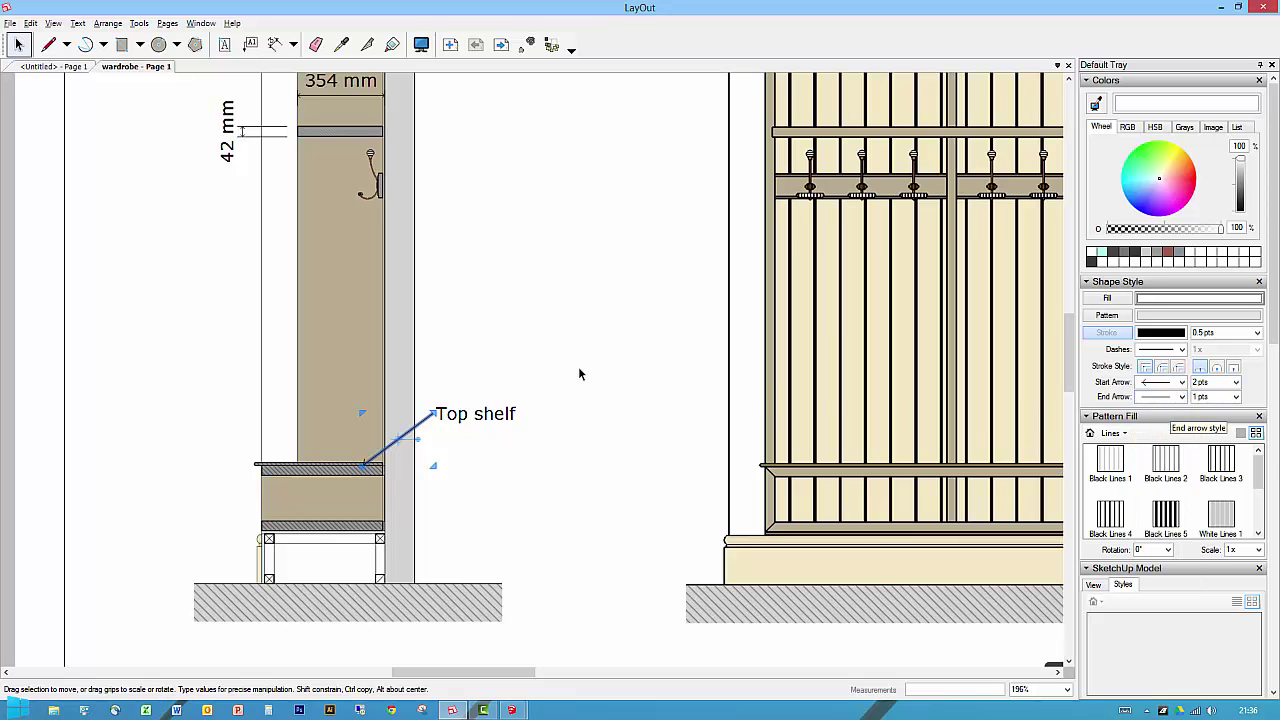
left_click(550, 503)
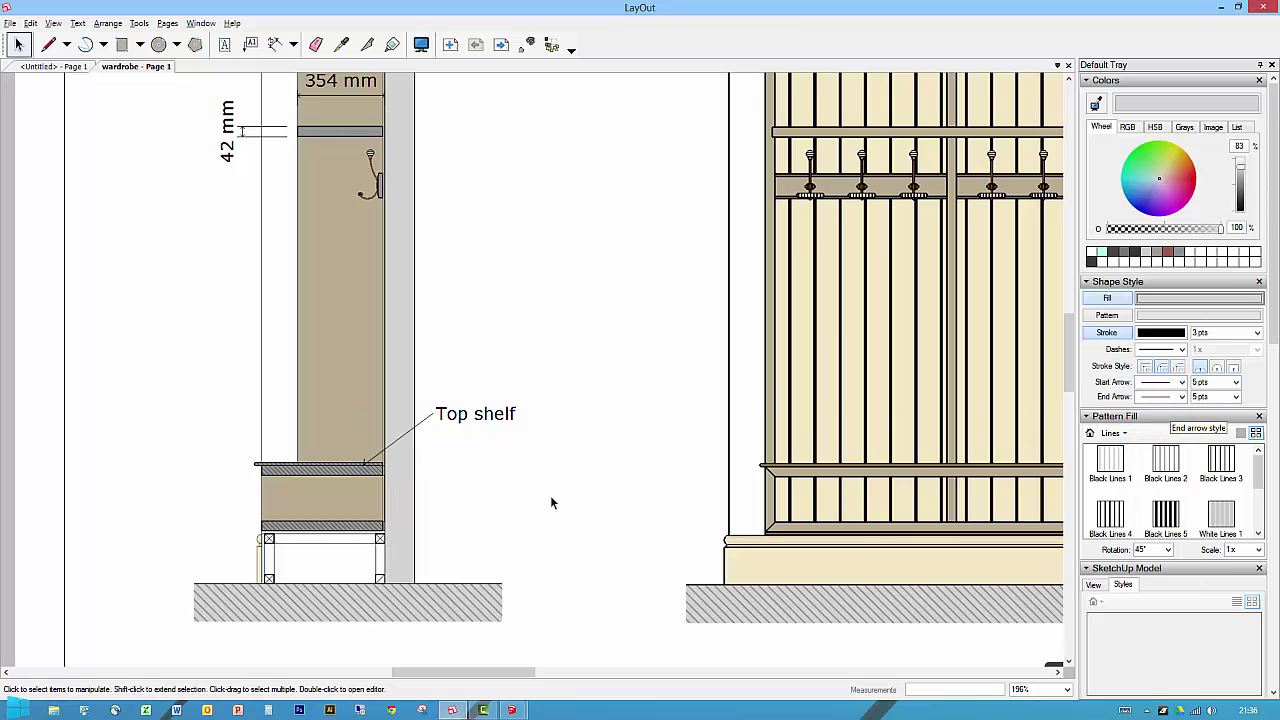
Step: Reshape the "Top shelf" leader line into an angled segment with a short horizontal landing beside its text
double_click(430, 420)
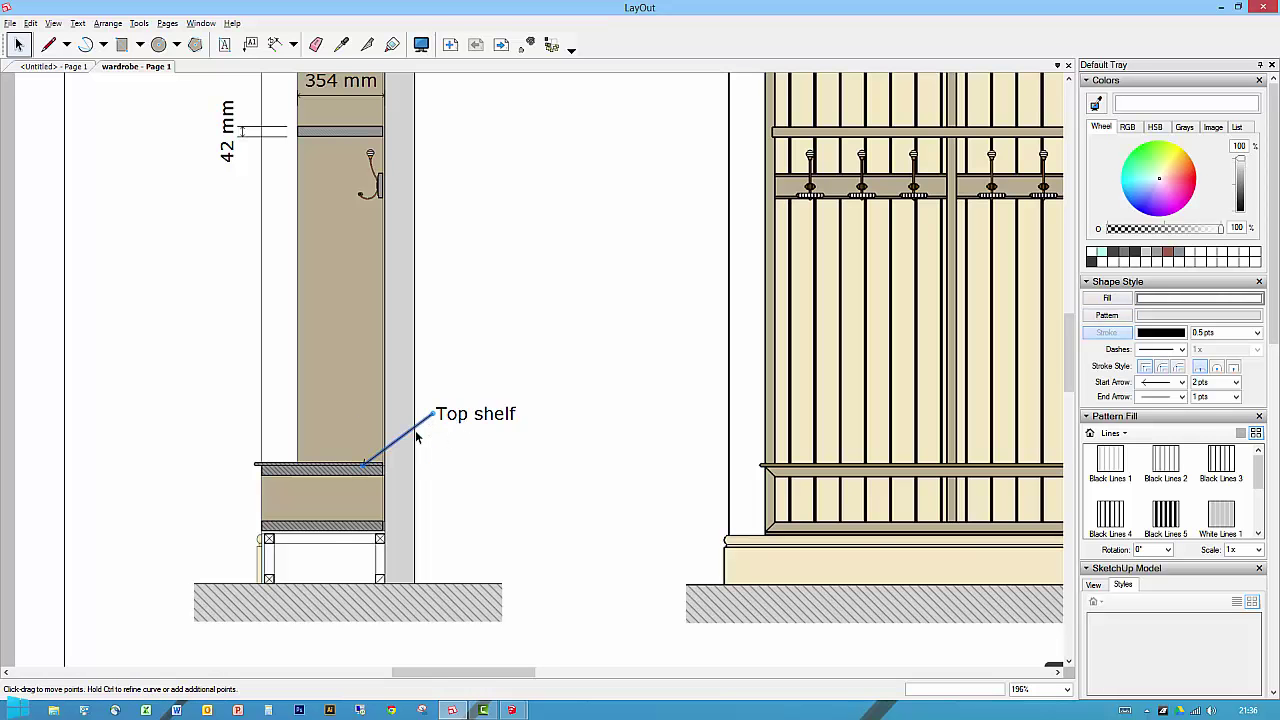
scroll(416, 437, "up", 3)
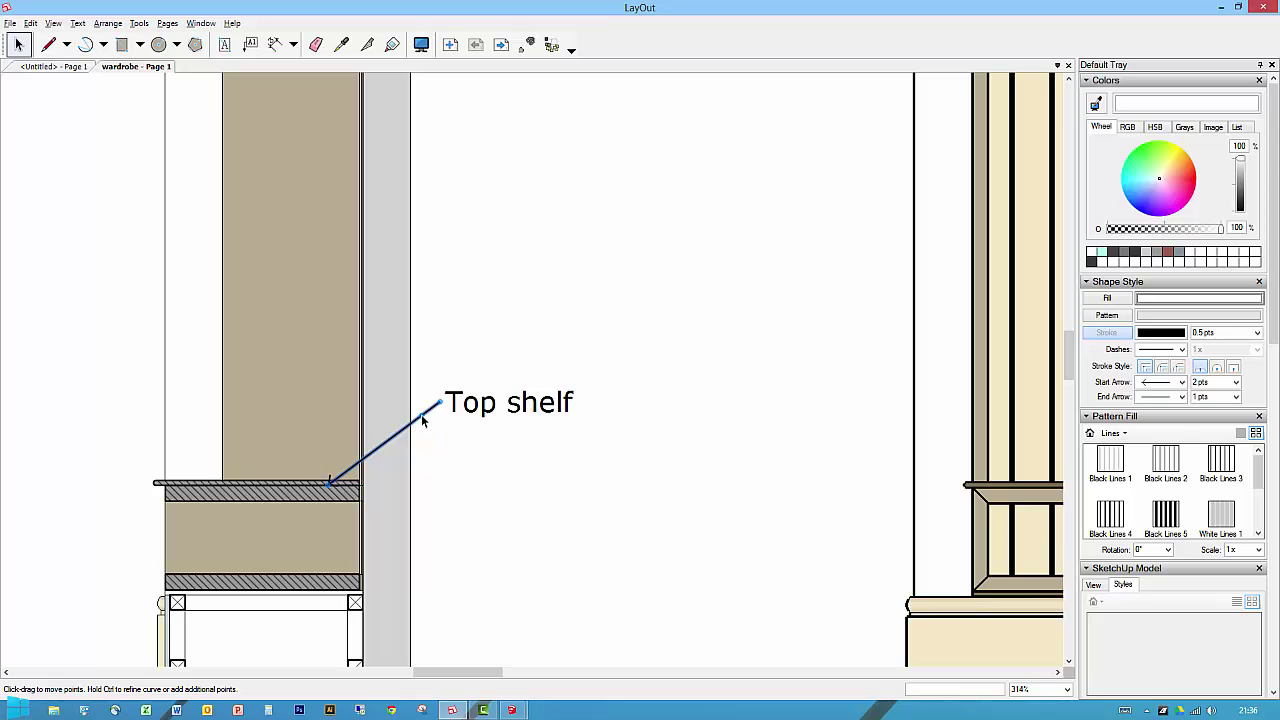
left_click_drag(441, 403, 521, 417)
left_click(510, 410)
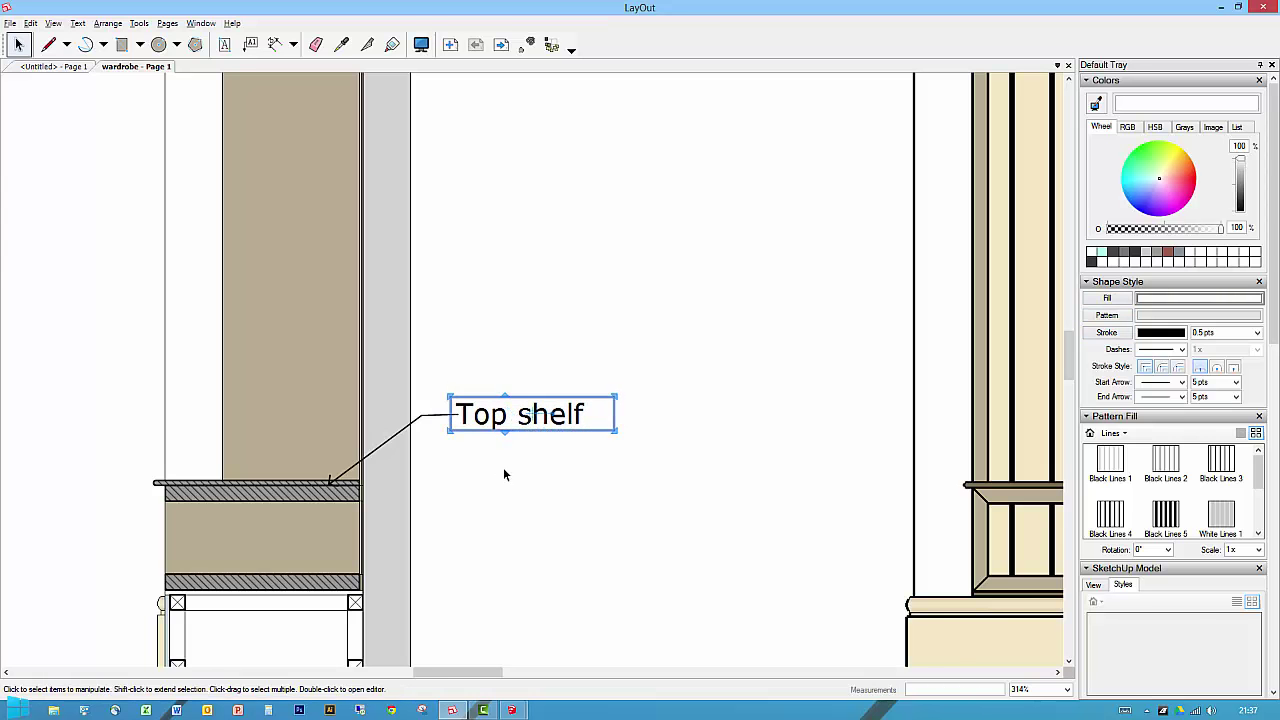
left_click(471, 480)
left_click(690, 449)
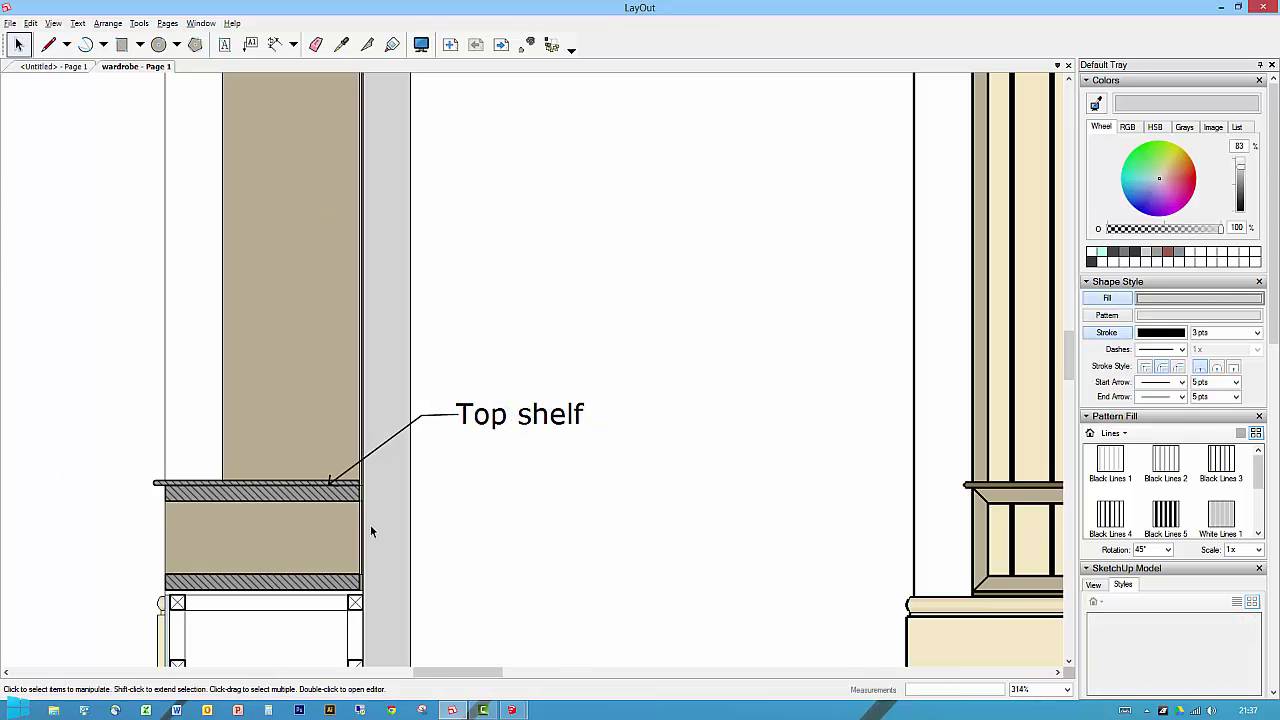
Step: Copy the "Top shelf" leader line and its text straight up so the arrow points at the wardrobe's side panel below the hook
scroll(432, 449, "down", 5)
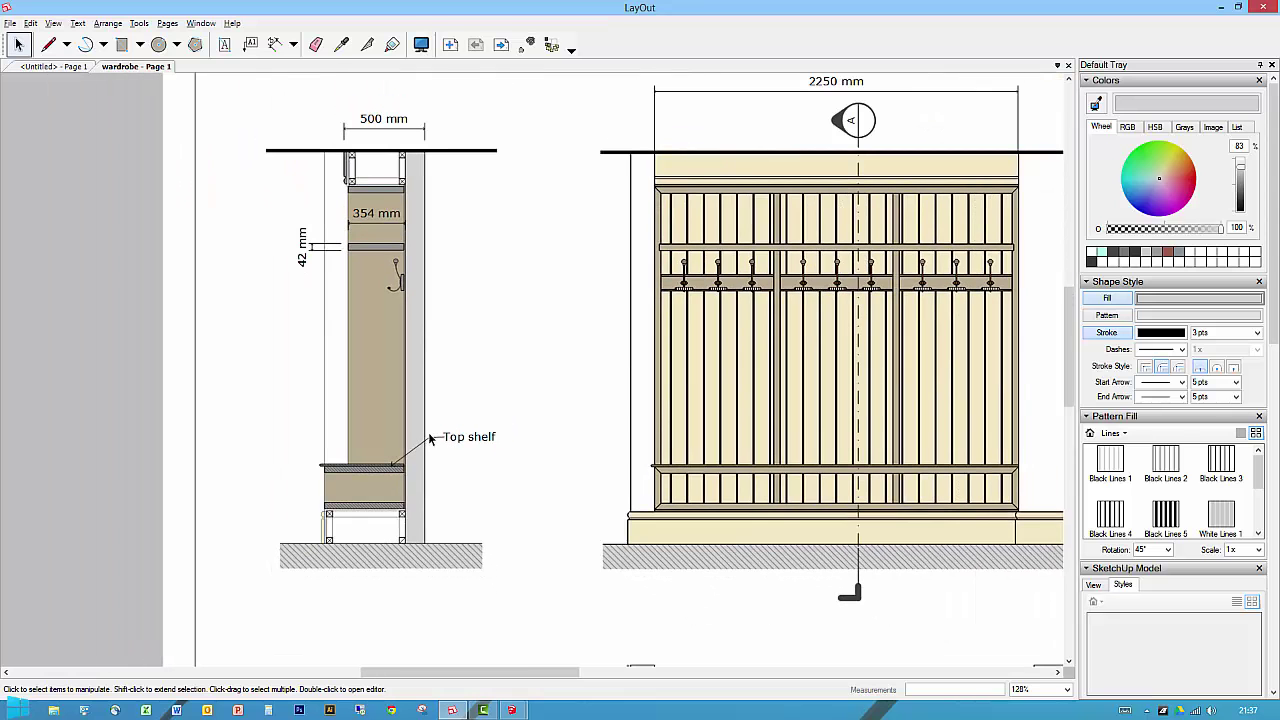
left_click(432, 441)
left_click_drag(432, 441, 457, 306)
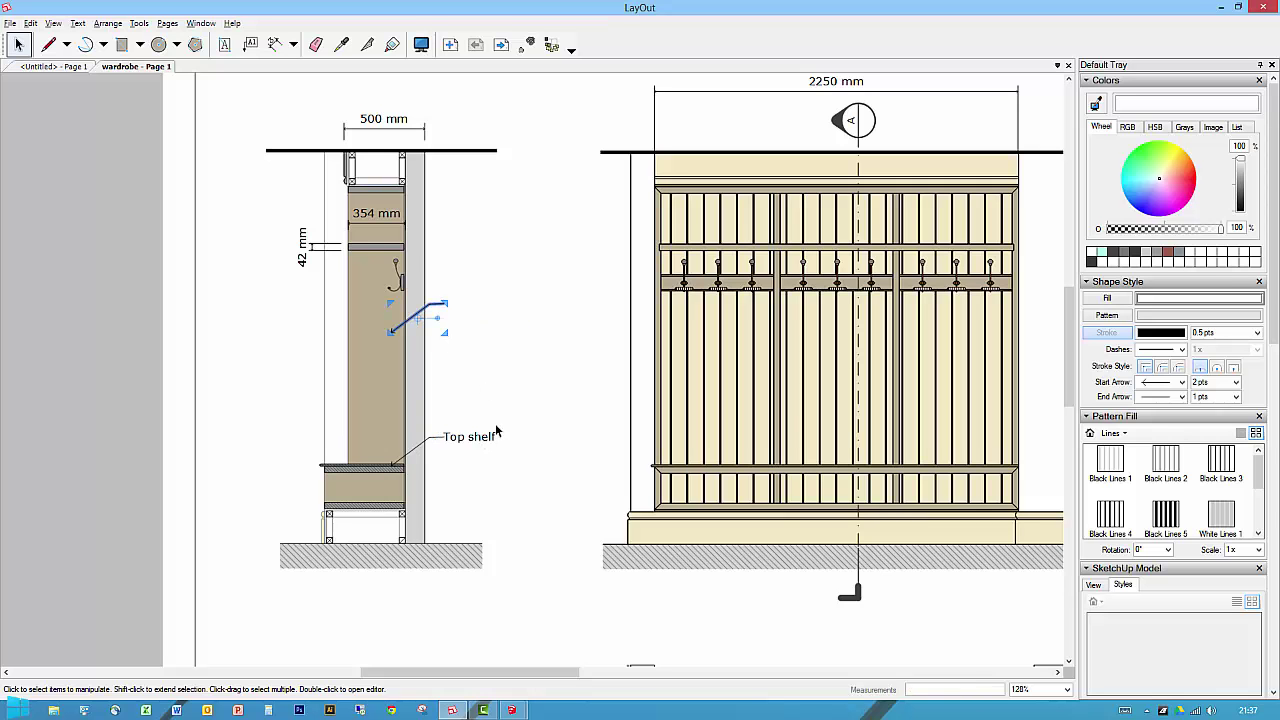
left_click(472, 437)
left_click_drag(472, 437, 457, 306, "ctrl")
left_click(486, 290)
left_click(540, 333)
Step: Change the copied upper label's text to "Wardrobe side"
double_click(460, 304)
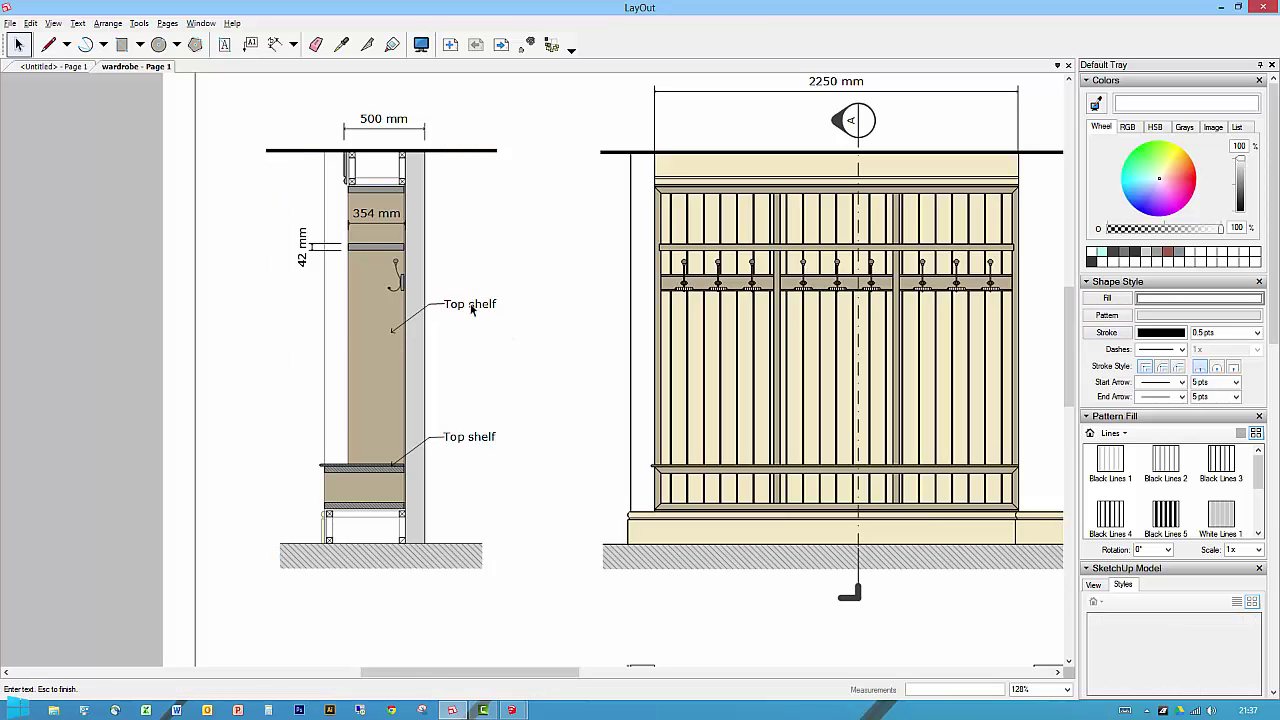
double_click(457, 304)
type("Wardrobe side")
key("Delete")
key("Delete")
key("Delete")
key("Delete")
key("Delete")
key("Escape")
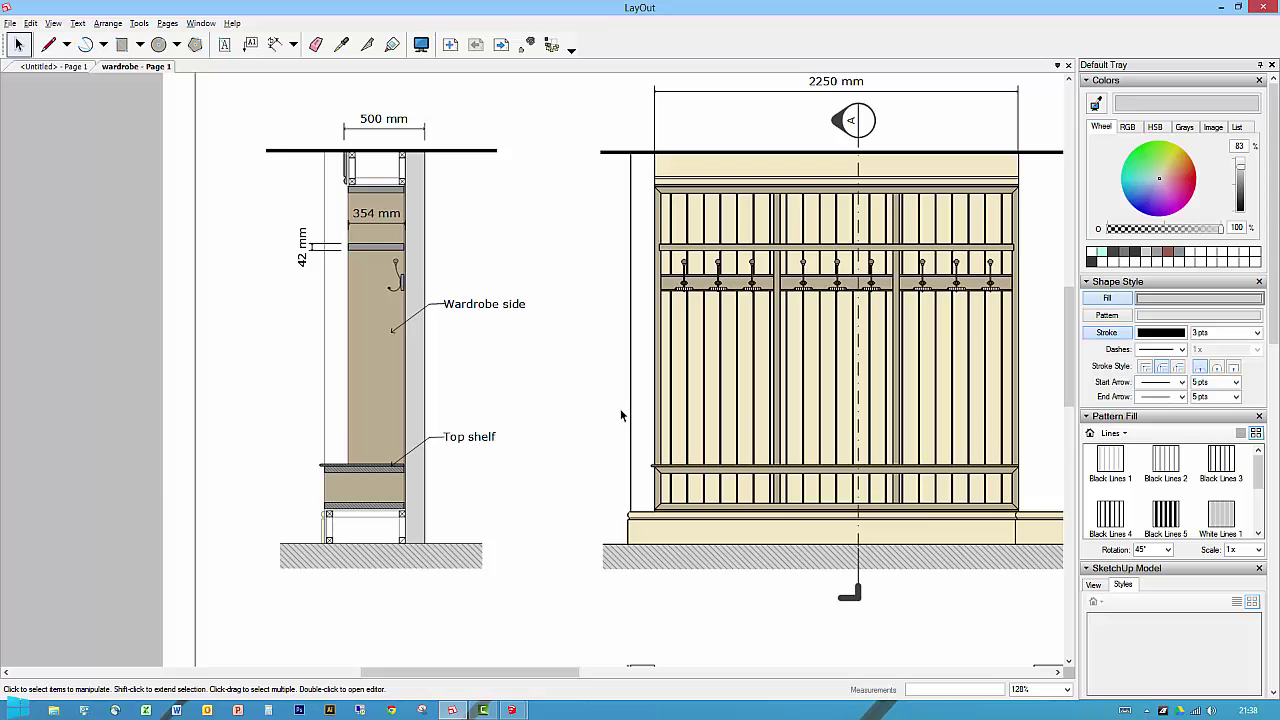
Step: Open Page 2 of the wardrobe document, with the hook detail and perspective view
scroll(620, 411, "down", 5)
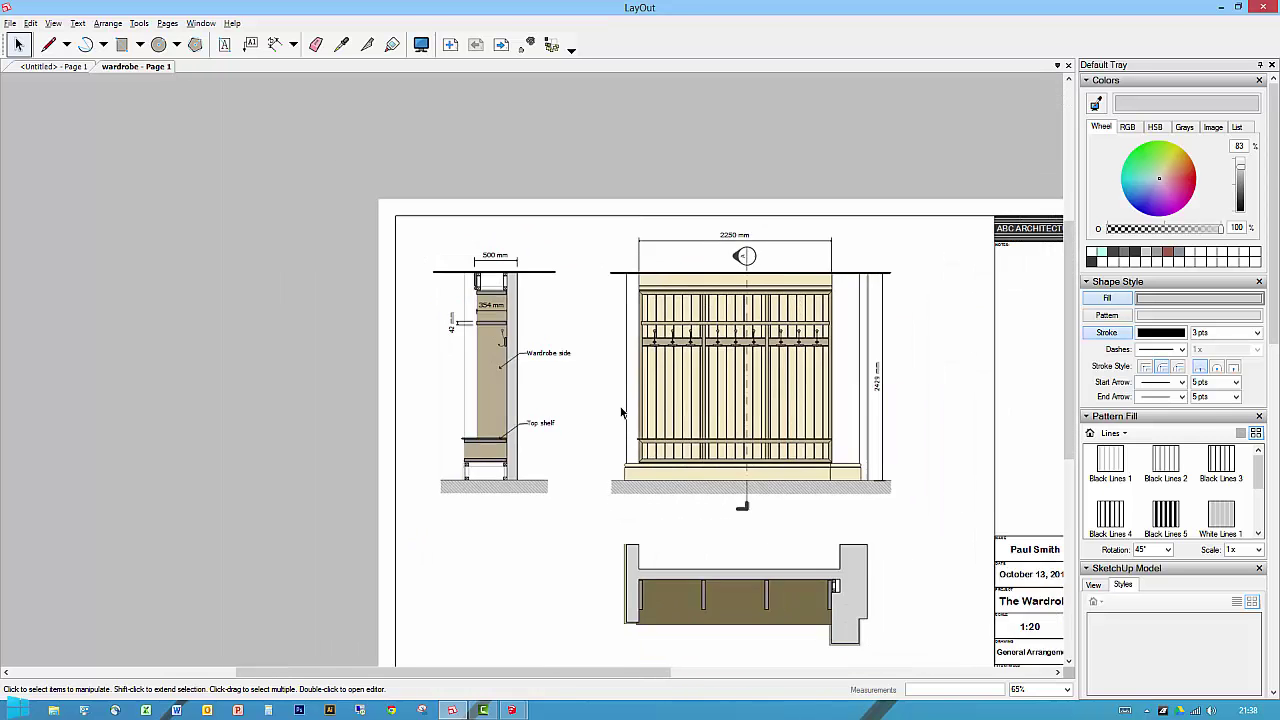
middle_click_drag(610, 401, 610, 450)
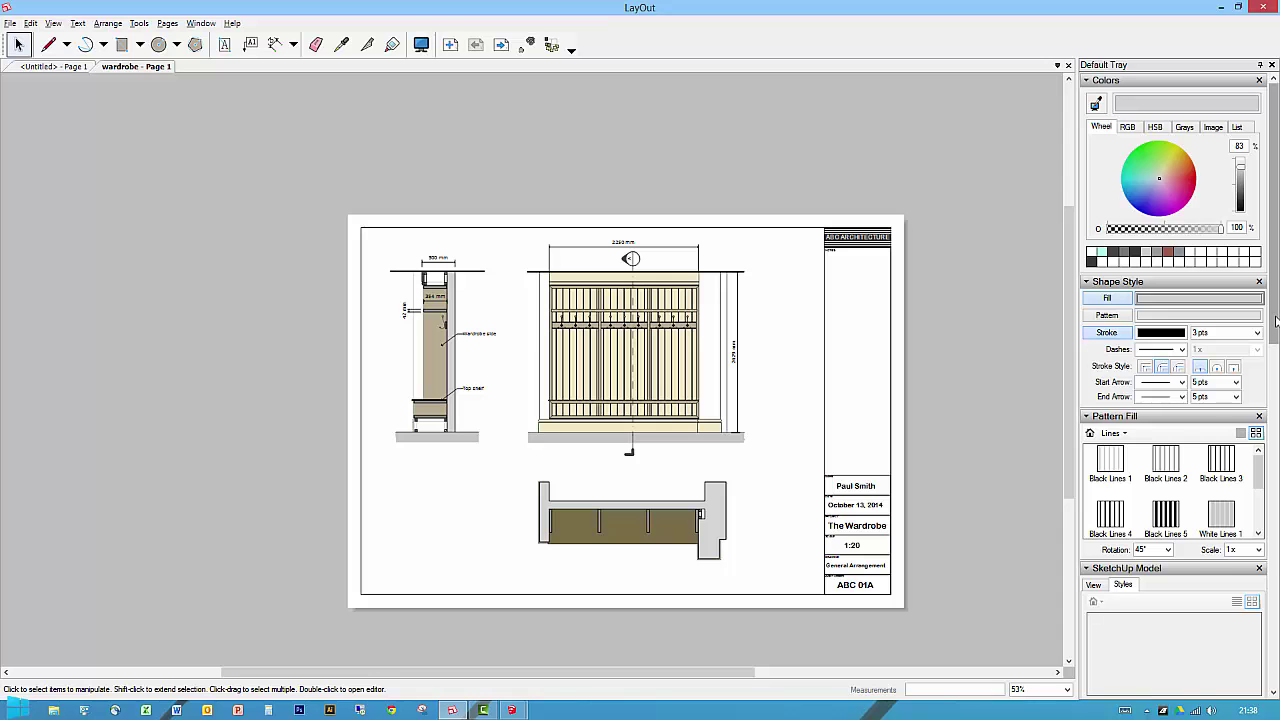
scroll(1275, 322, "down", 5)
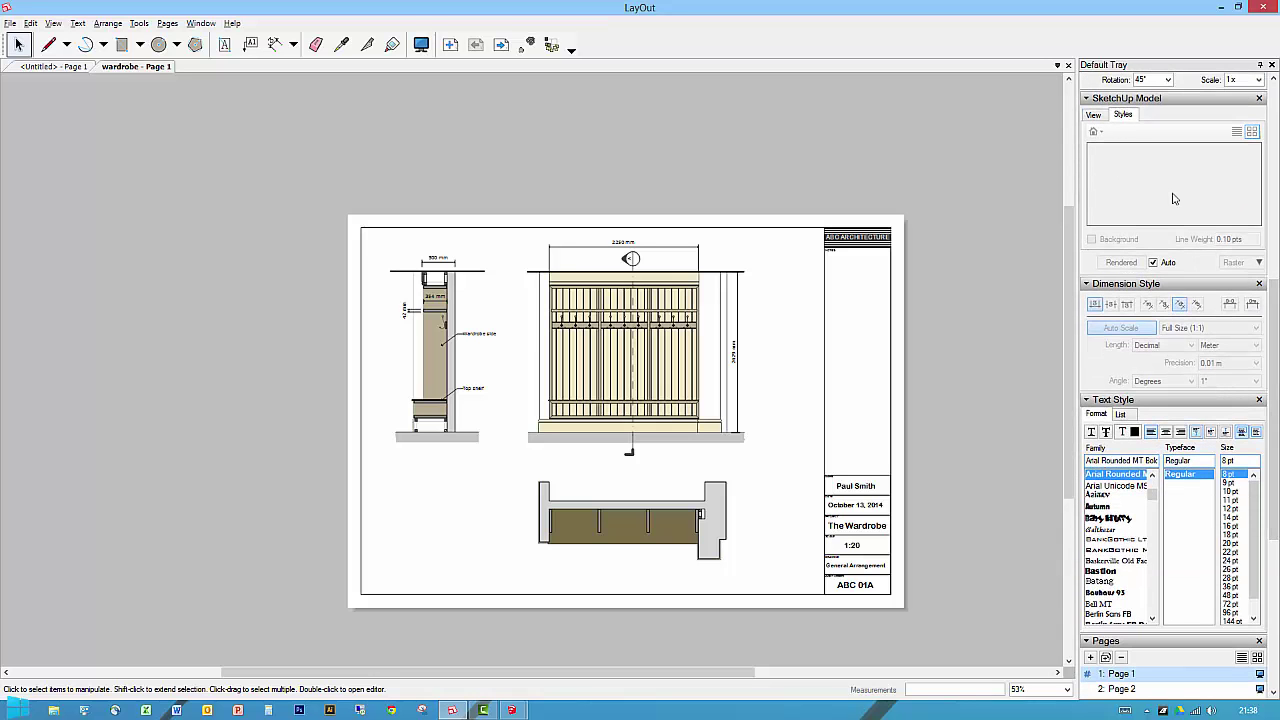
scroll(1276, 340, "down", 3)
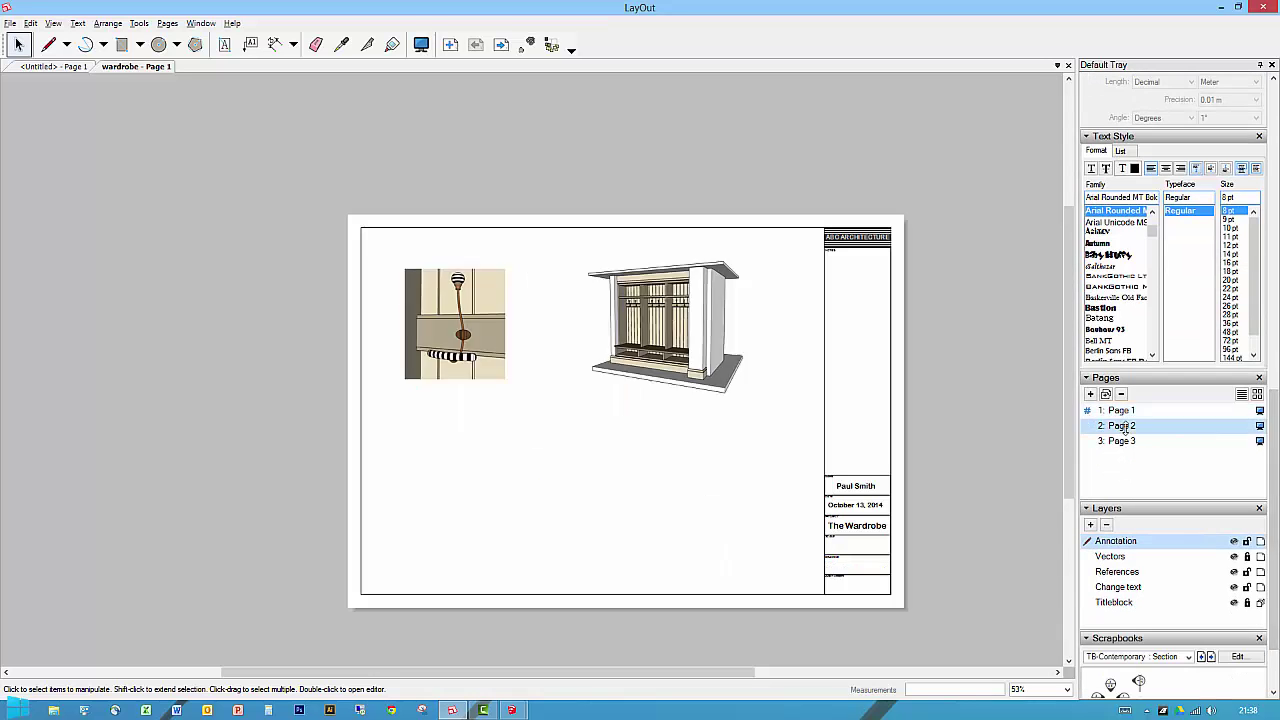
left_click(1122, 426)
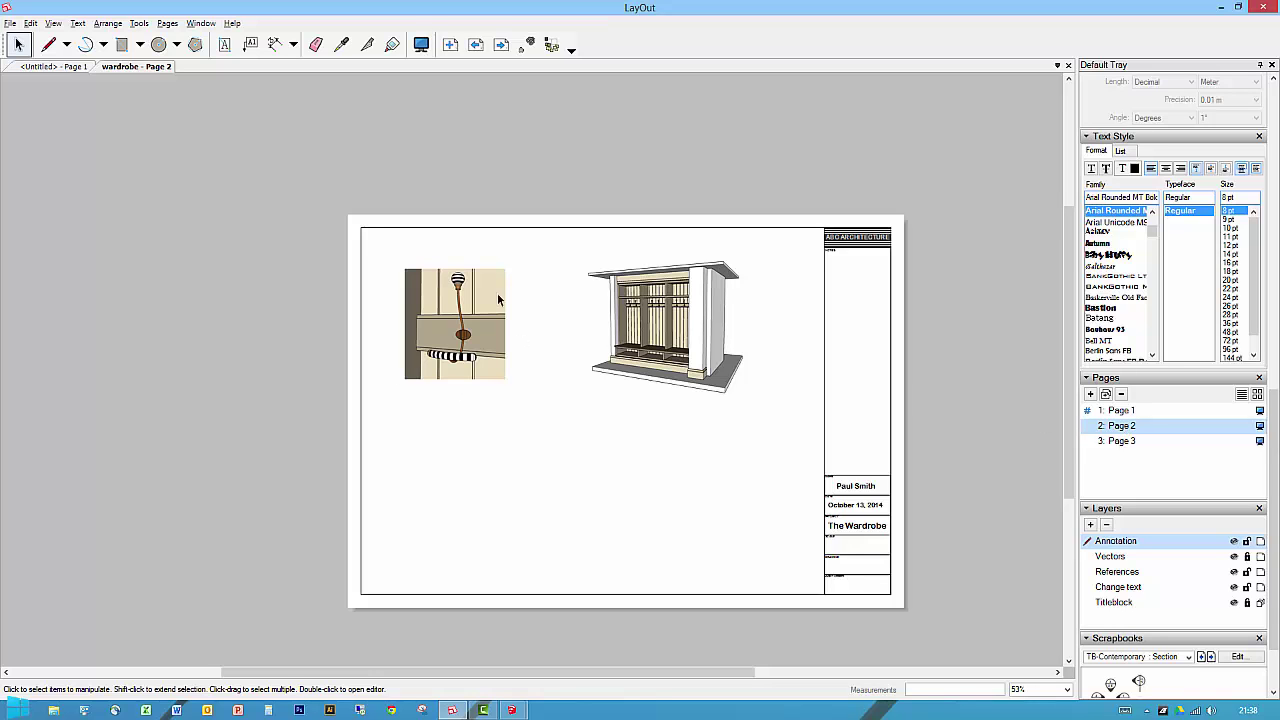